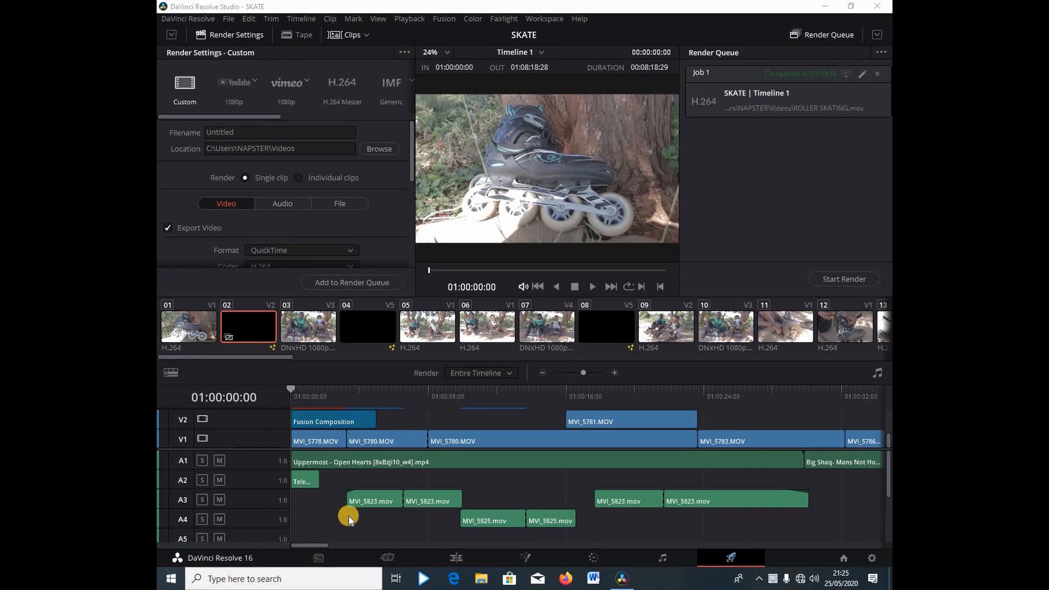
- Open the Edit page, place the playhead at the start of the first MVI_5786.MOV clip on V2 and select that clip
click(456, 558)
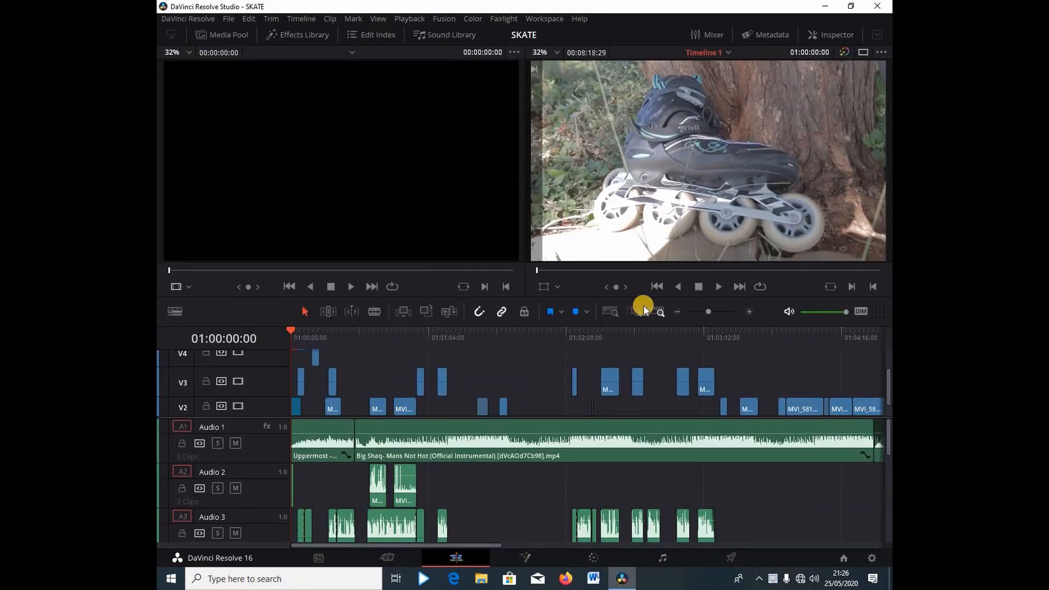
click(747, 312)
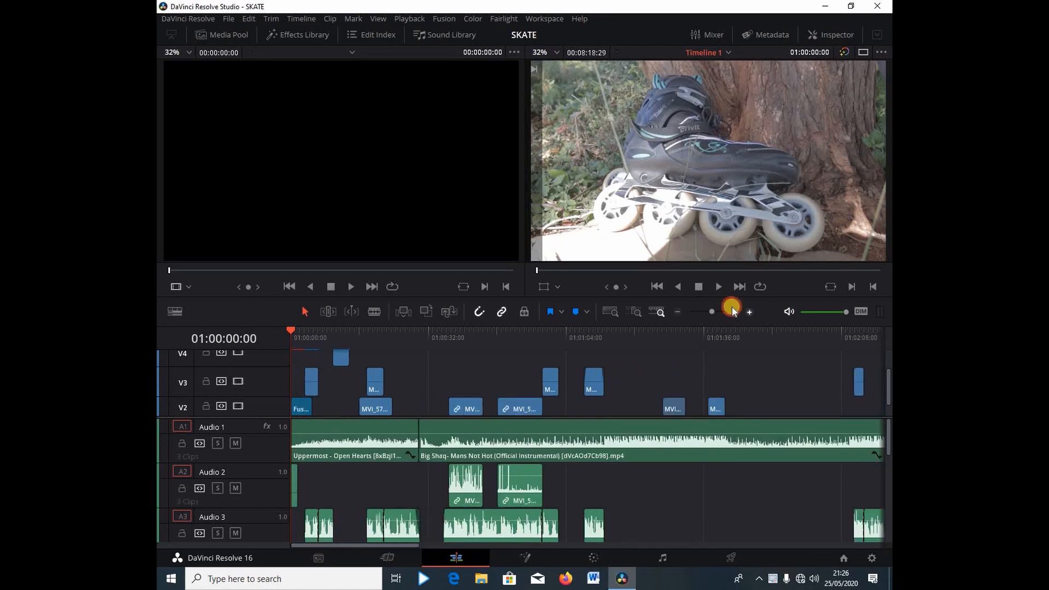
scroll(385, 389, up, 1)
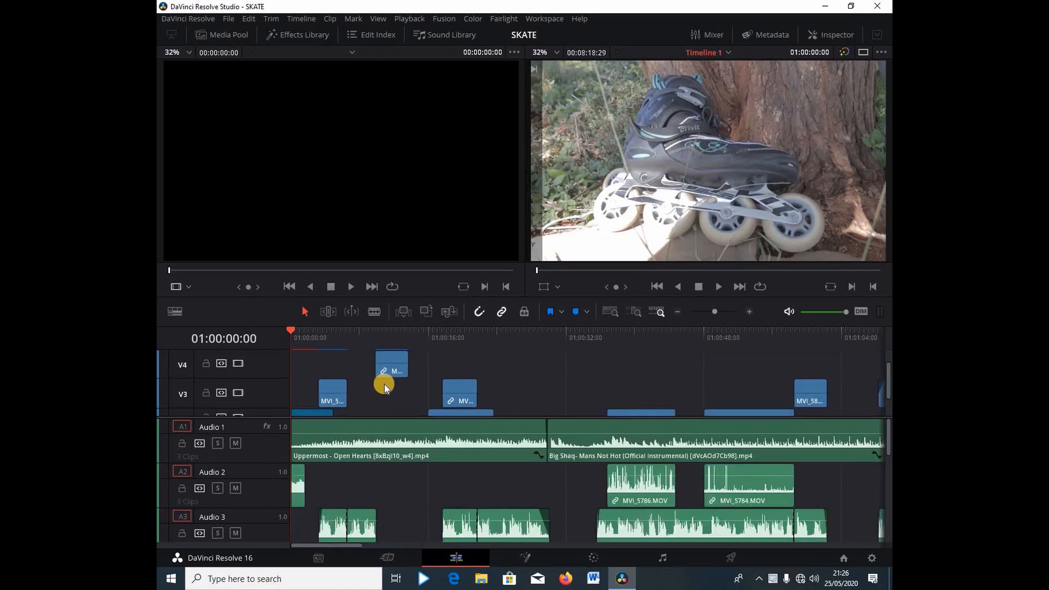
scroll(384, 386, down, 2)
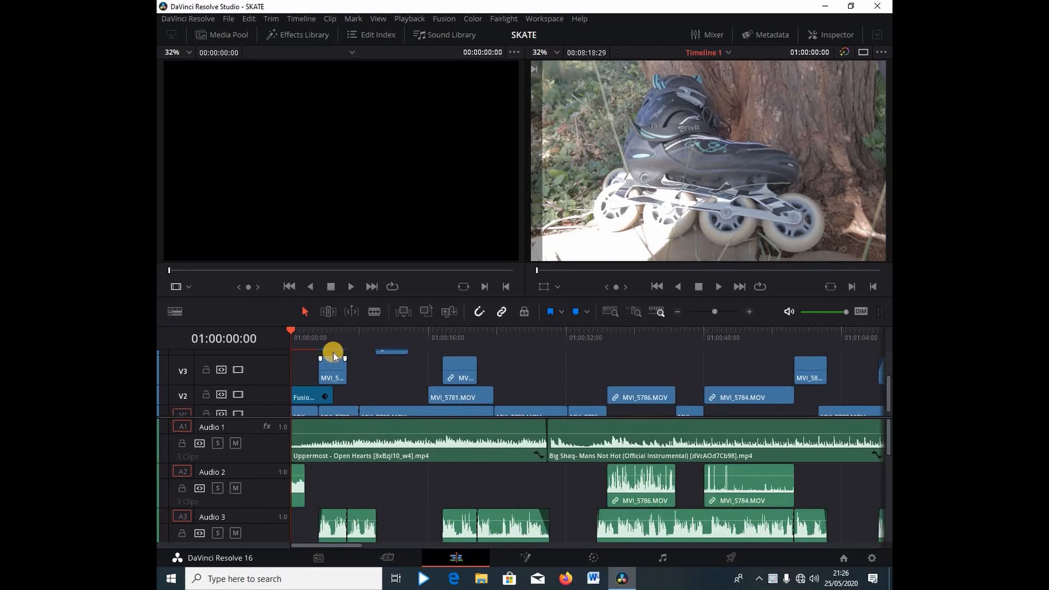
click(609, 332)
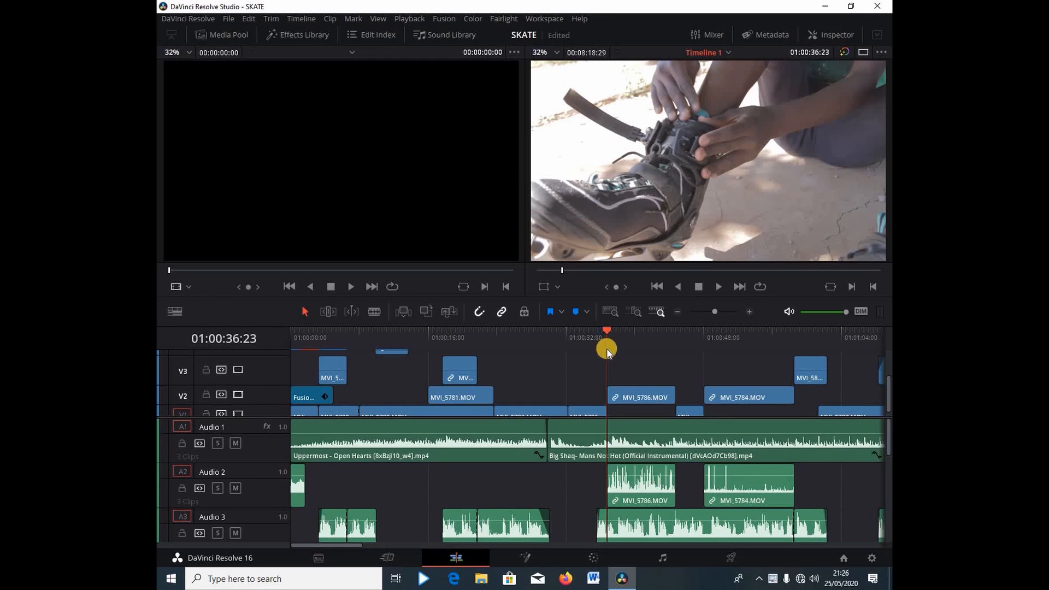
click(638, 399)
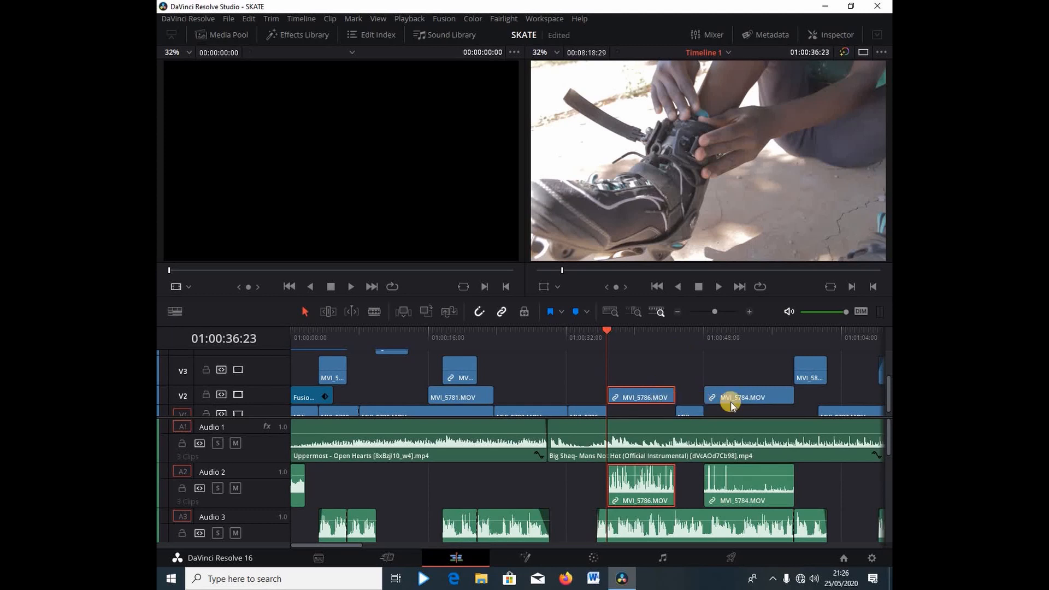
- Jump the playhead back and forth between the start of MVI_5786.MOV on V2 and the next edit point at 01:00:44:23
key(Down)
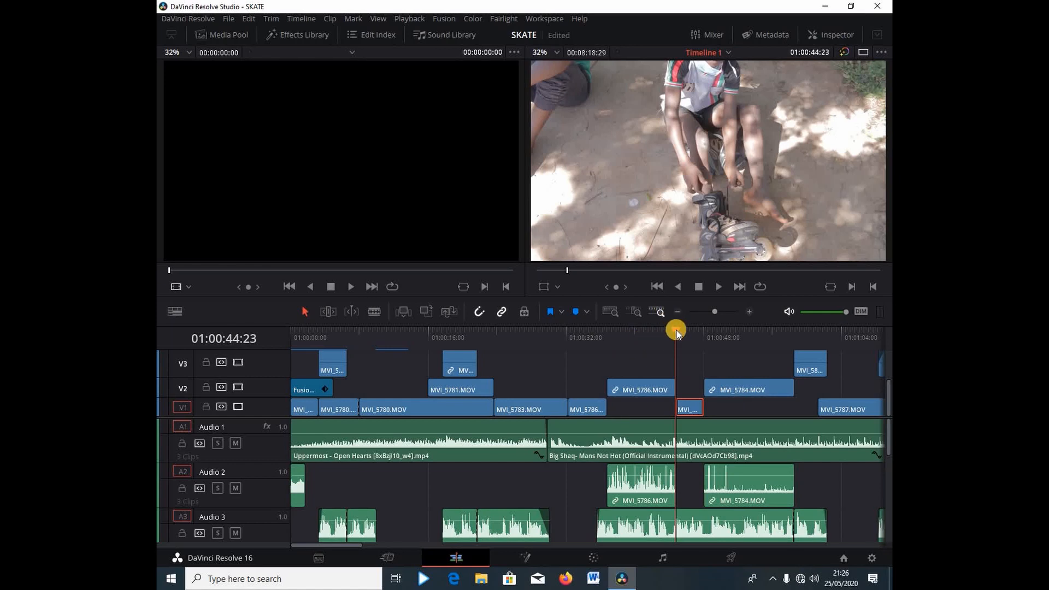
click(643, 396)
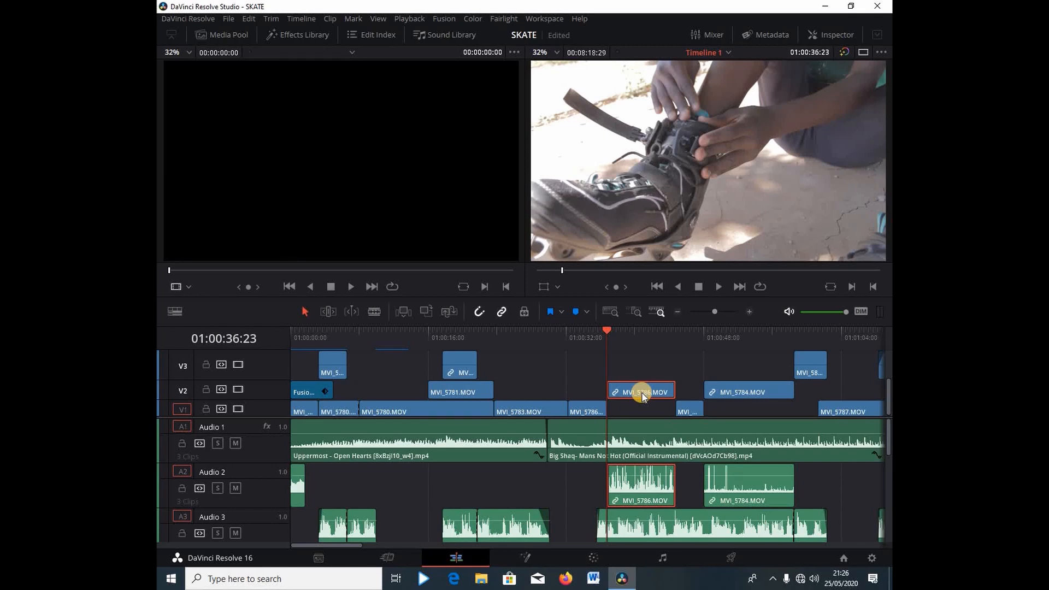
key(Down)
key(Up)
key(Down)
key(Up)
key(Down)
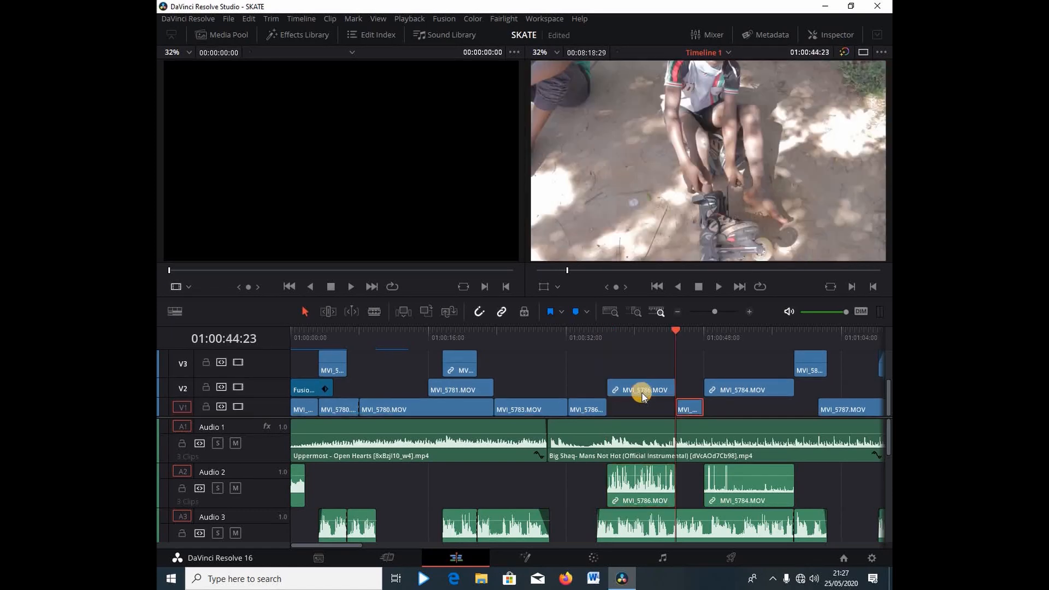
key(Up)
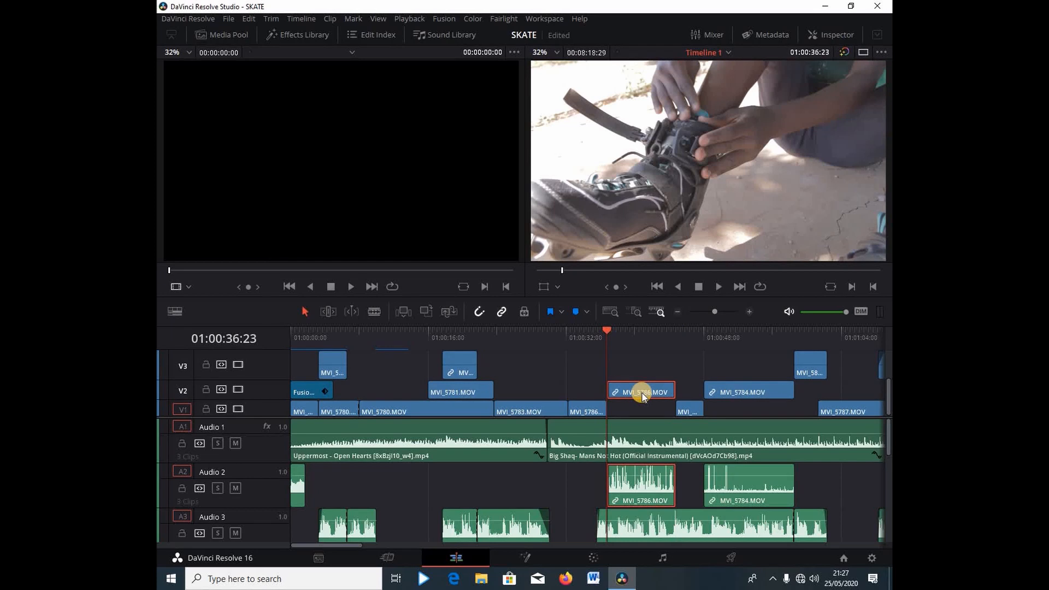
key(Down)
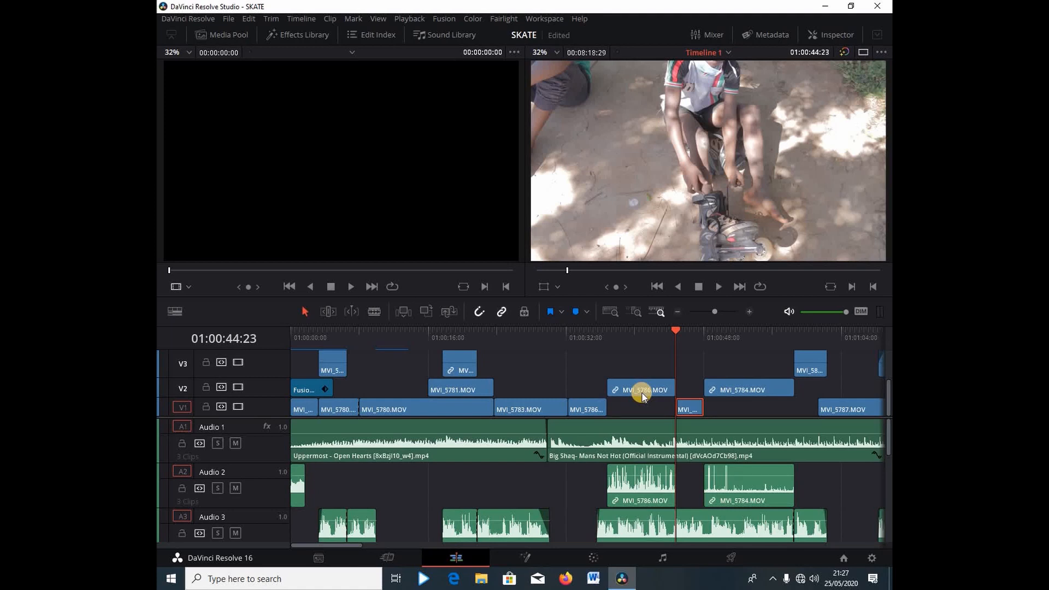
- From the start of MVI_5786.MOV on V2, step two edit points forward to MVI_5784.MOV and two edit points back
click(607, 333)
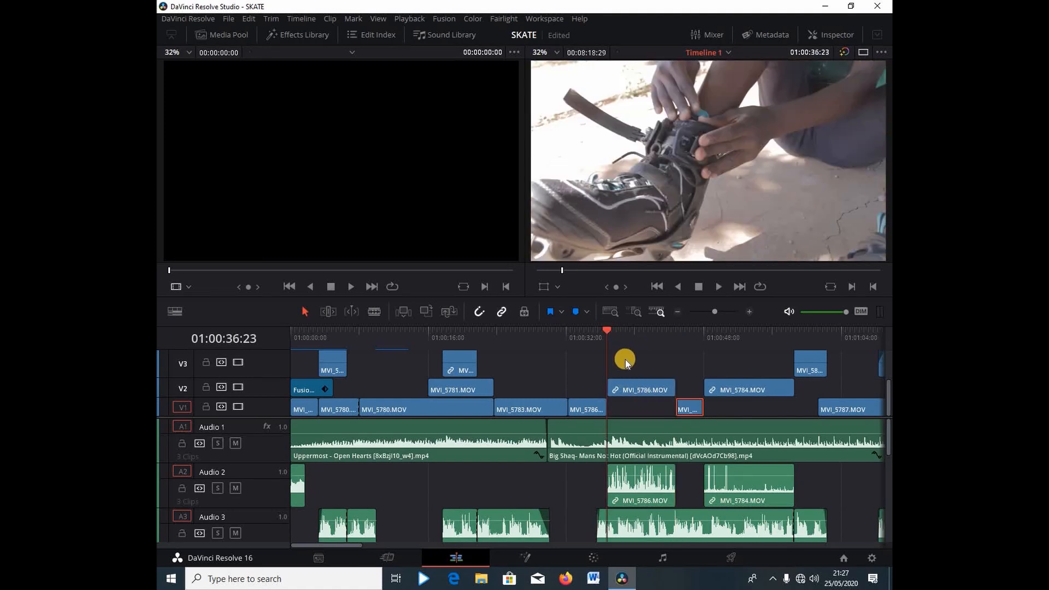
key(Down)
key(Down)
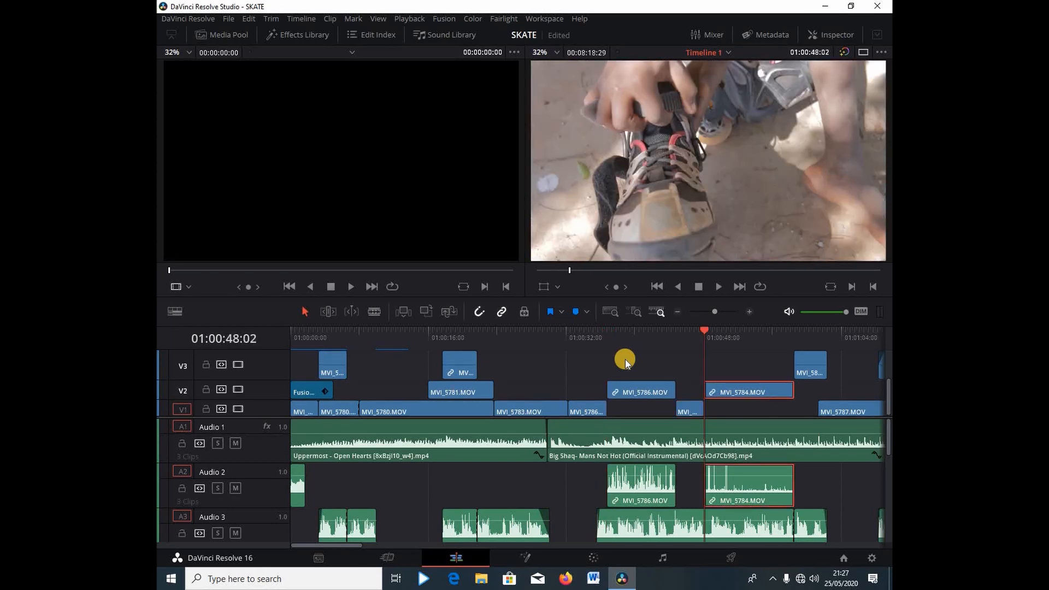
key(Up)
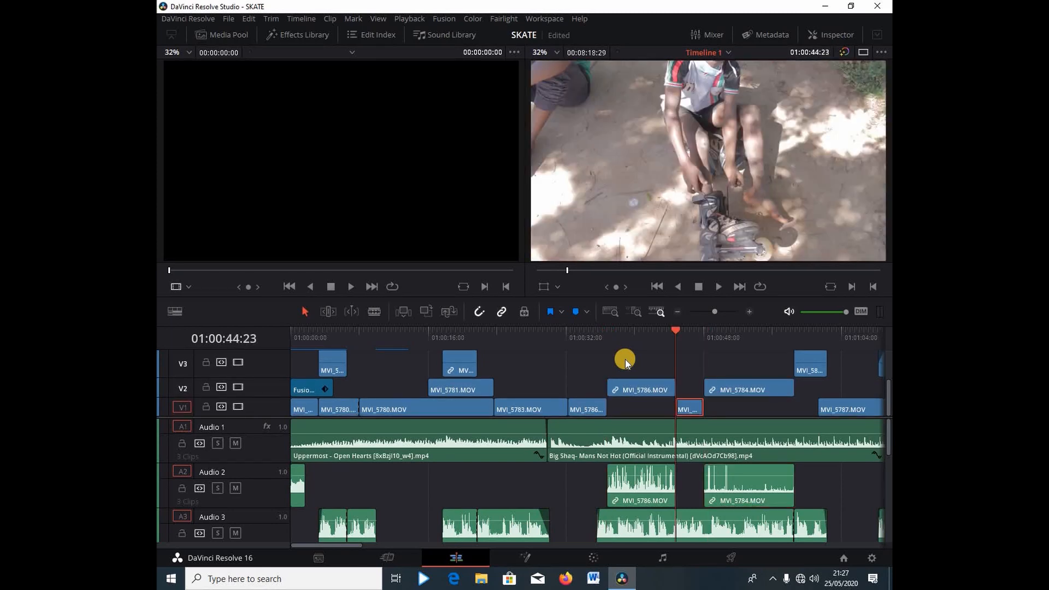
key(Up)
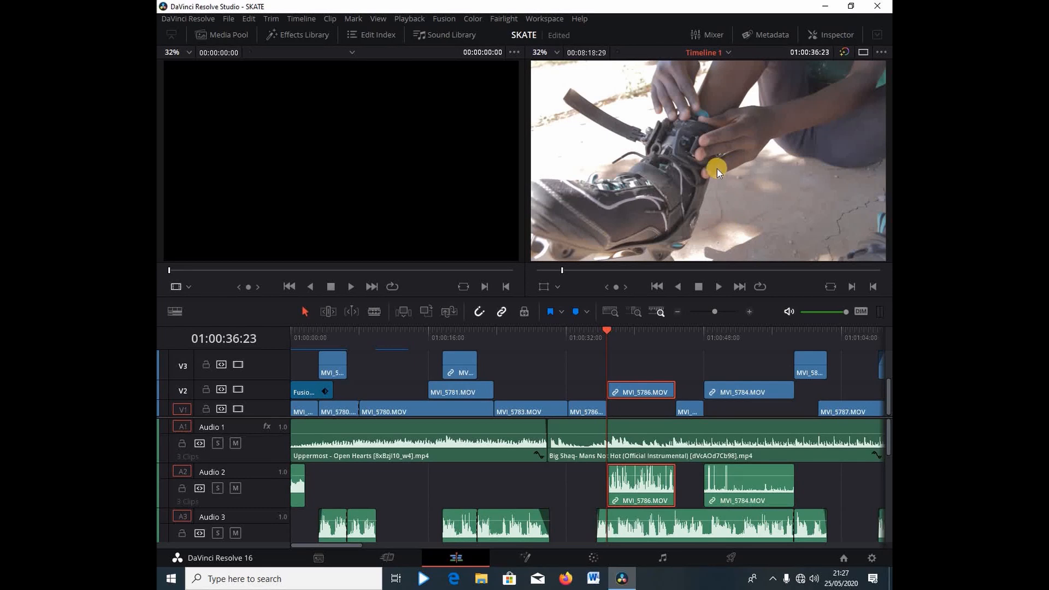
- Preview the timeline frame at 01:00:36:23 in full screen and return to the maximized editing window
key(p)
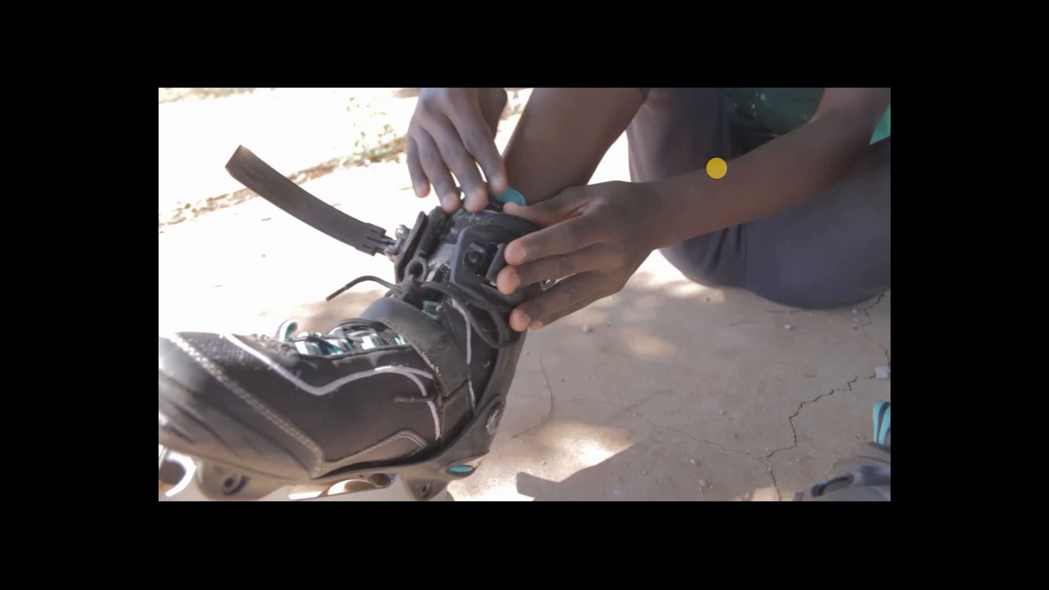
key(p)
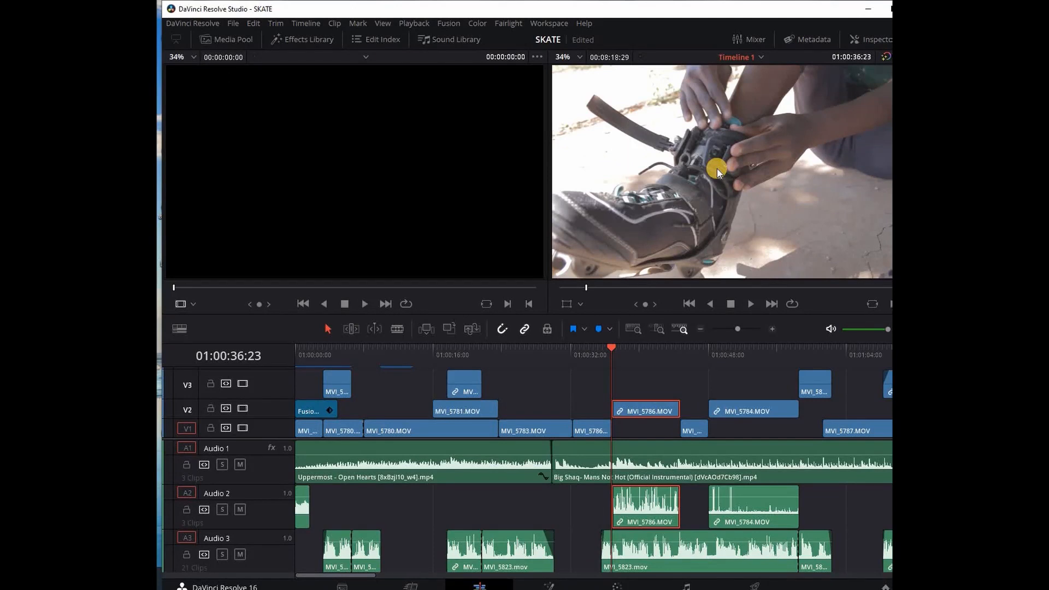
click(888, 8)
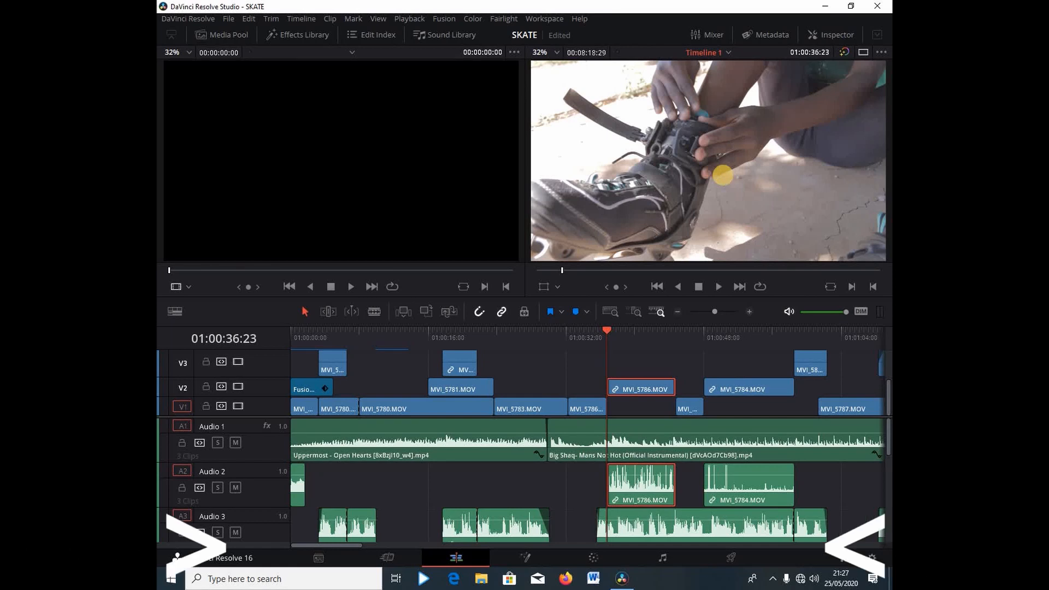
key(p)
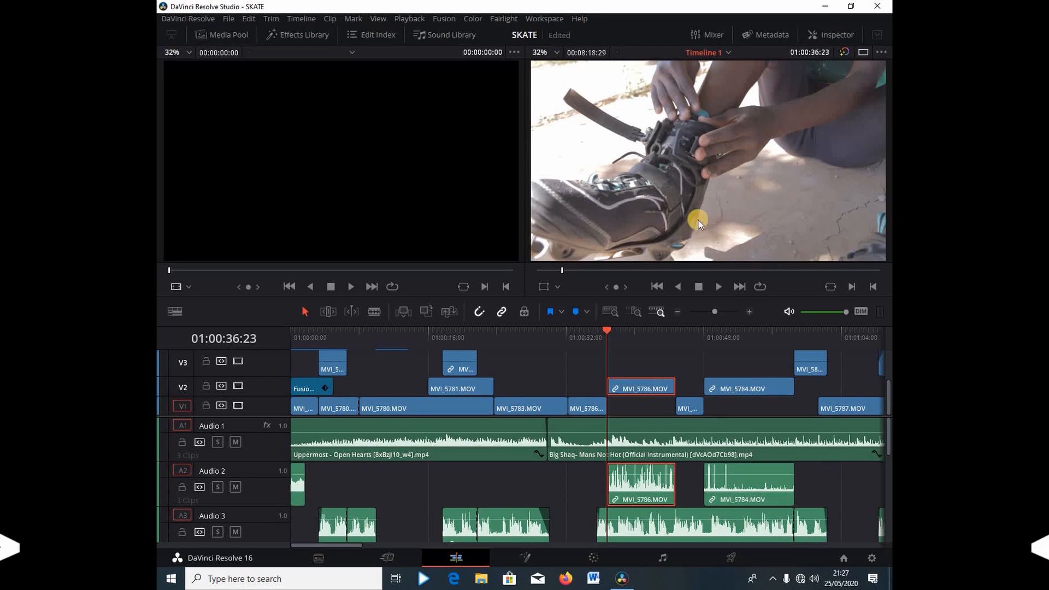
- Split the linked MVI_5786.MOV clip on V2 at 01:00:39:24, and split its second part at 01:00:41:06
click(632, 336)
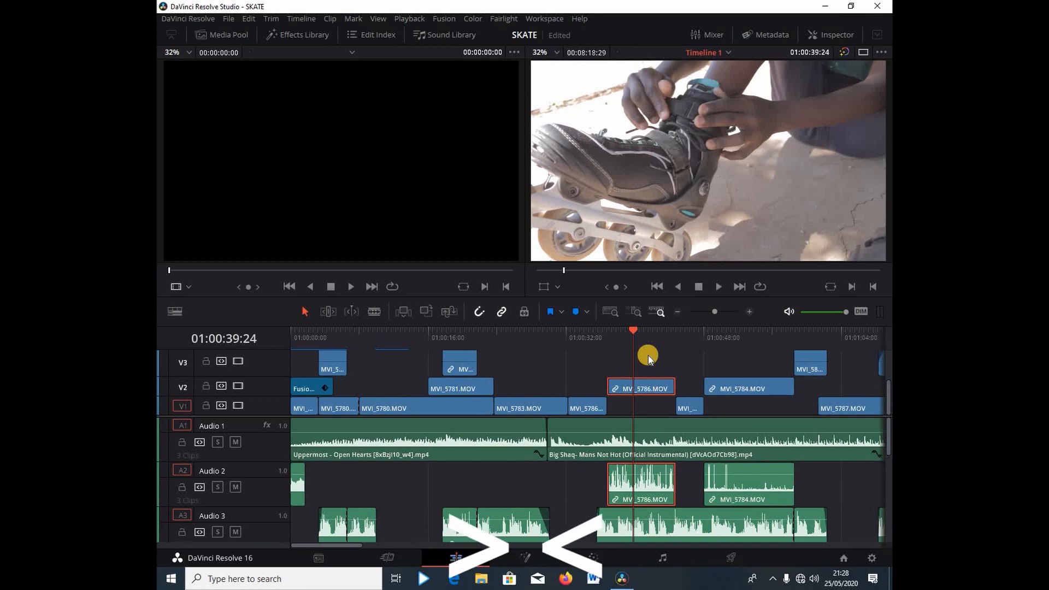
key(ctrl+b)
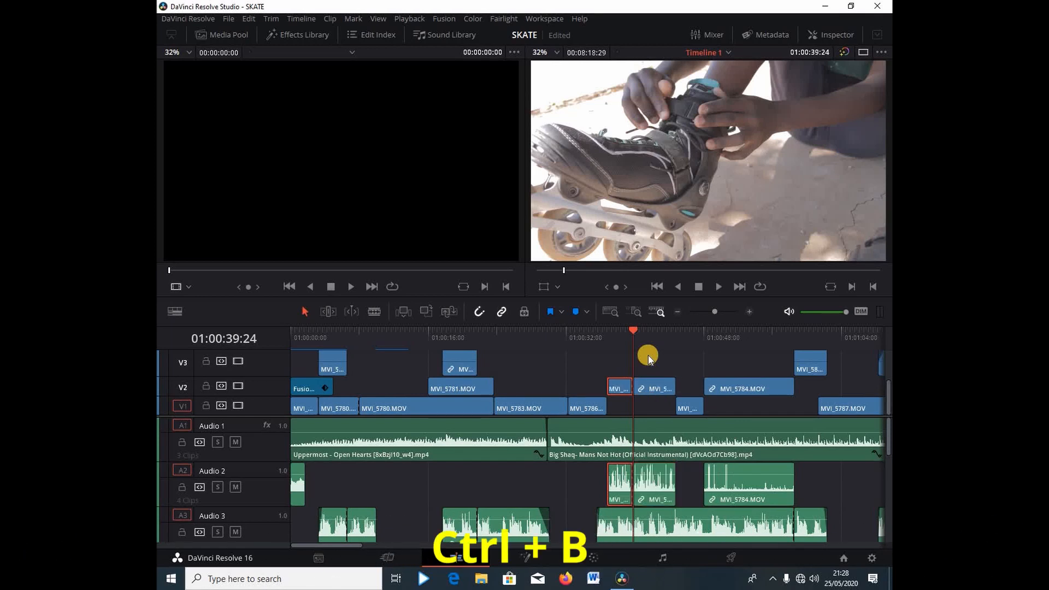
click(749, 311)
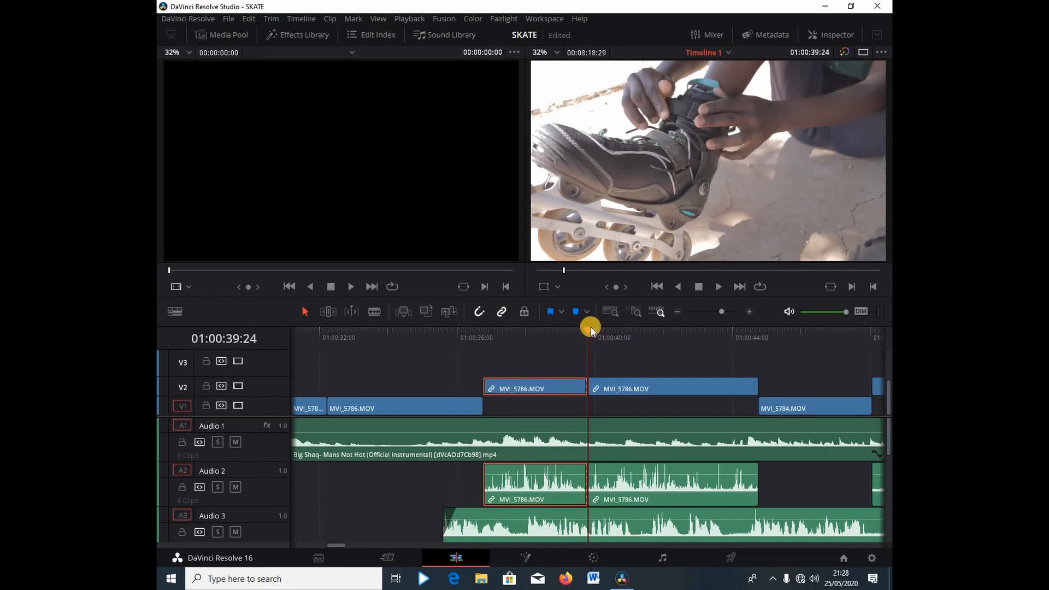
key(space)
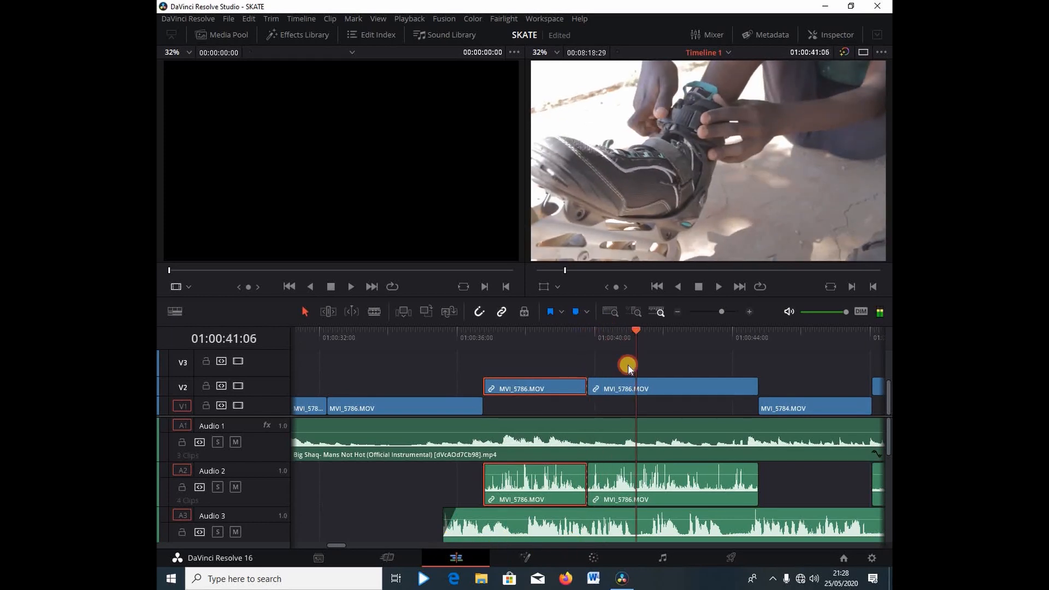
click(632, 385)
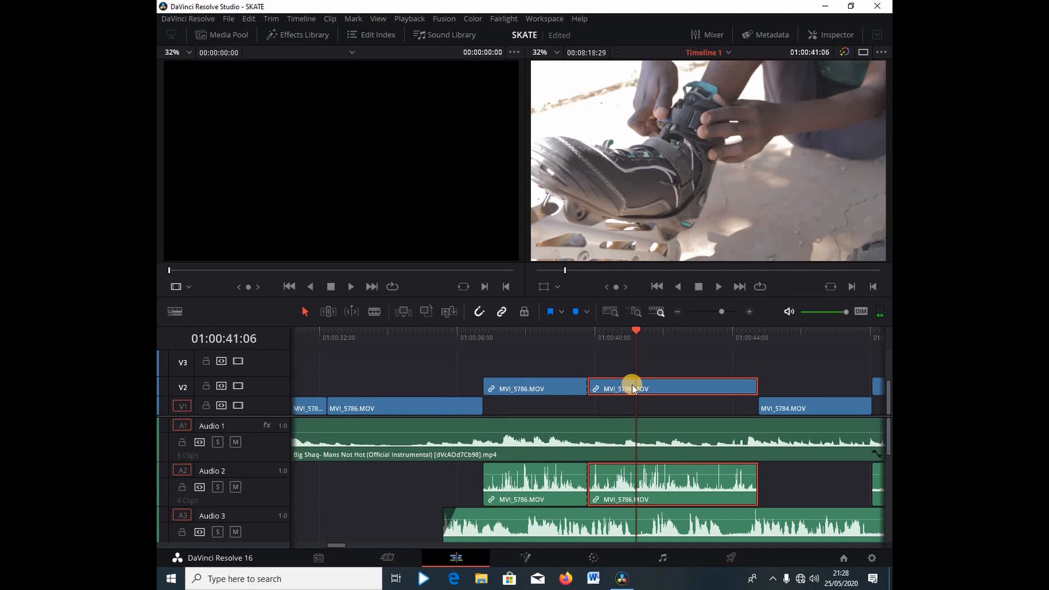
key(ctrl+b)
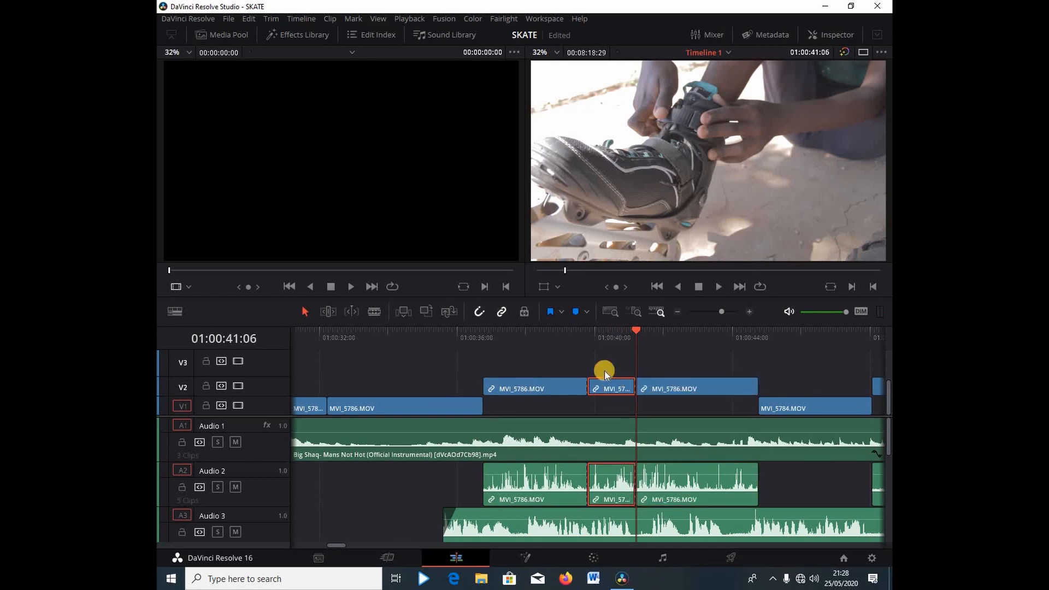
- Undo both splits of the MVI_5786.MOV clip on V2
key(ctrl+z)
key(ctrl+z)
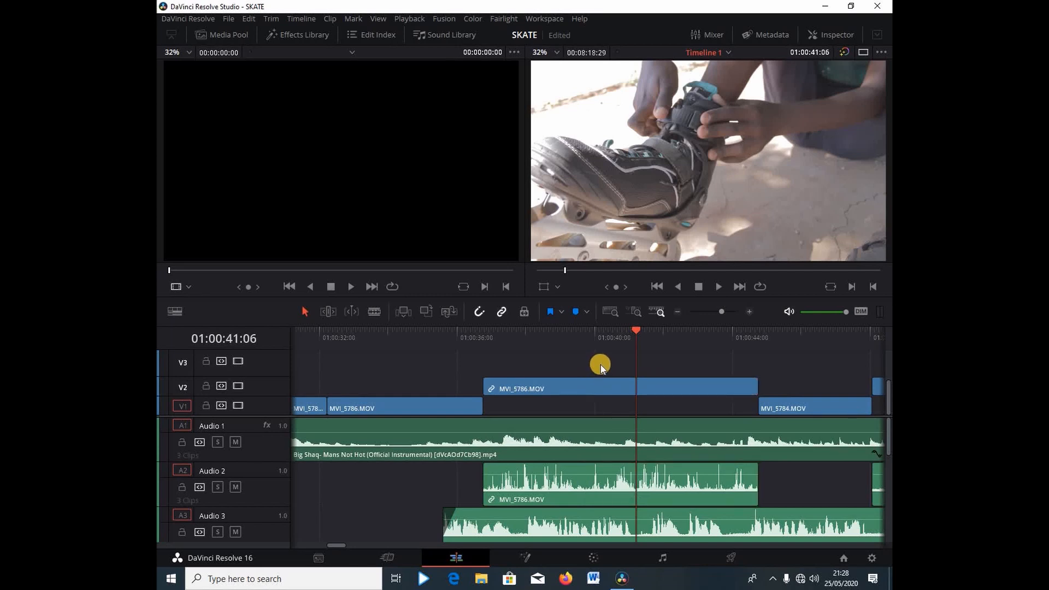
- Select all clips on every track forward from the playhead at 01:00:00:00, inspect the selection across the timeline and clear it
click(676, 312)
click(677, 312)
click(676, 312)
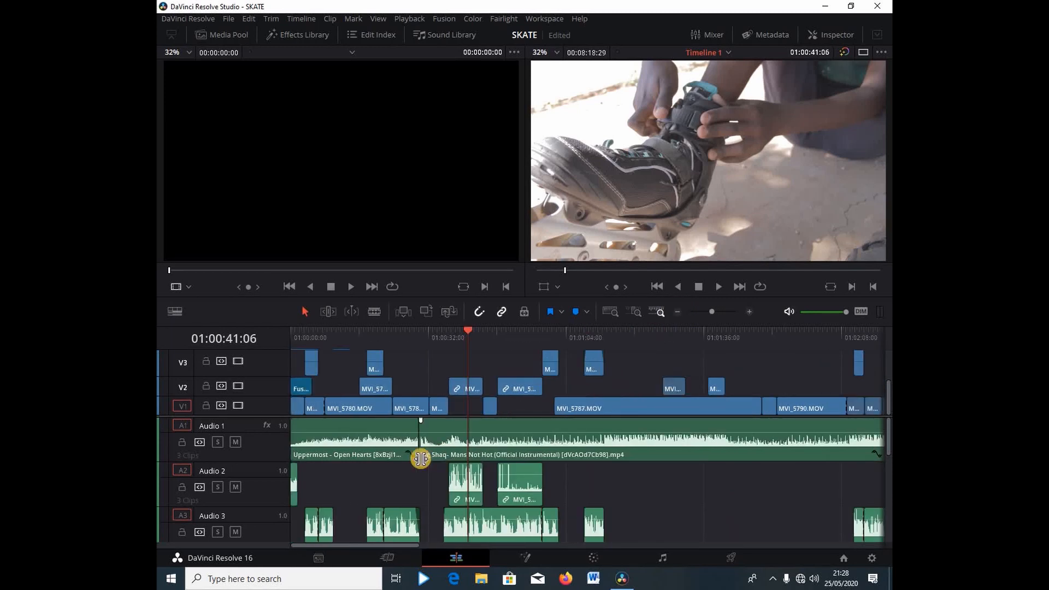
click(290, 339)
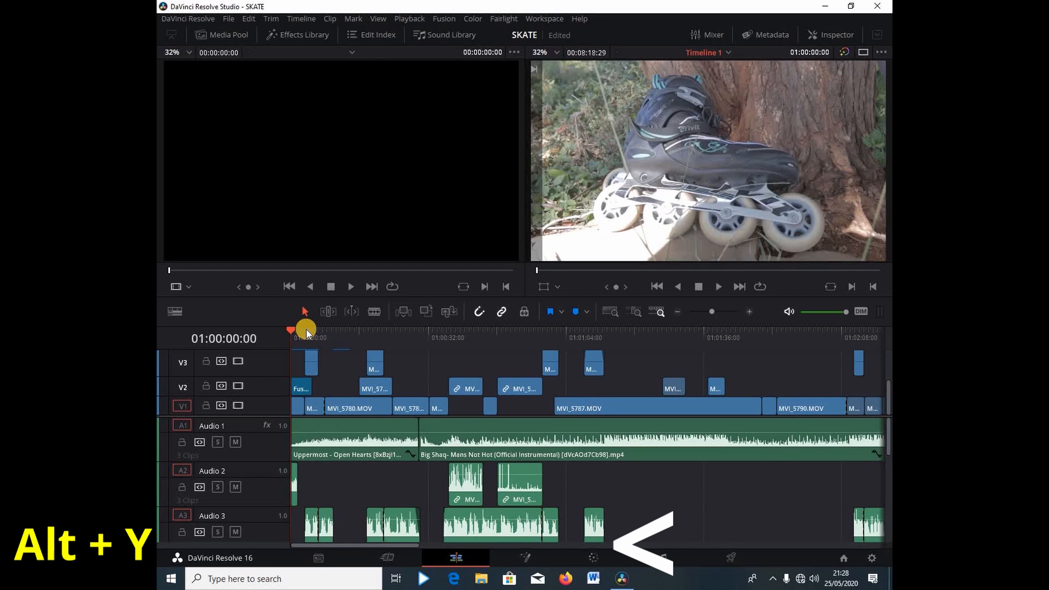
key(alt+y)
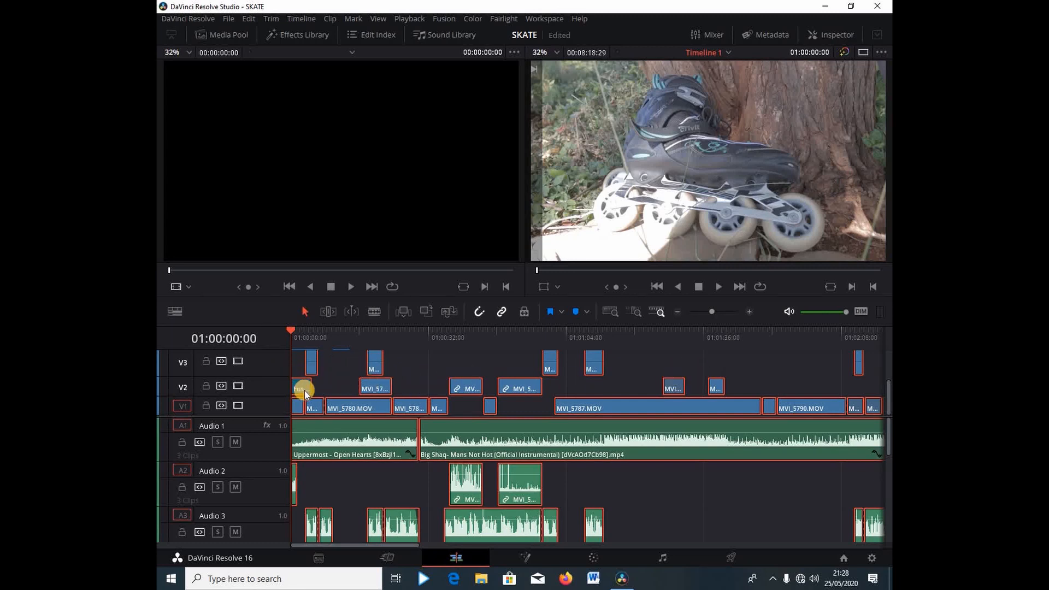
click(675, 313)
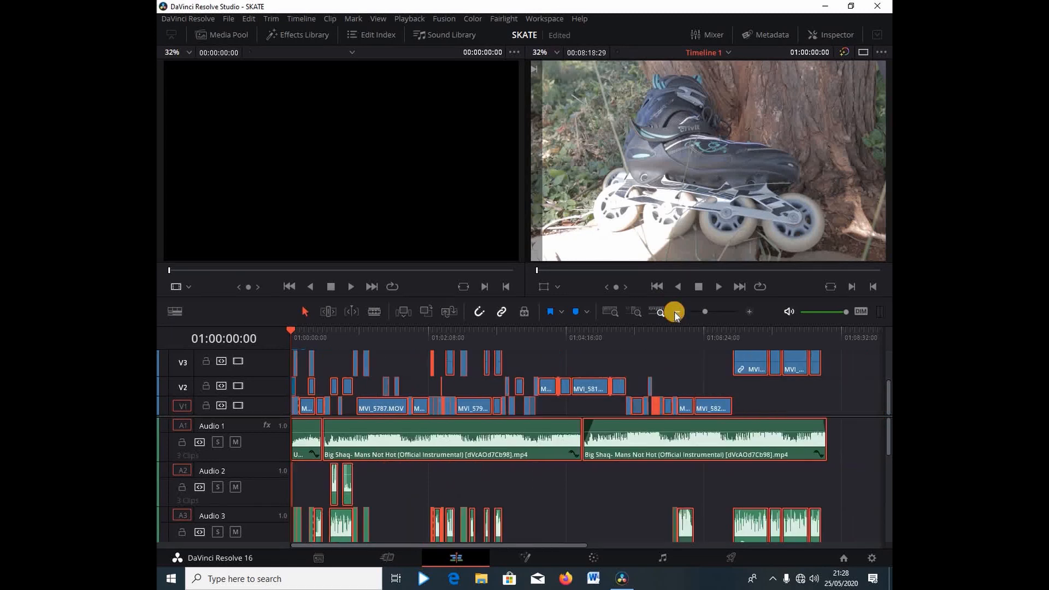
mouse_move(405, 435)
mouse_down()
mouse_move(580, 432)
mouse_move(570, 453)
mouse_move(392, 445)
mouse_up()
click(857, 367)
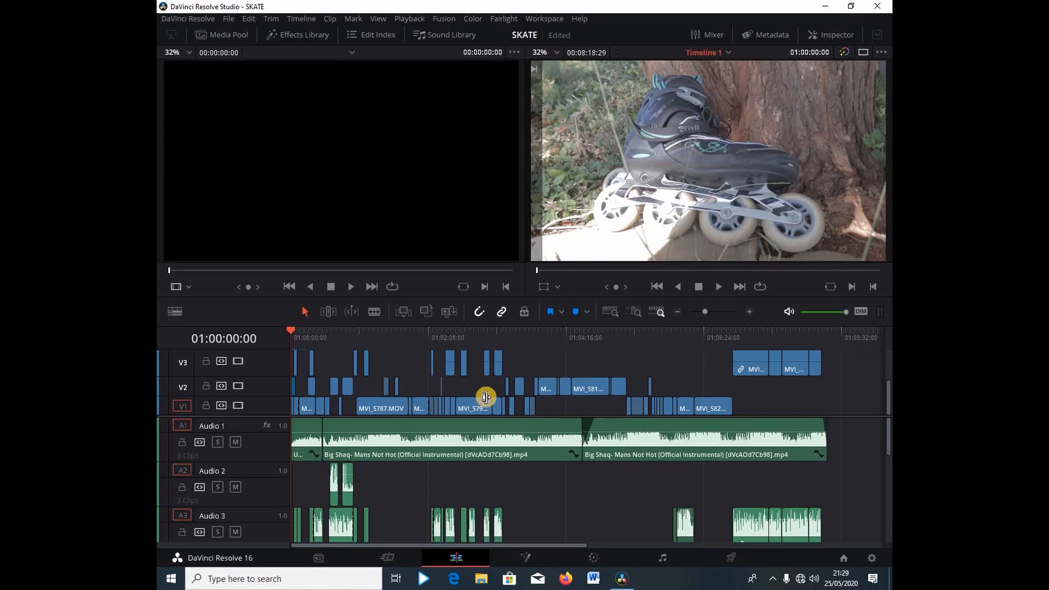
- Select all clips in the timeline at once and clear the selection
key(ctrl+a)
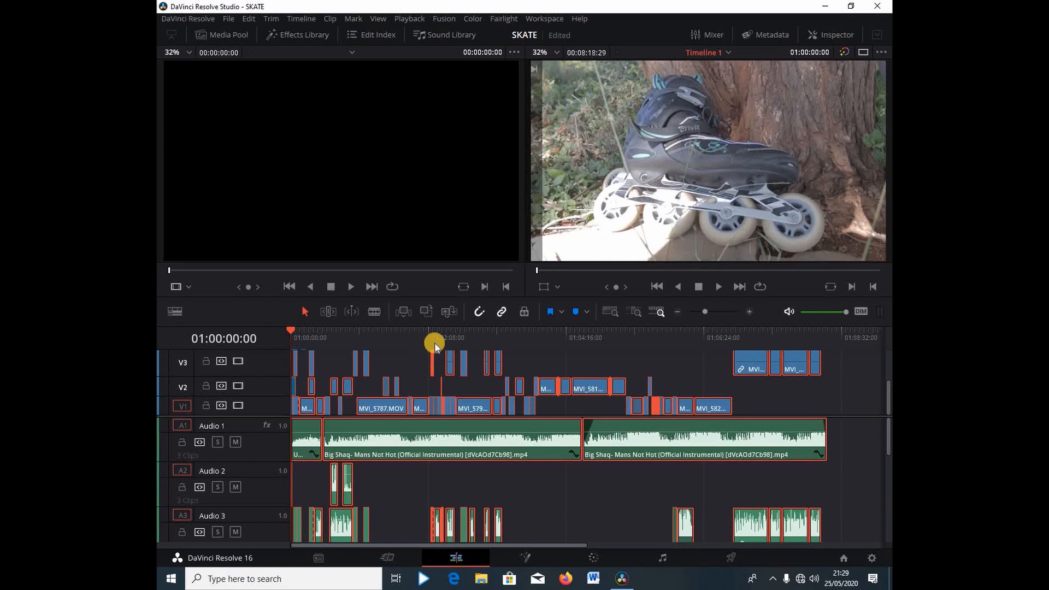
click(841, 358)
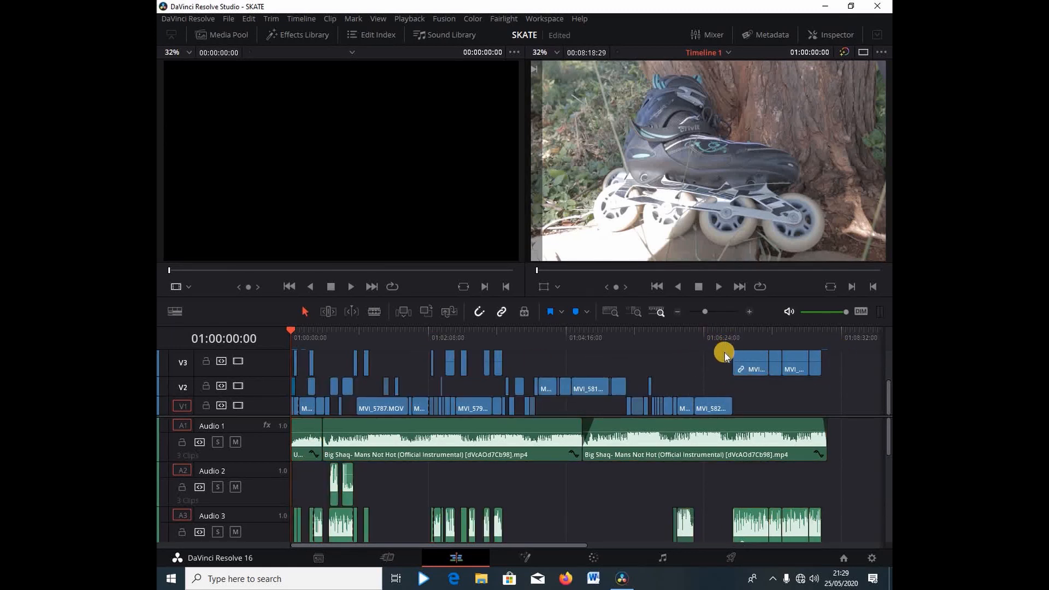
- Place the playhead at 01:06:51:11 and select all clips on every track forward from it
click(733, 338)
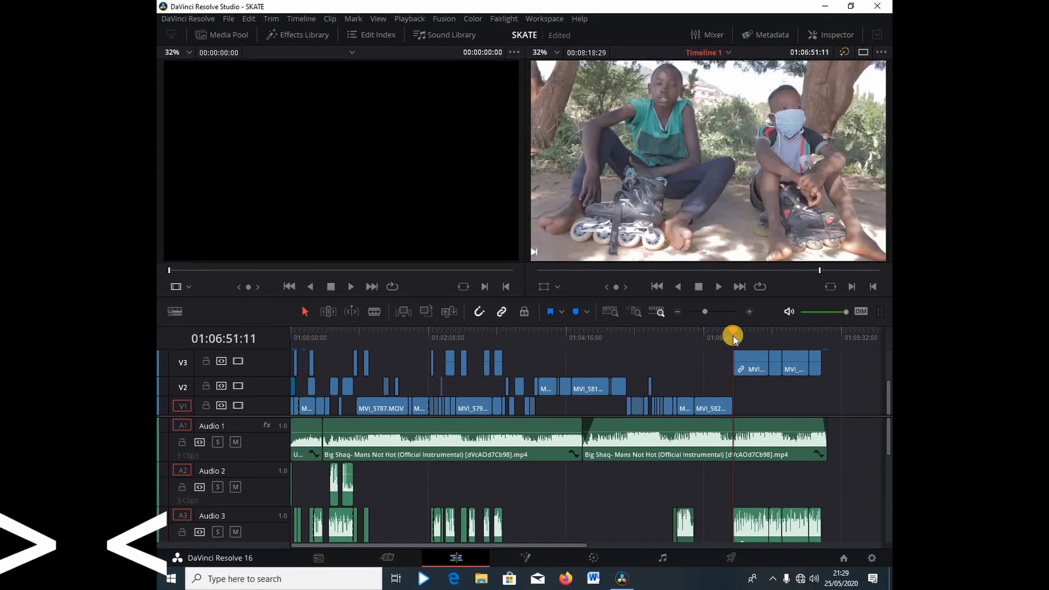
key(alt+y)
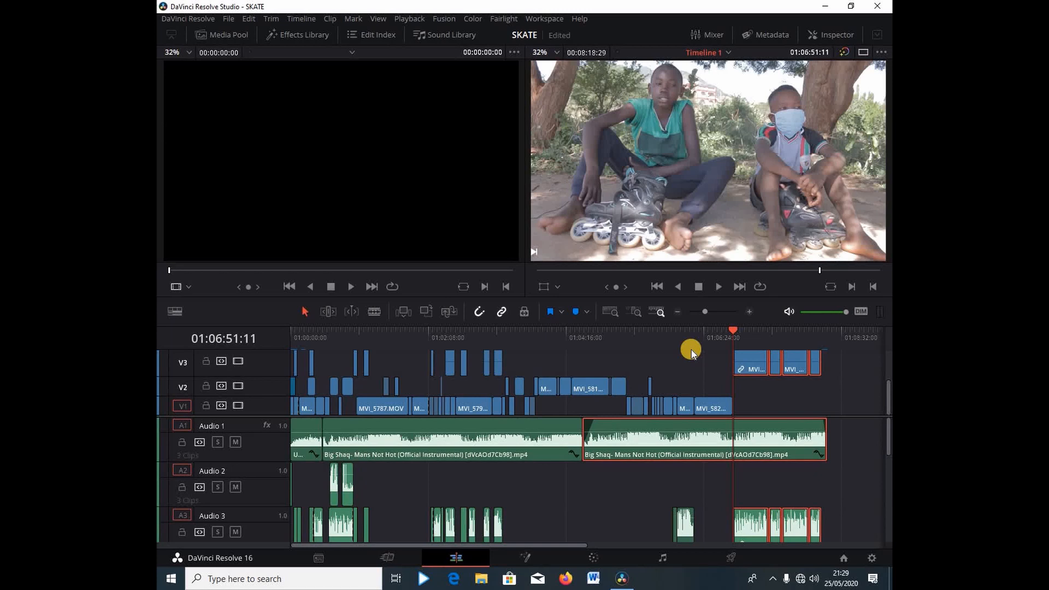
- Duplicate the MVI_5812.MOV clip at 01:04:31:07 from V2 onto V3, with the previous selection cleared, and delete the copy
click(856, 362)
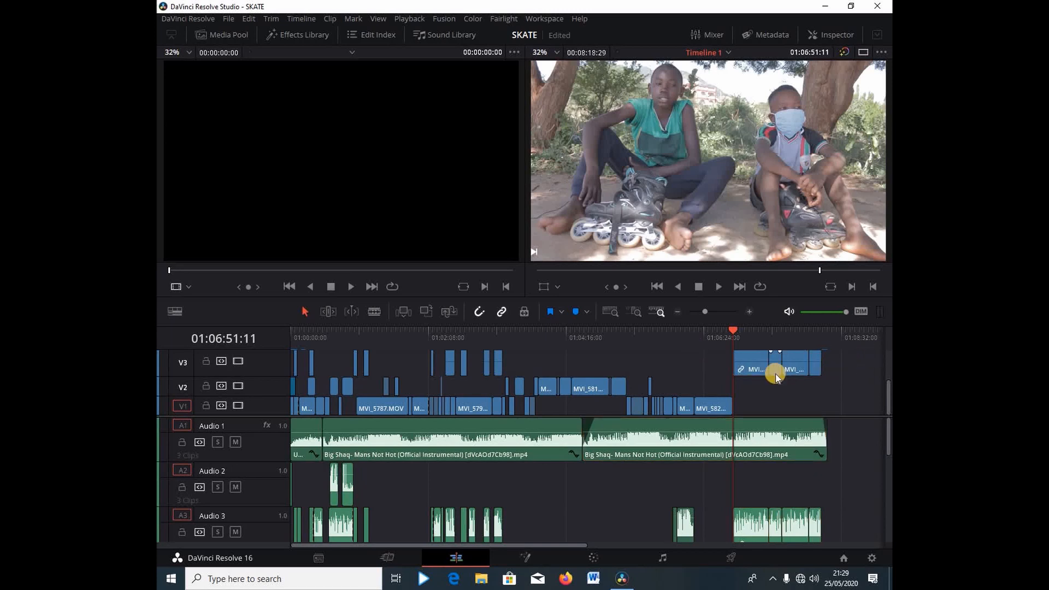
click(578, 341)
click(751, 311)
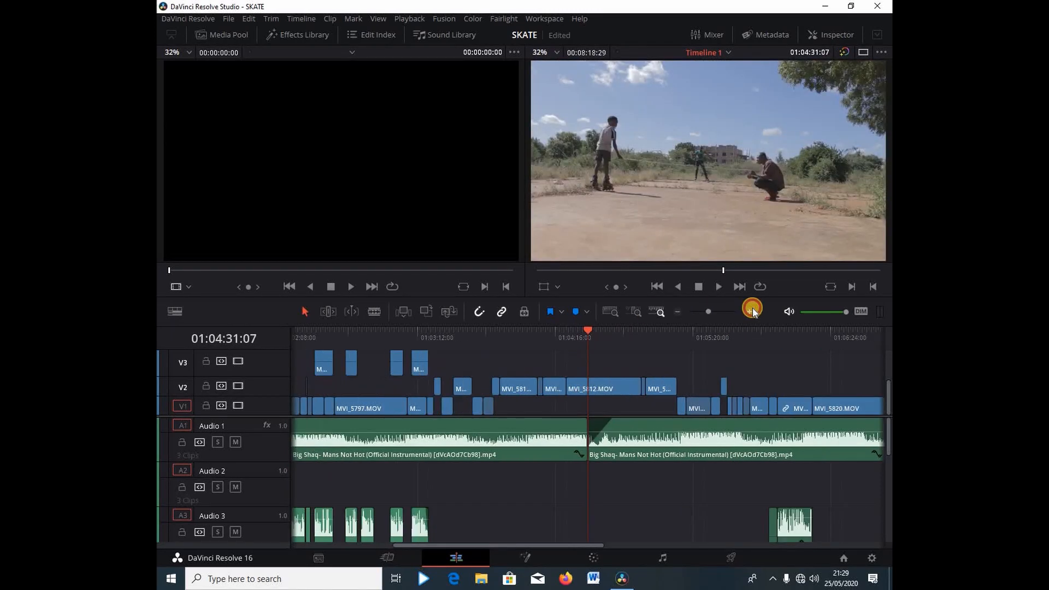
click(751, 310)
click(617, 382)
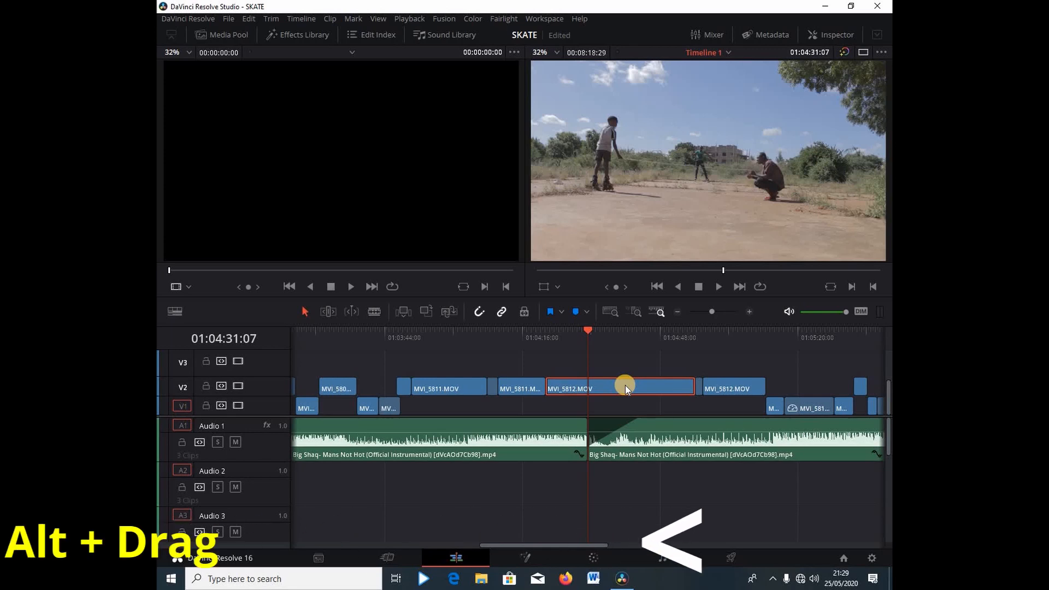
drag(625, 385, 625, 353)
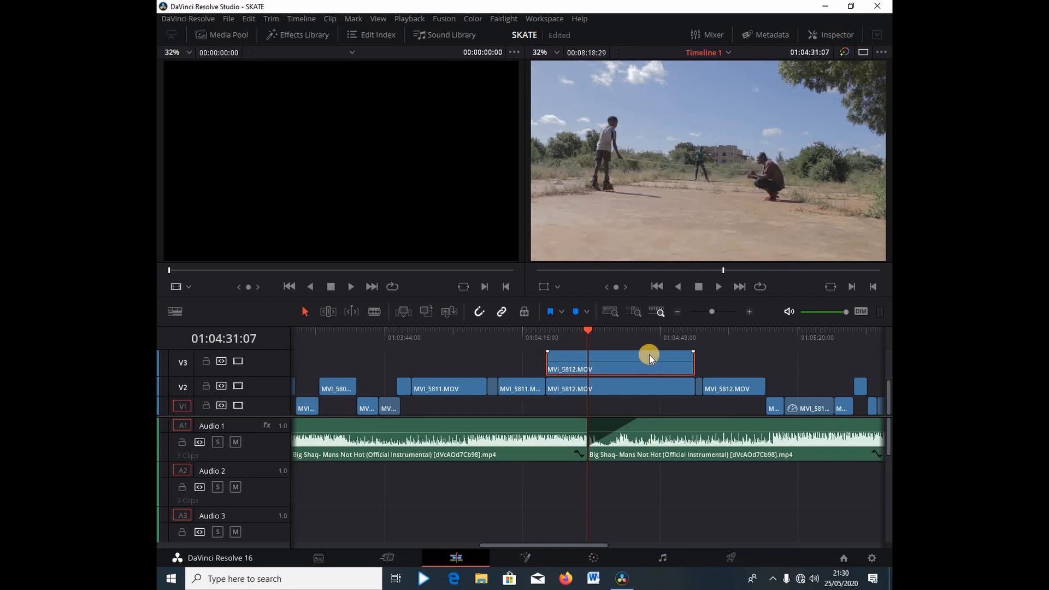
key(Delete)
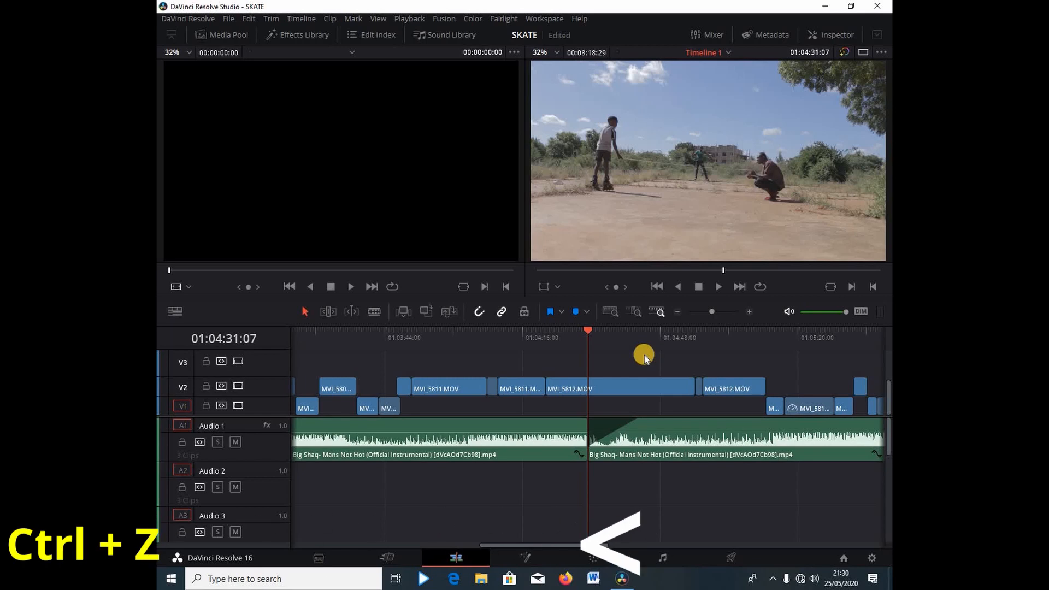
- Duplicate the MVI_5812.MOV clip under the playhead onto V3 again and undo the duplication
click(624, 385)
drag(624, 384, 626, 366)
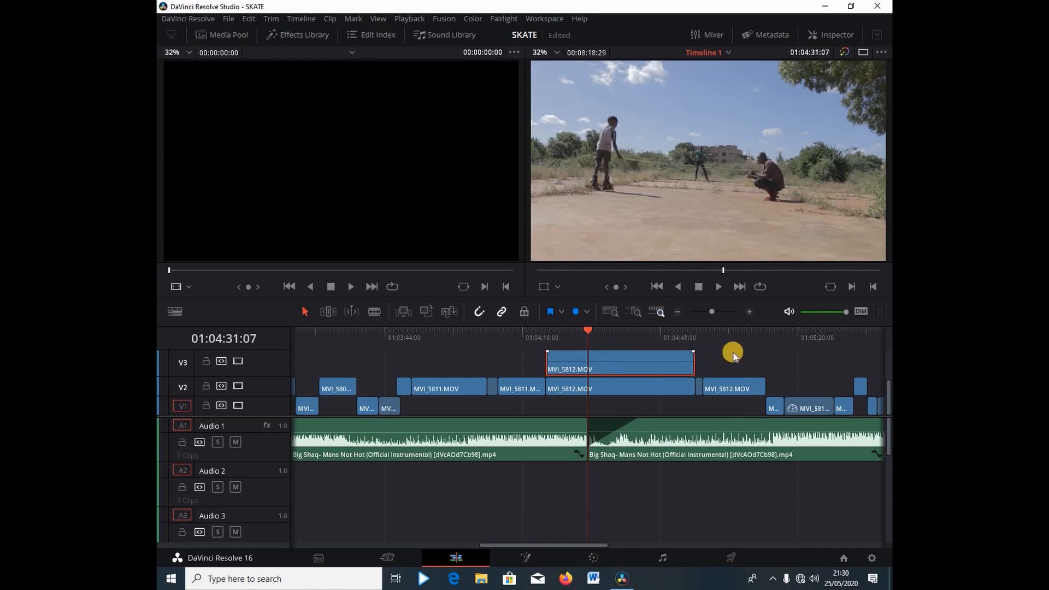
scroll(732, 356, up, 1)
scroll(732, 356, down, 1)
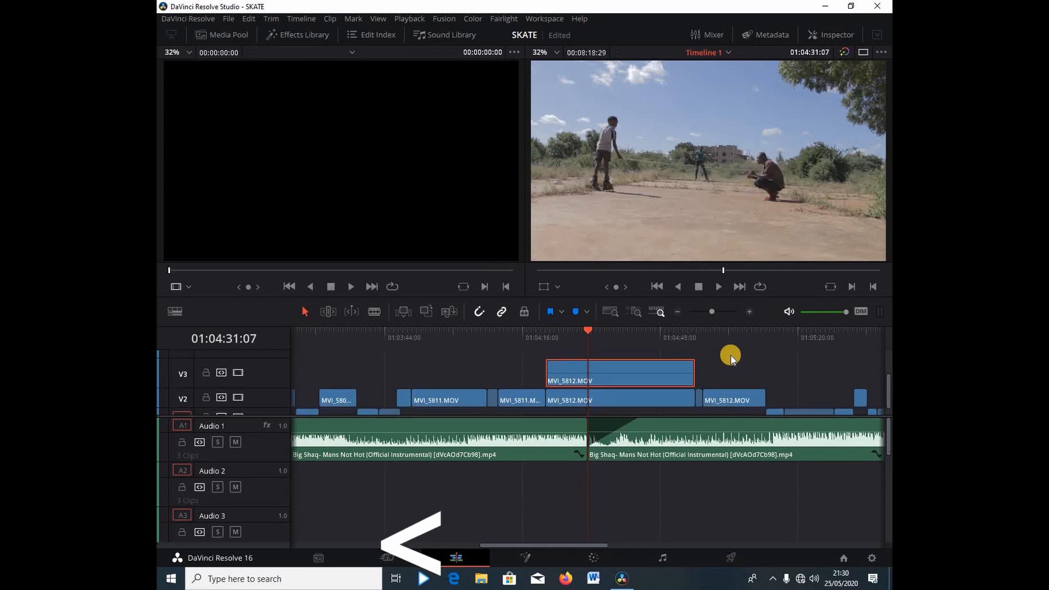
key(ctrl+z)
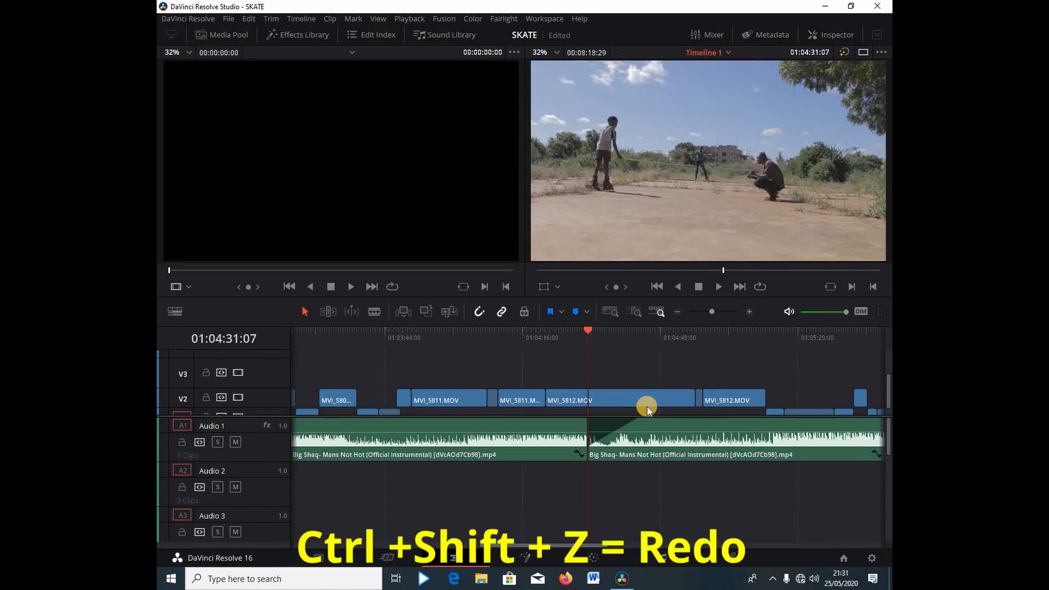
- Redo the undone clip duplication on V3 and delete the restored copy
key(ctrl+shift+z)
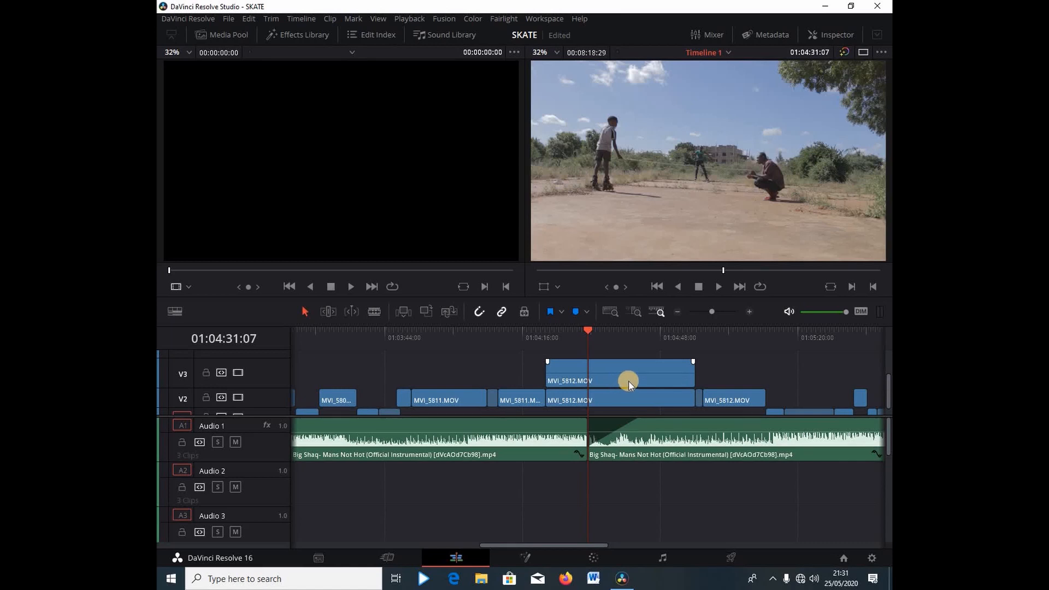
key(Delete)
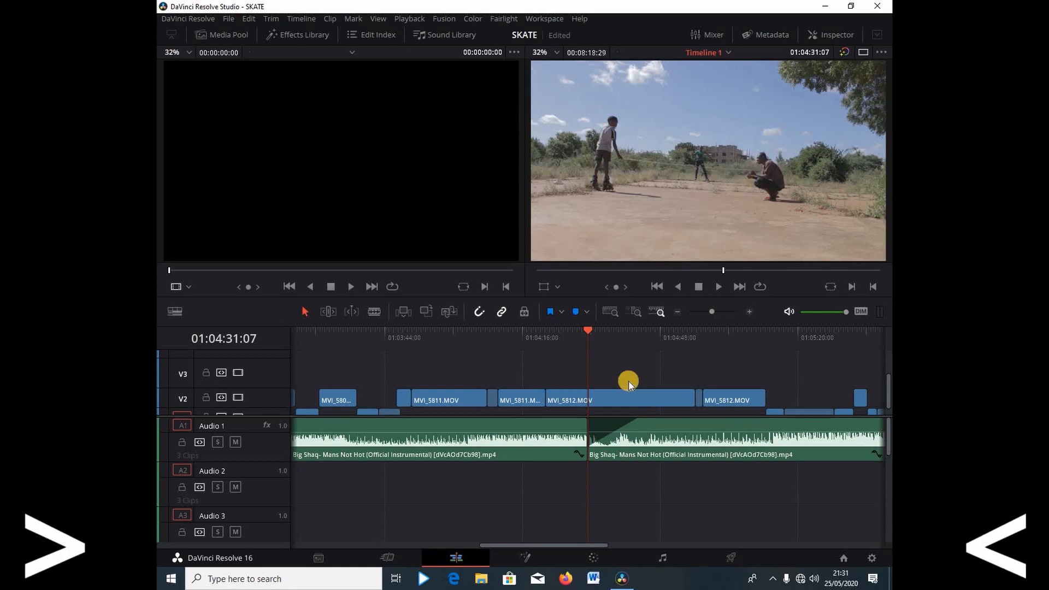
key(ctrl+shift+z)
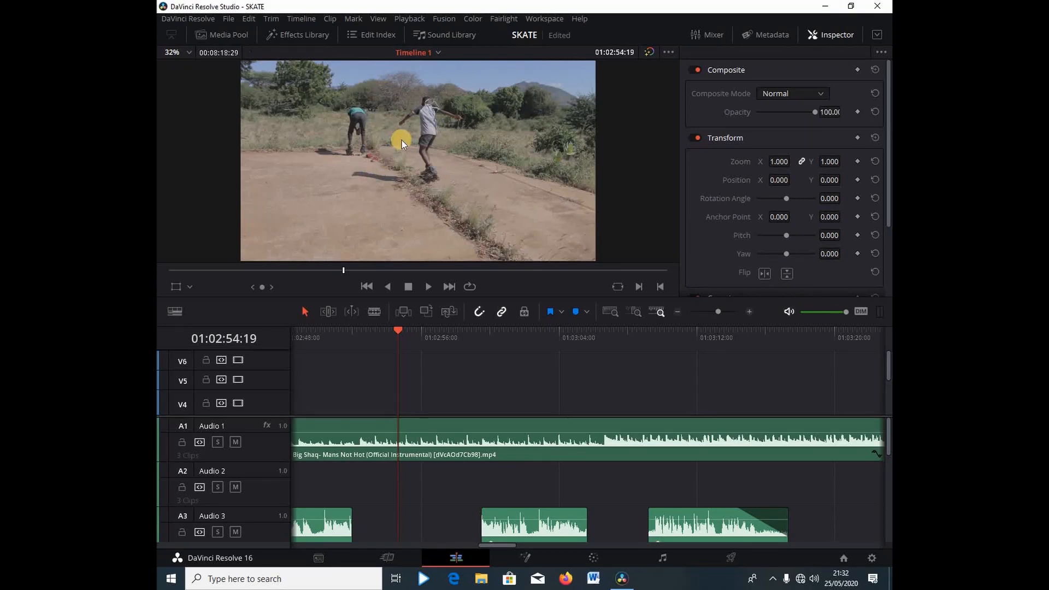
- Add a Solid Color generator on track V6, running from the beginning of the timeline over the footage
click(281, 36)
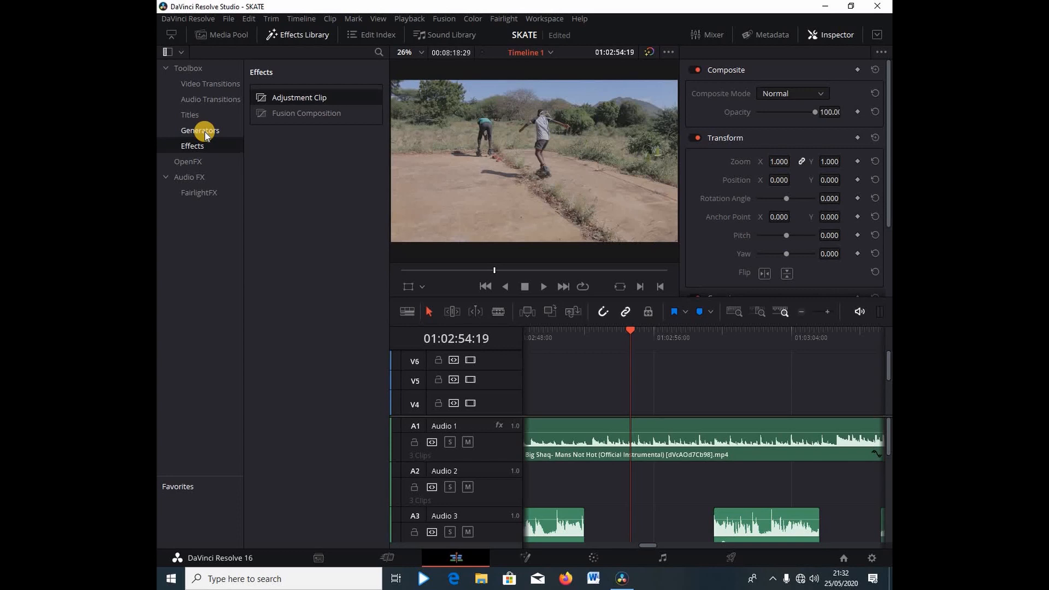
click(205, 132)
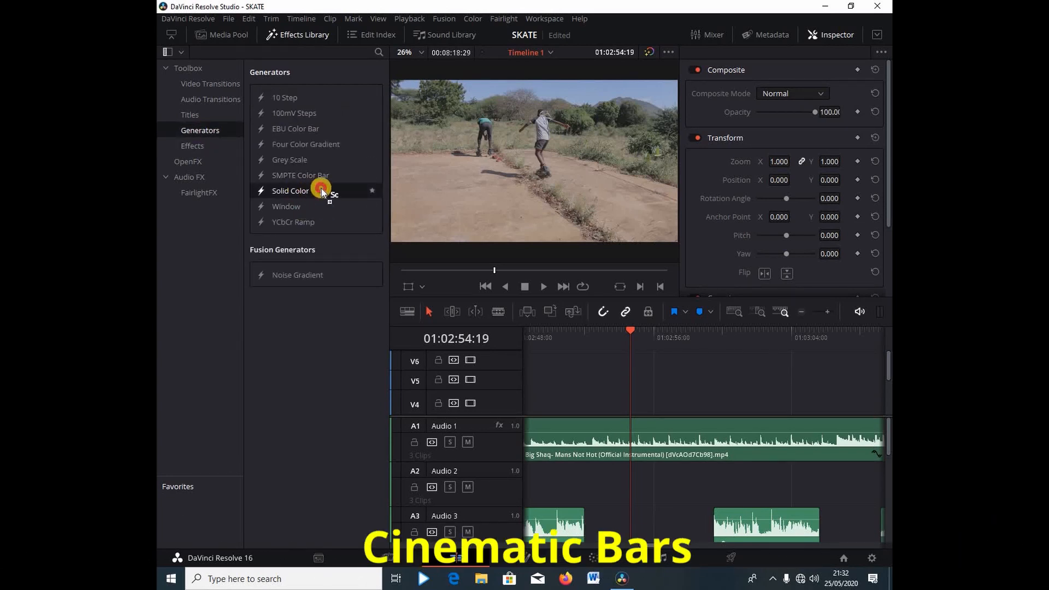
drag(321, 190, 363, 363)
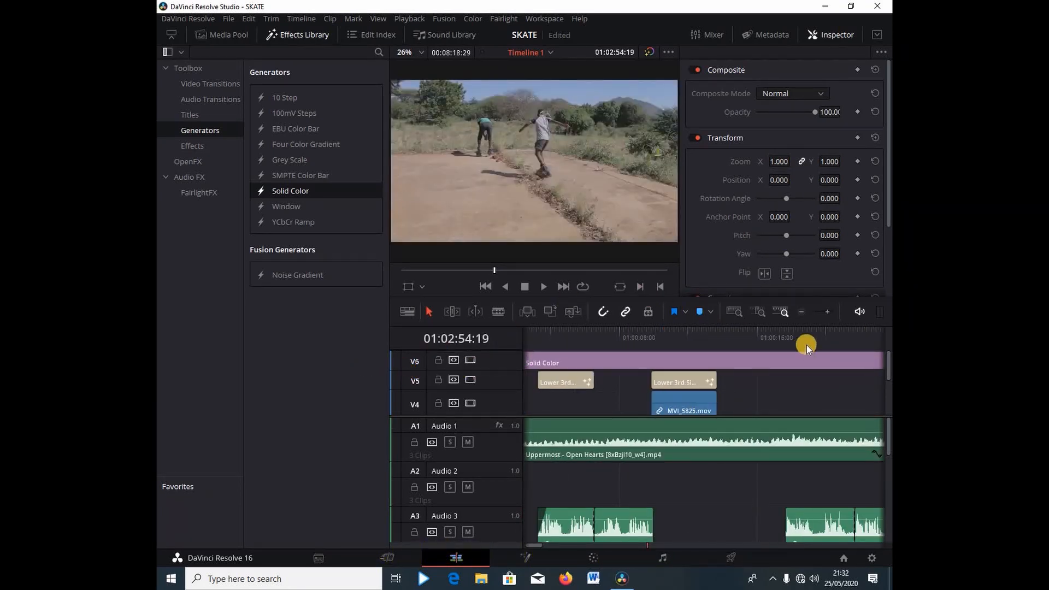
click(299, 34)
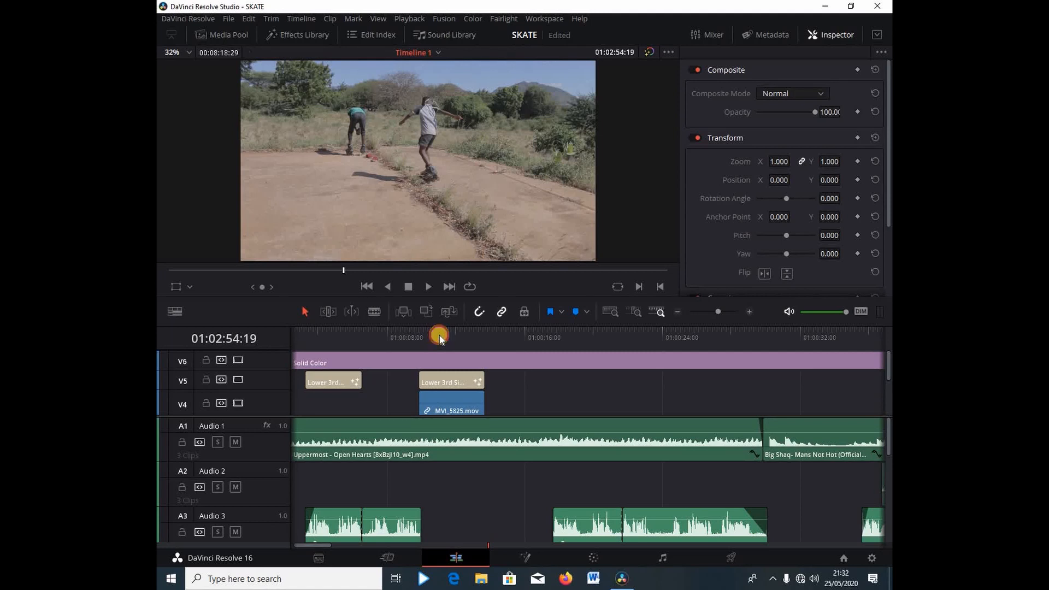
- Place the playhead at 01:00:16:00 and duplicate the V6 Solid Color clip onto a new track V7
click(522, 335)
click(503, 360)
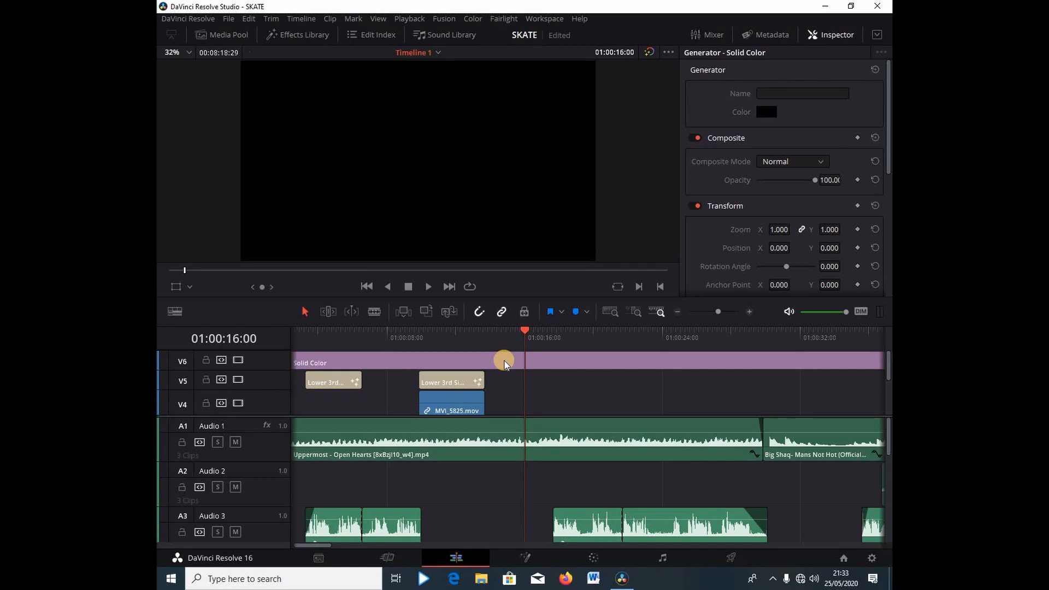
click(503, 362)
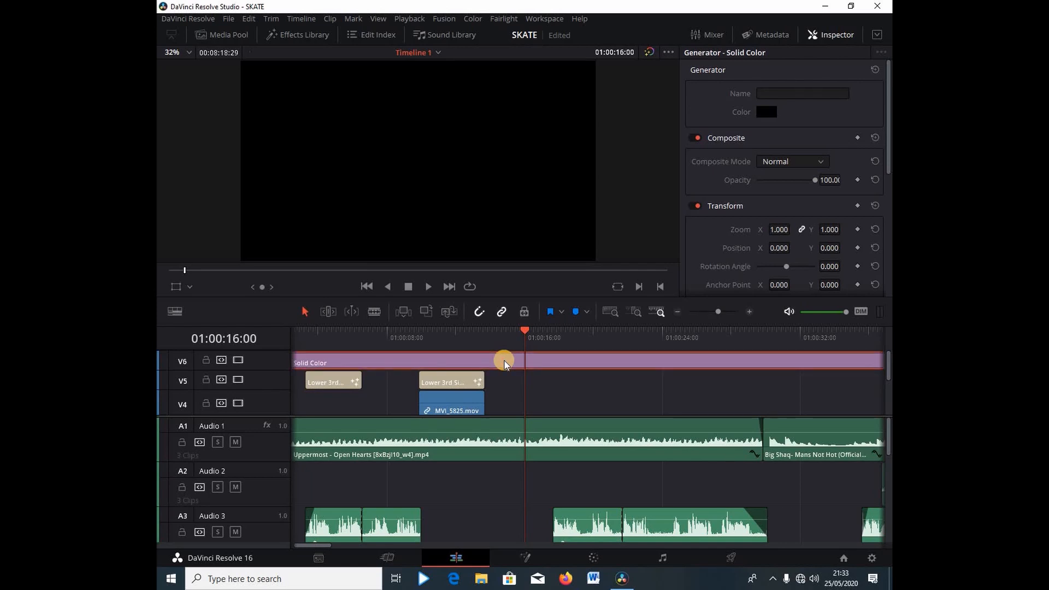
mouse_move(504, 363)
mouse_down()
mouse_move(501, 345)
mouse_move(511, 377)
mouse_up()
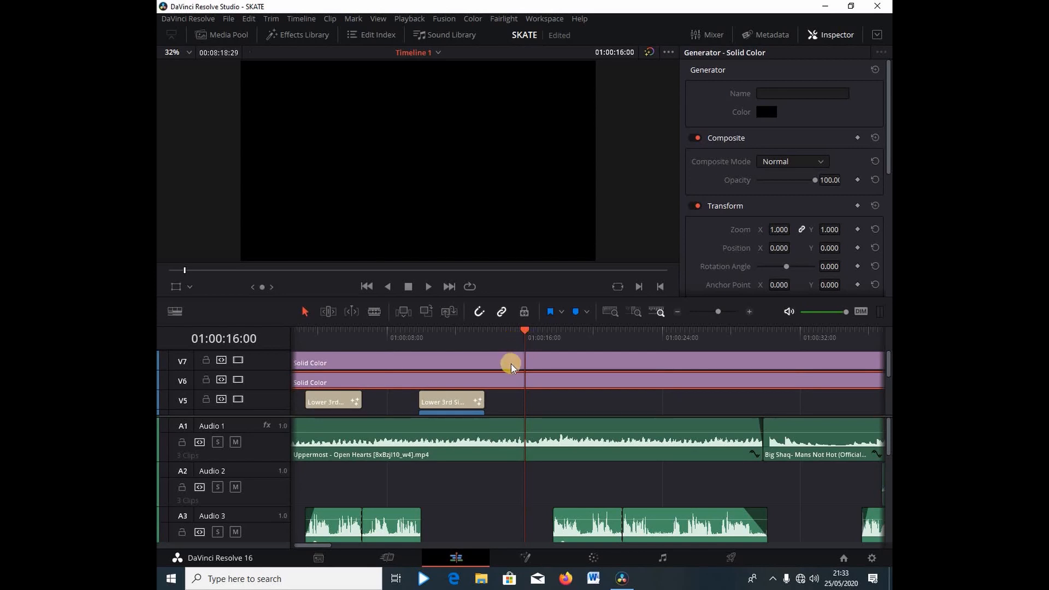
- Disable track V6 and set Crop Bottom of the V7 Solid Color clip to about 973 for the upper cinematic bar
click(511, 364)
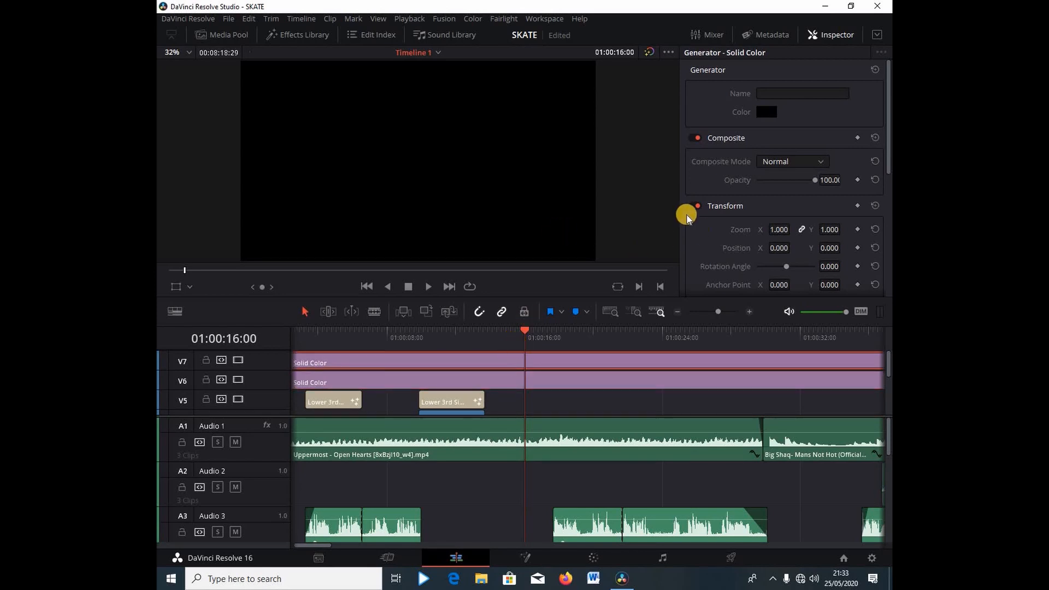
scroll(792, 227, down, 2)
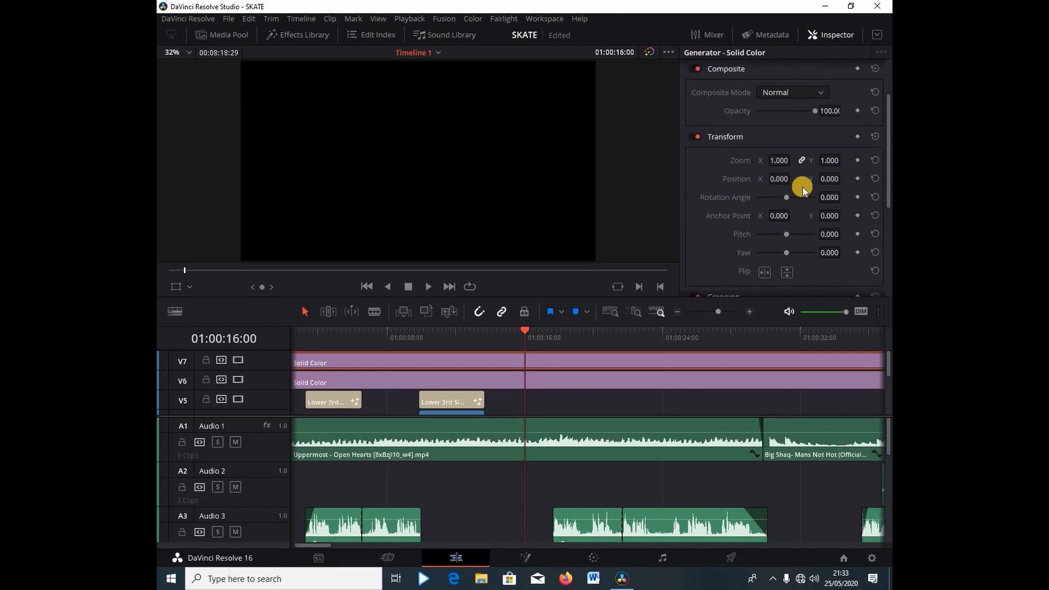
scroll(802, 190, down, 3)
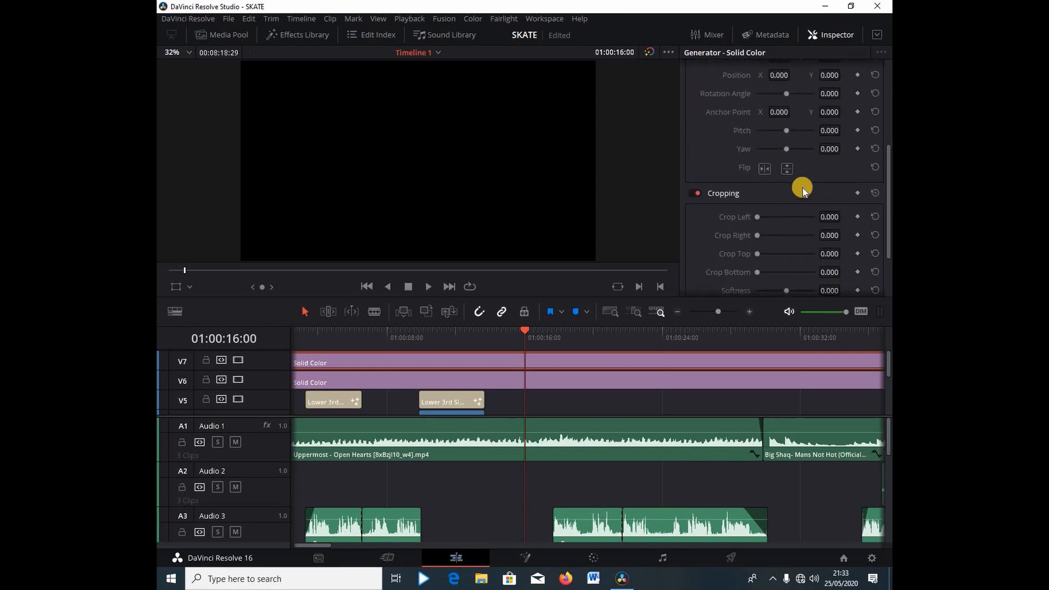
scroll(802, 189, down, 1)
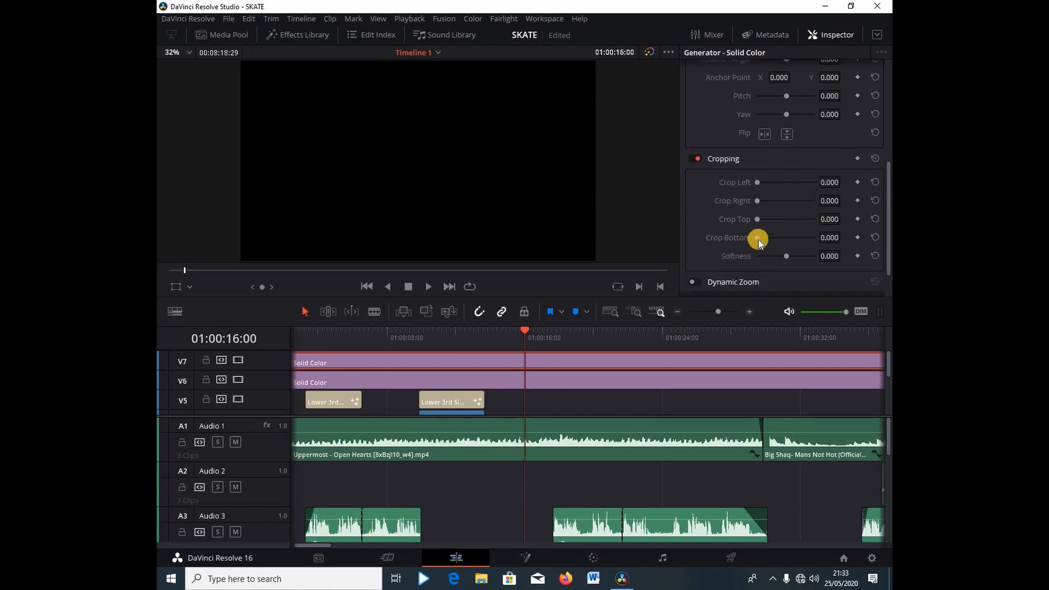
mouse_move(758, 241)
mouse_down()
mouse_move(814, 235)
mouse_move(749, 237)
mouse_up()
click(238, 379)
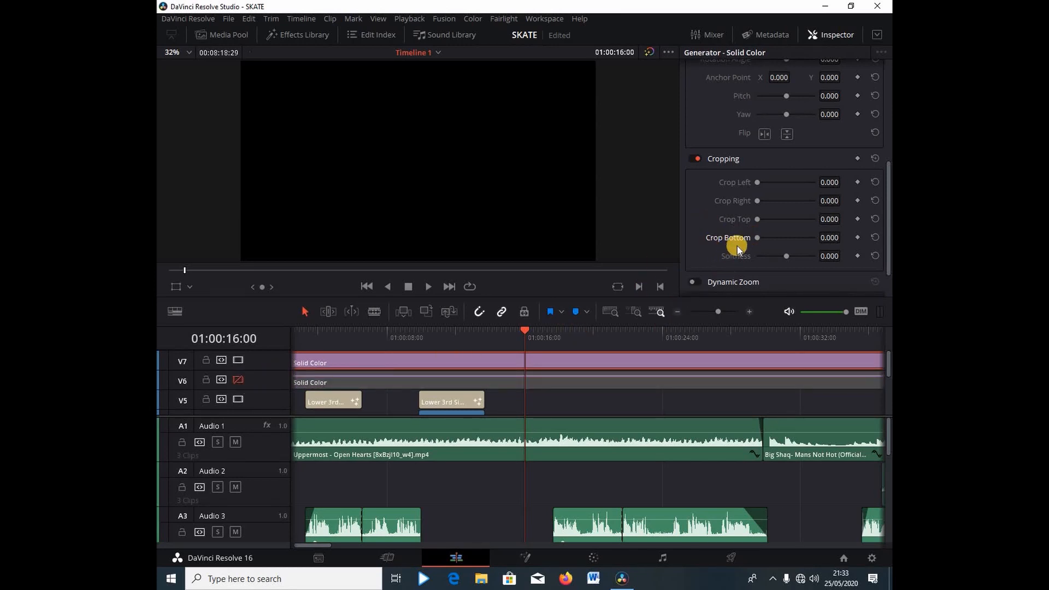
drag(757, 237, 805, 238)
drag(809, 238, 809, 239)
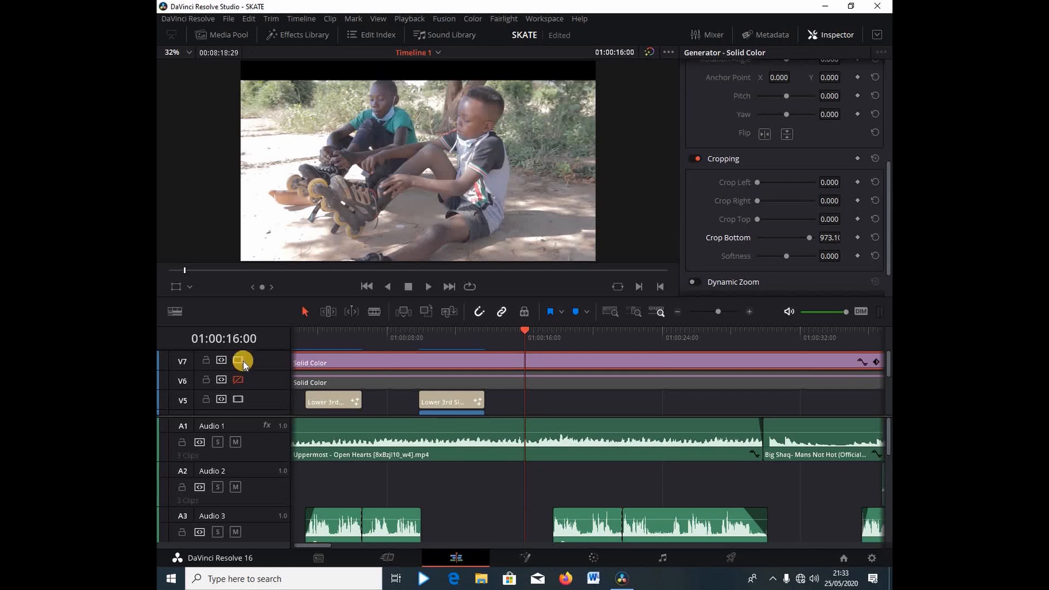
- Re-enable track V6 and set Crop Top of its Solid Color clip to about 930 for the lower cinematic bar
click(239, 379)
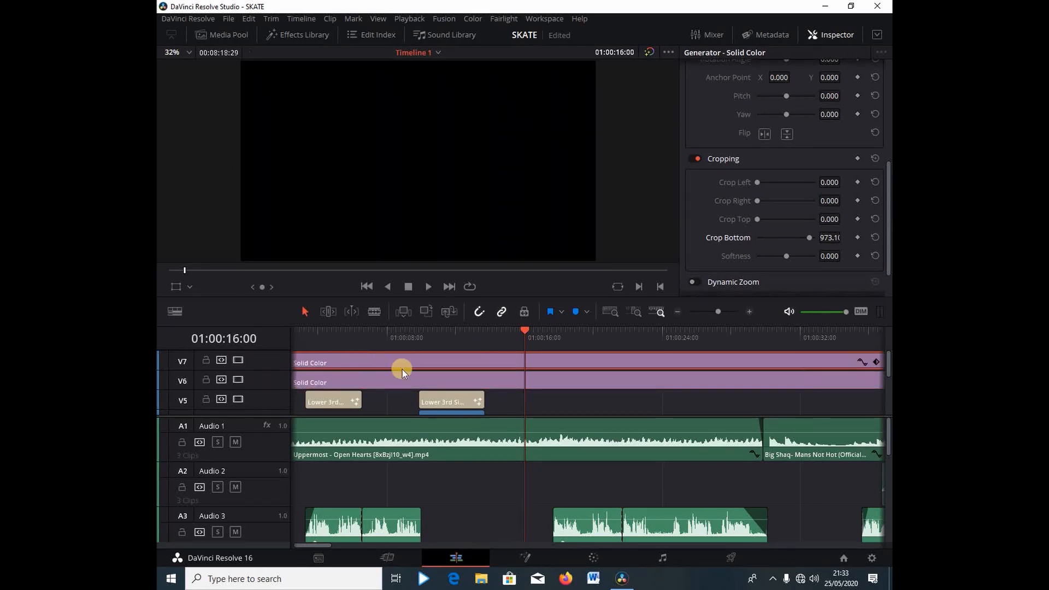
click(404, 382)
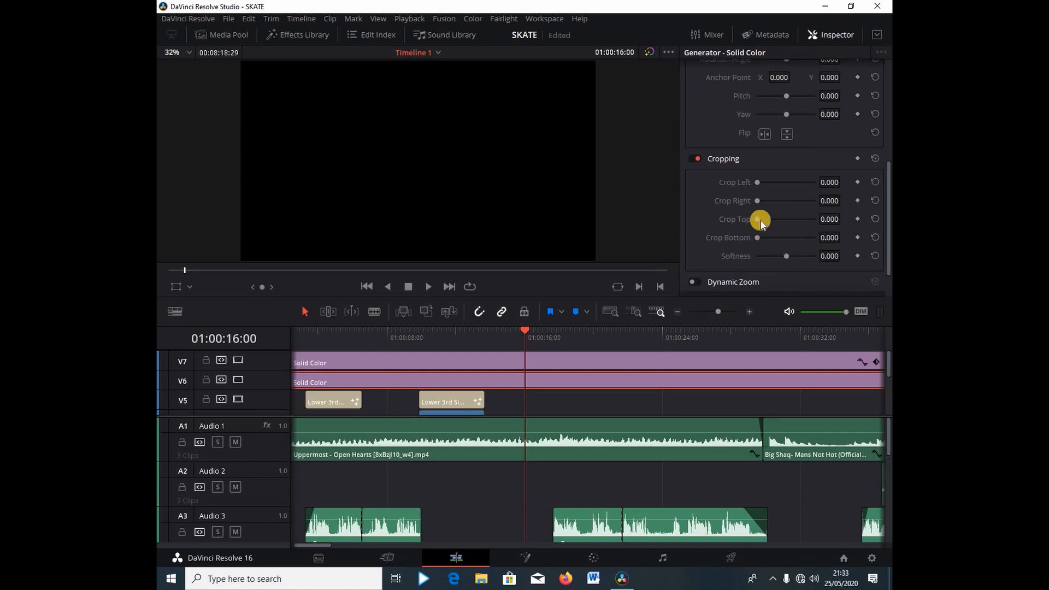
drag(759, 221, 807, 227)
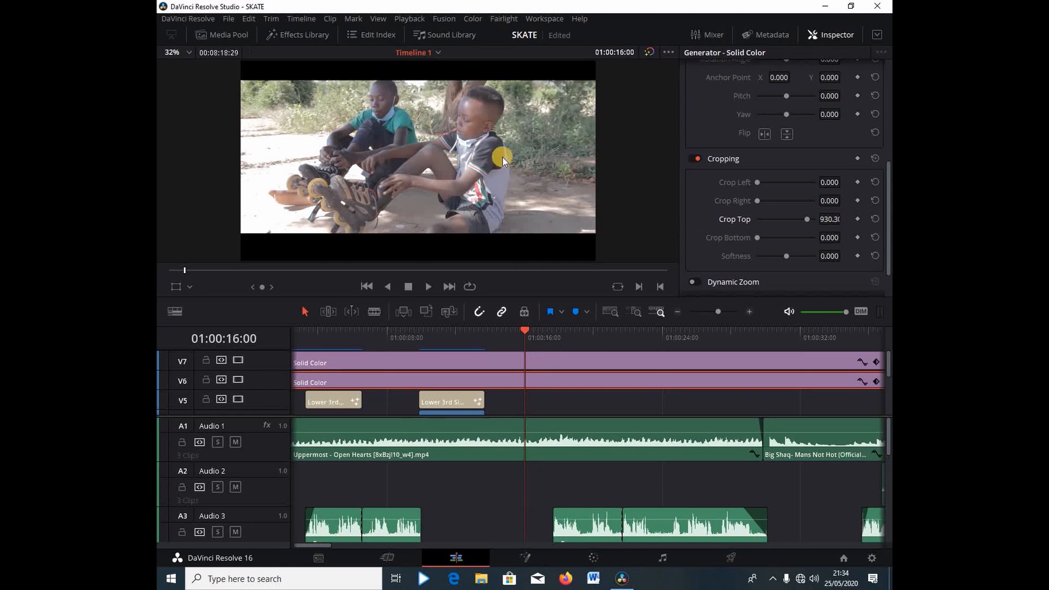
- Delete the Solid Color clips from V7 and V6, undoing the ripple deletion that shifts the other clips
click(577, 354)
key(Delete)
click(570, 378)
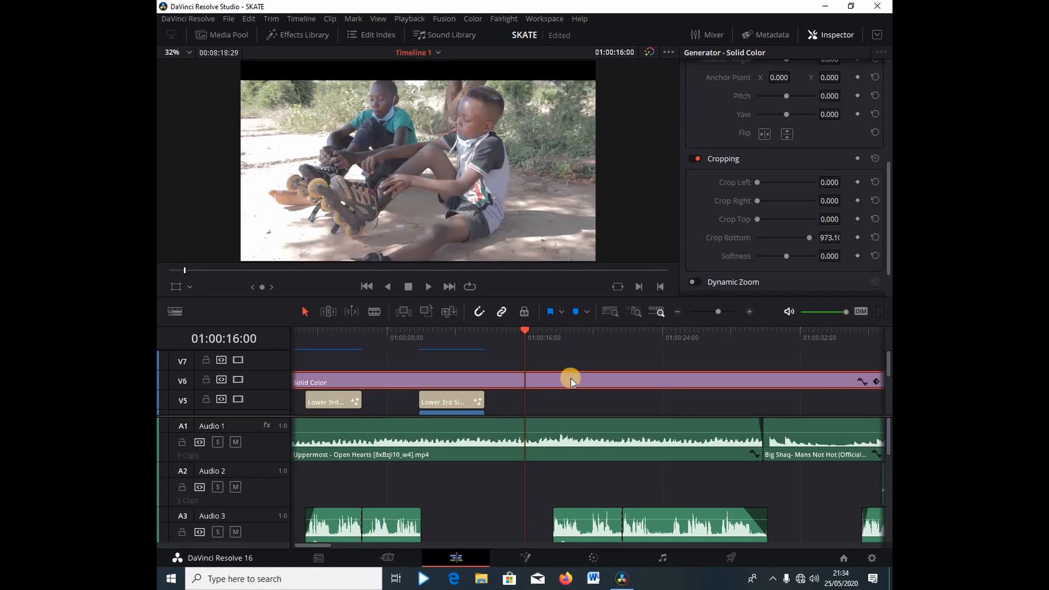
key(Delete)
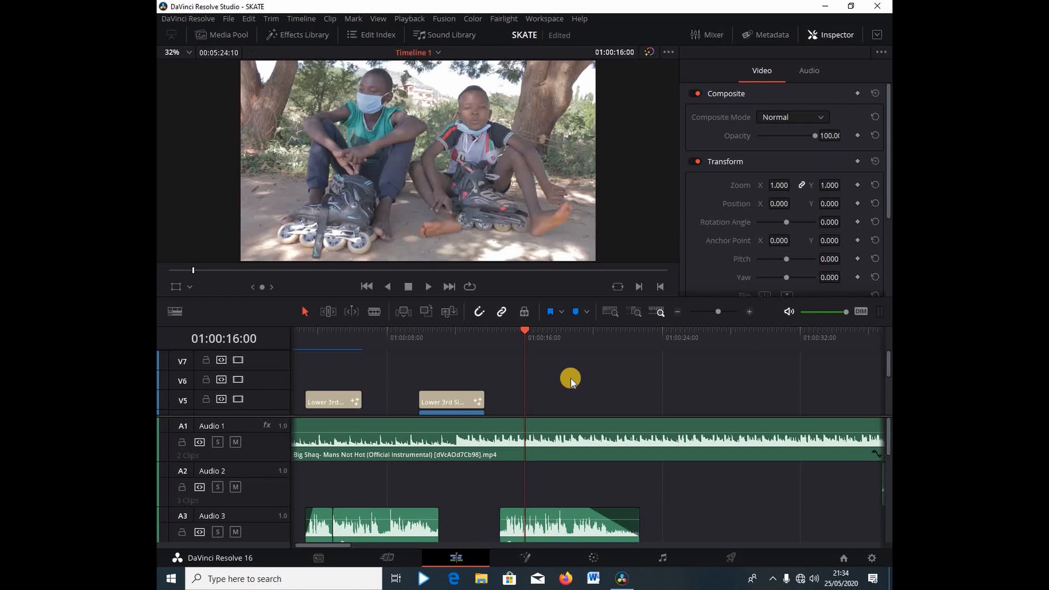
key(ctrl+z)
click(570, 380)
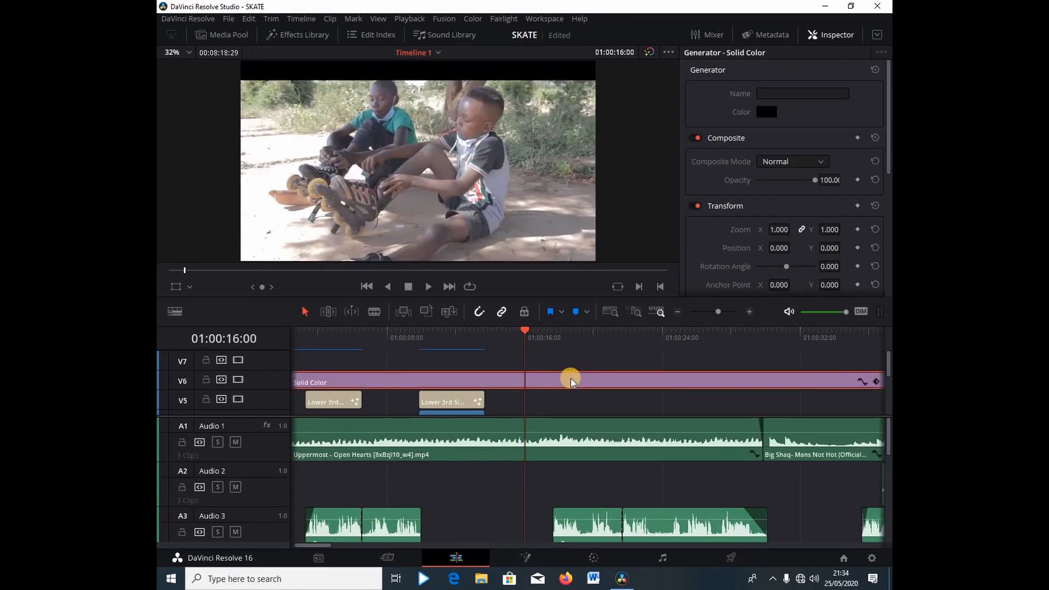
key(Delete)
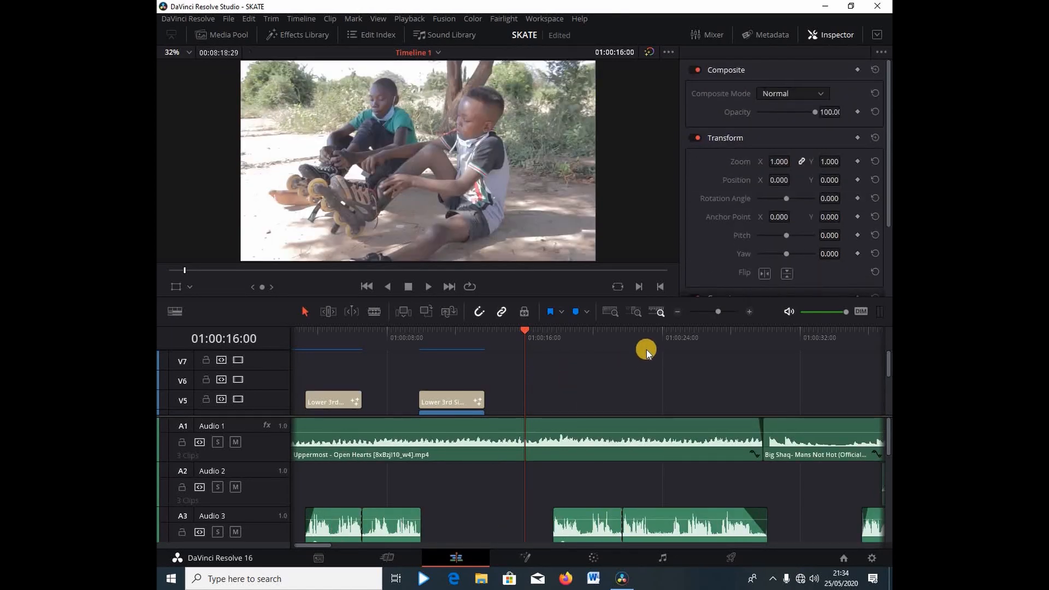
- Place the playhead near the start of the timeline at 01:00:01:21
click(675, 311)
click(675, 312)
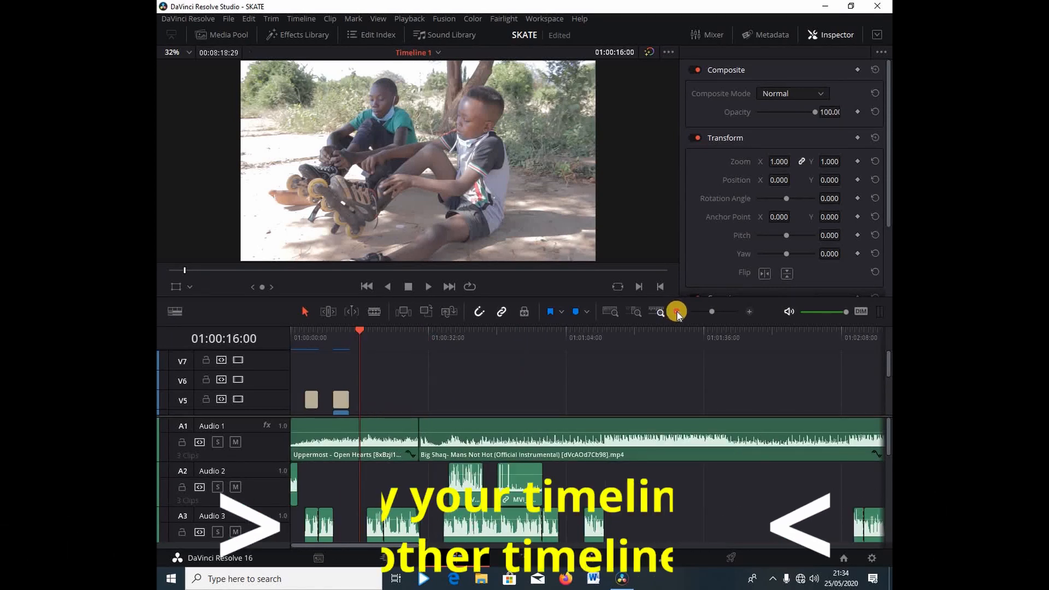
click(677, 312)
click(677, 312)
click(676, 312)
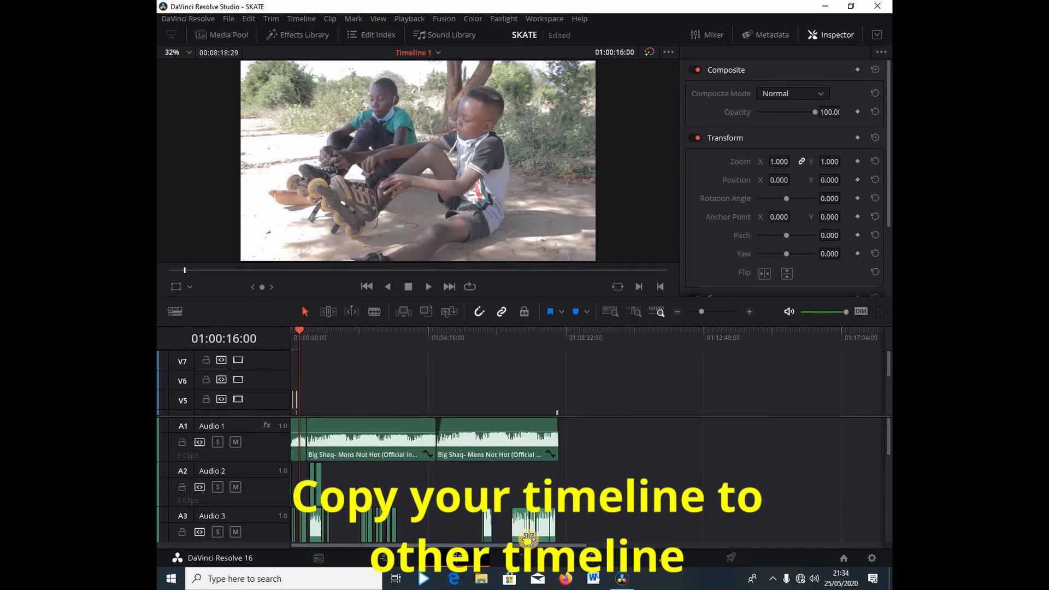
click(292, 341)
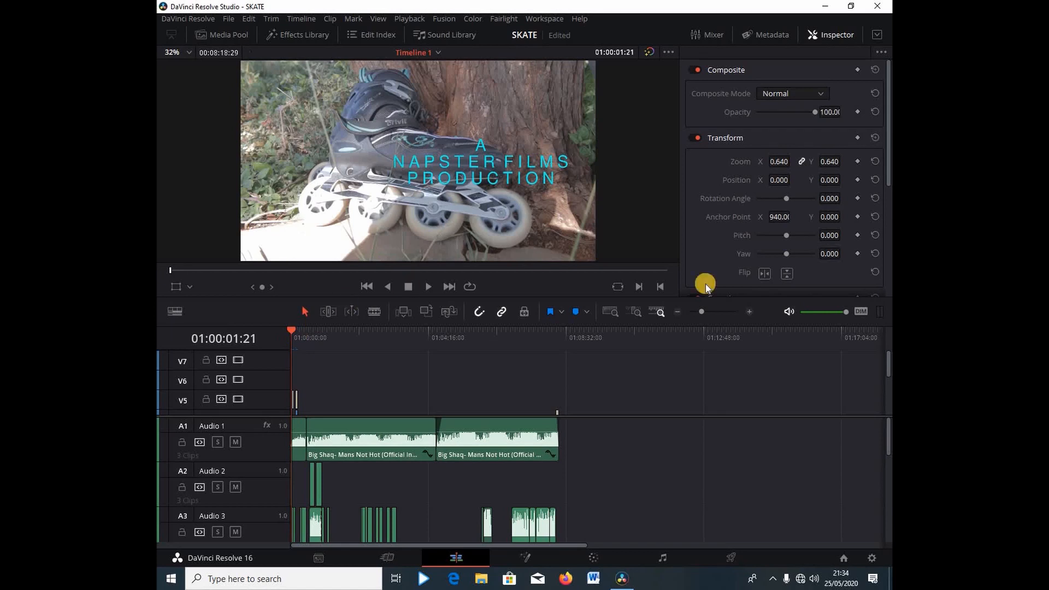
click(750, 311)
click(749, 311)
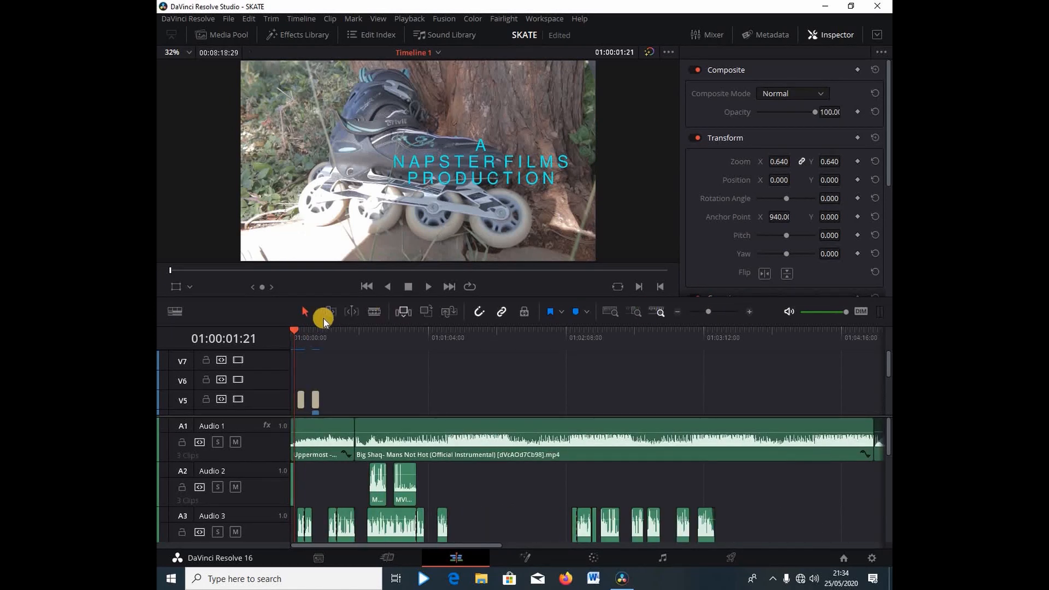
- Move the playhead to the start of the timeline, then select and copy all of its clips
key(Home)
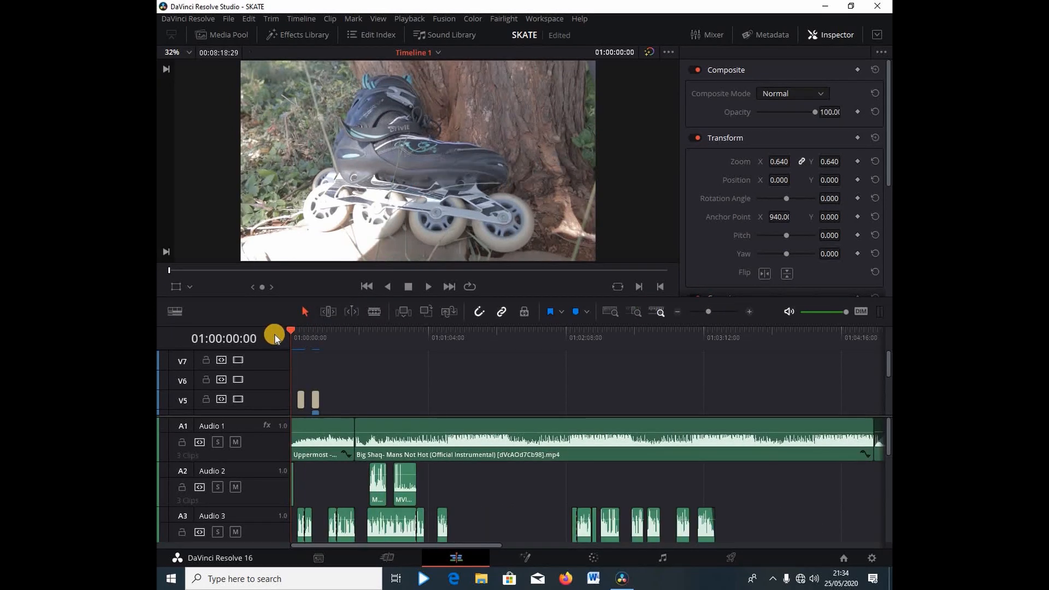
key(ctrl+a)
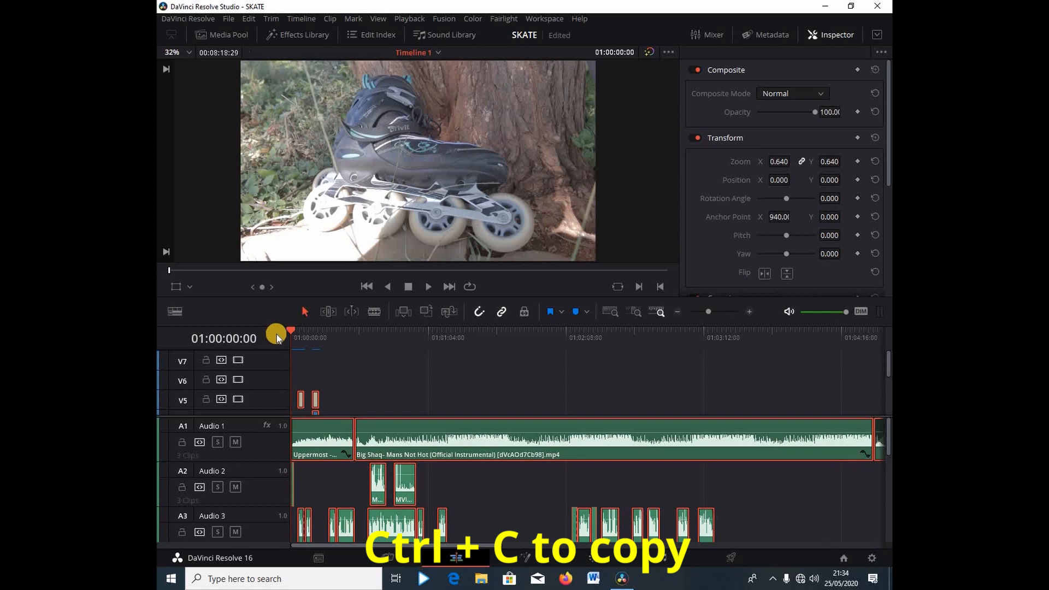
- Create a new project named hfyjrsu7r from the project manager
click(843, 558)
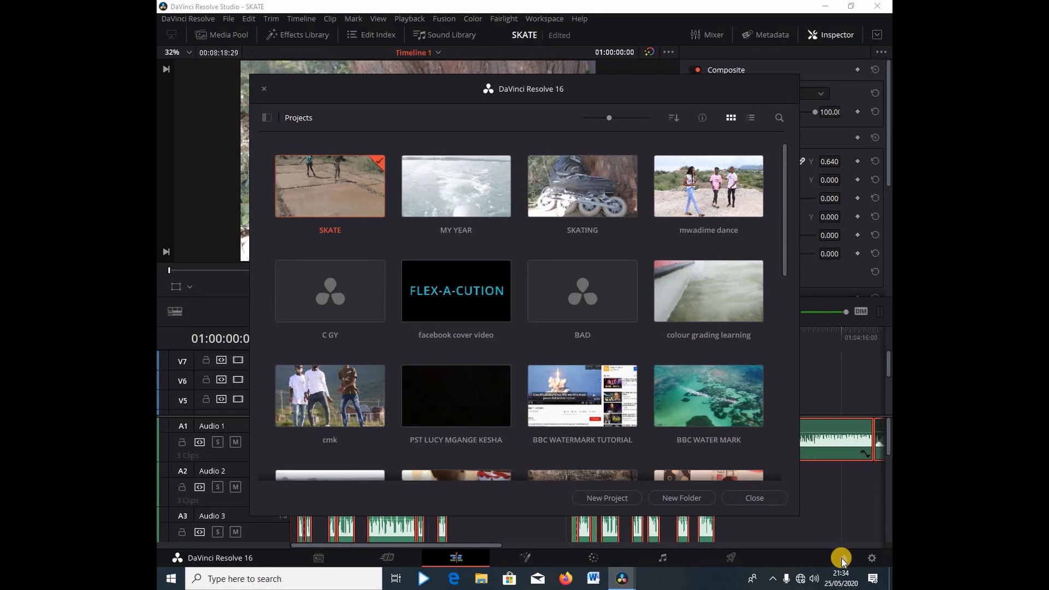
click(599, 499)
click(625, 327)
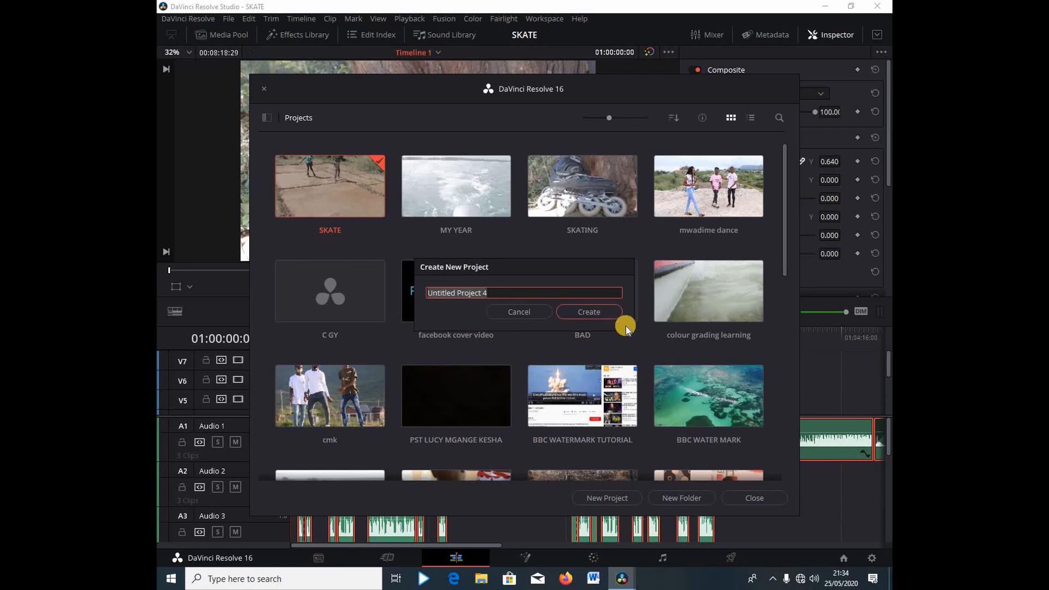
text(hfyjrsu7r)
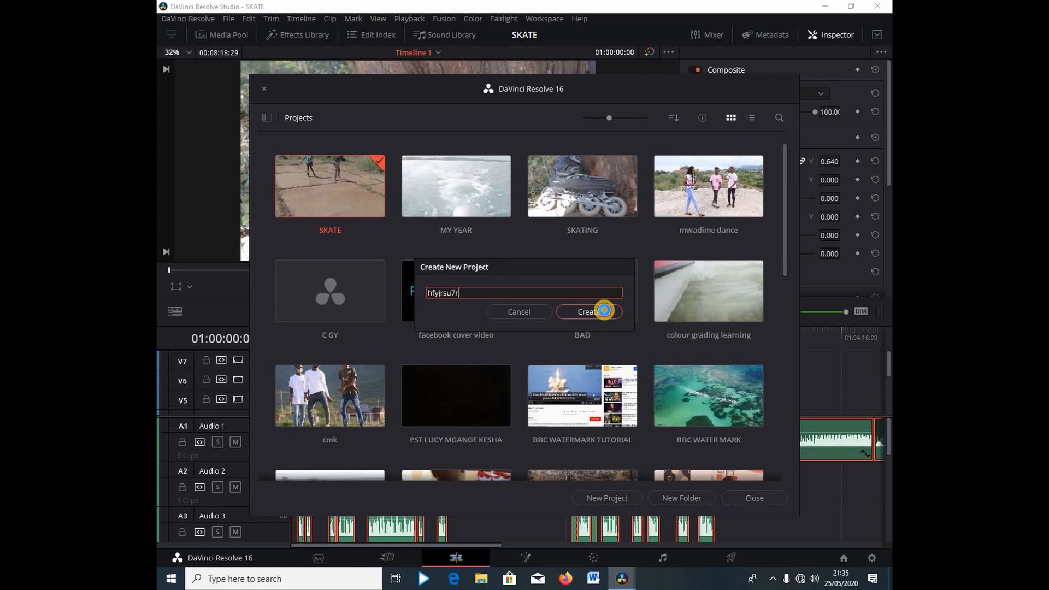
click(604, 310)
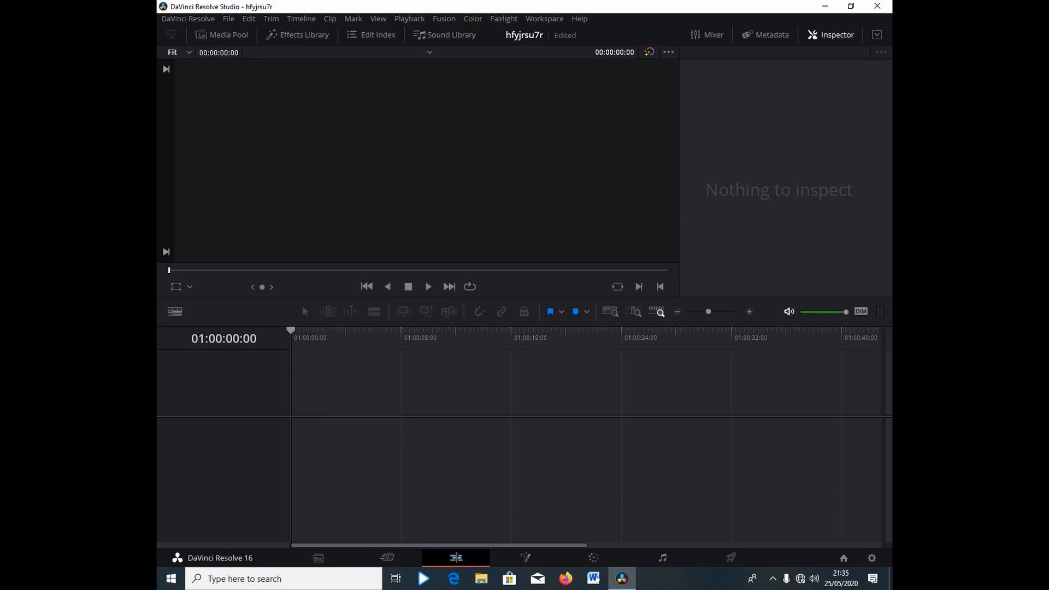
- Add the mwadime video from the Videos folder to the empty timeline
key(super+e)
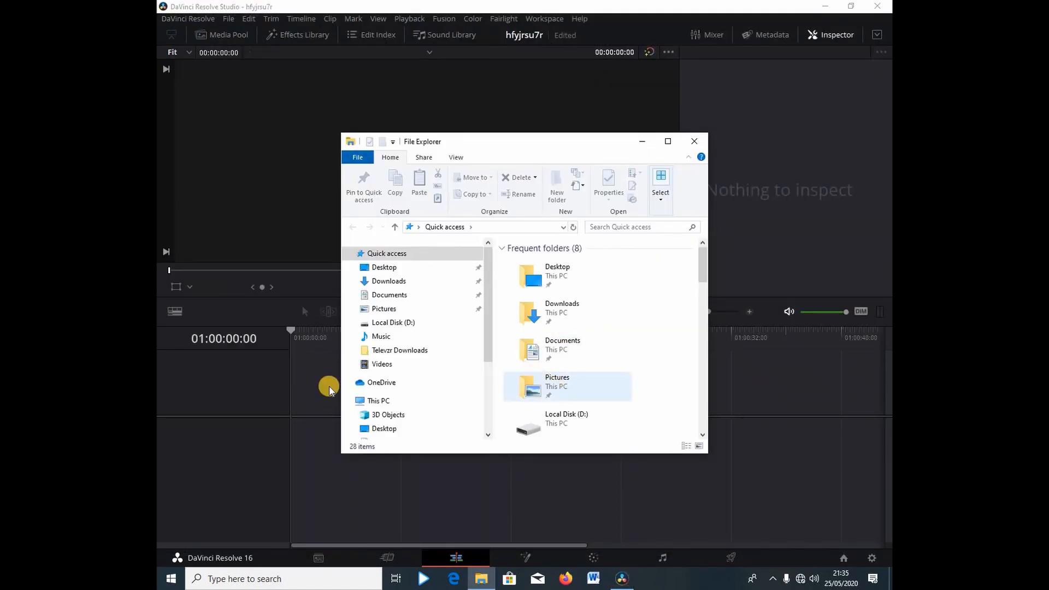
click(382, 365)
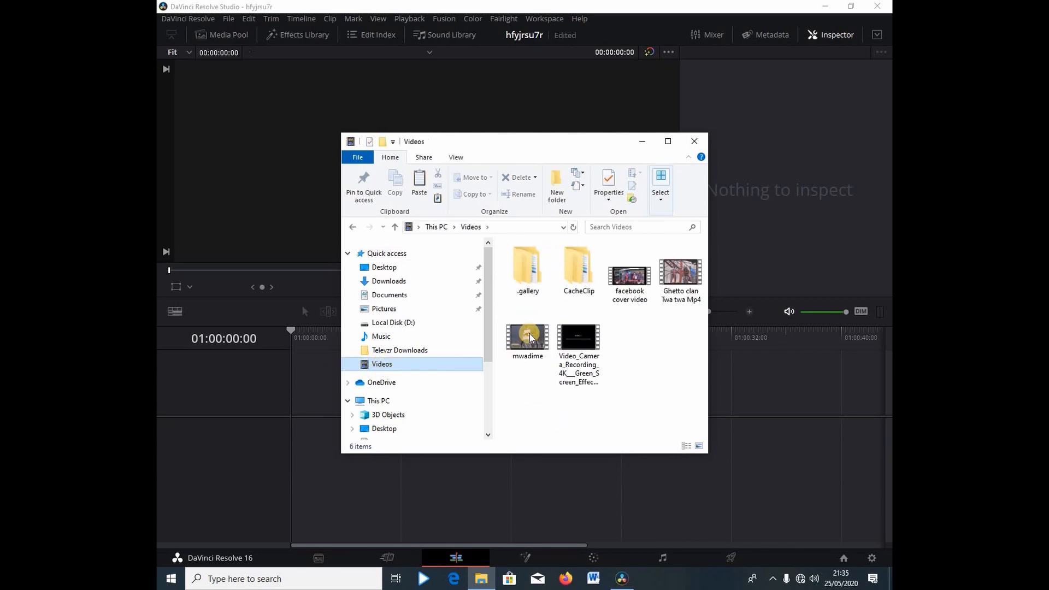
drag(527, 338, 301, 424)
drag(568, 451, 541, 442)
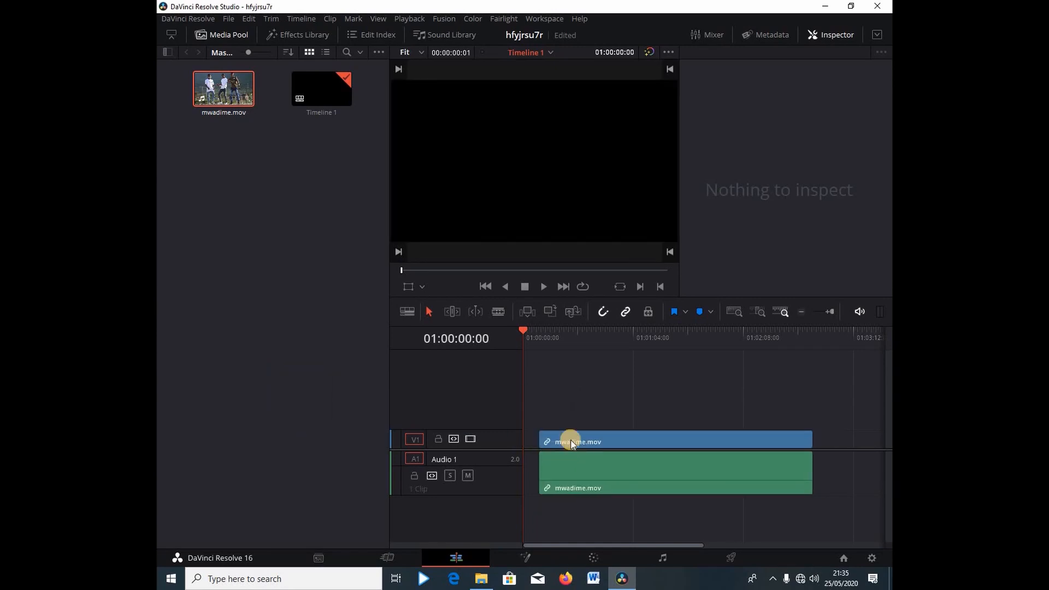
- Delete the mwadime.mov clip from the timeline and paste the copied SKATE clips in its place
click(625, 463)
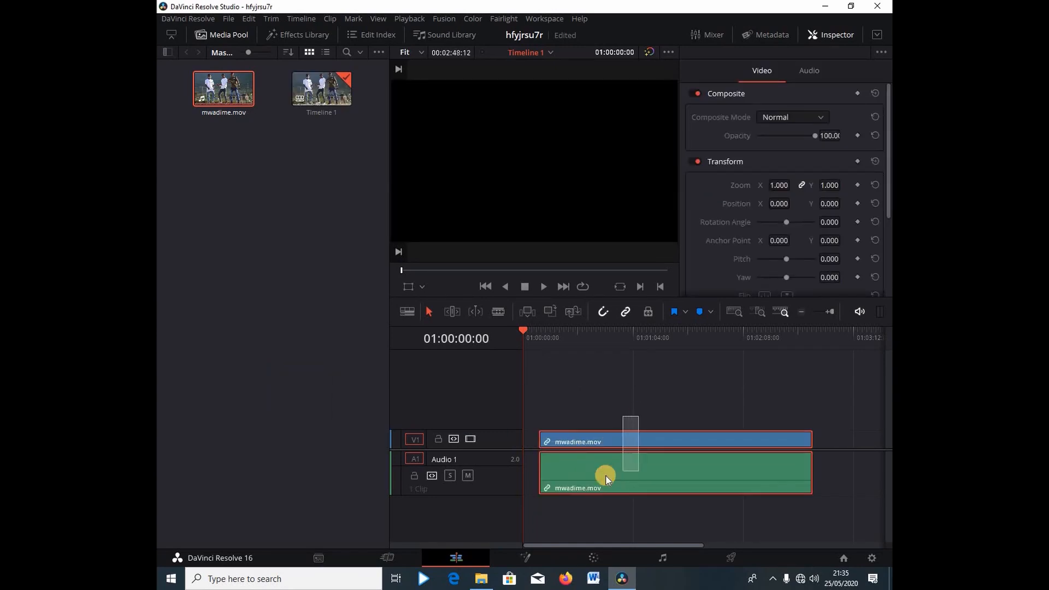
key(Delete)
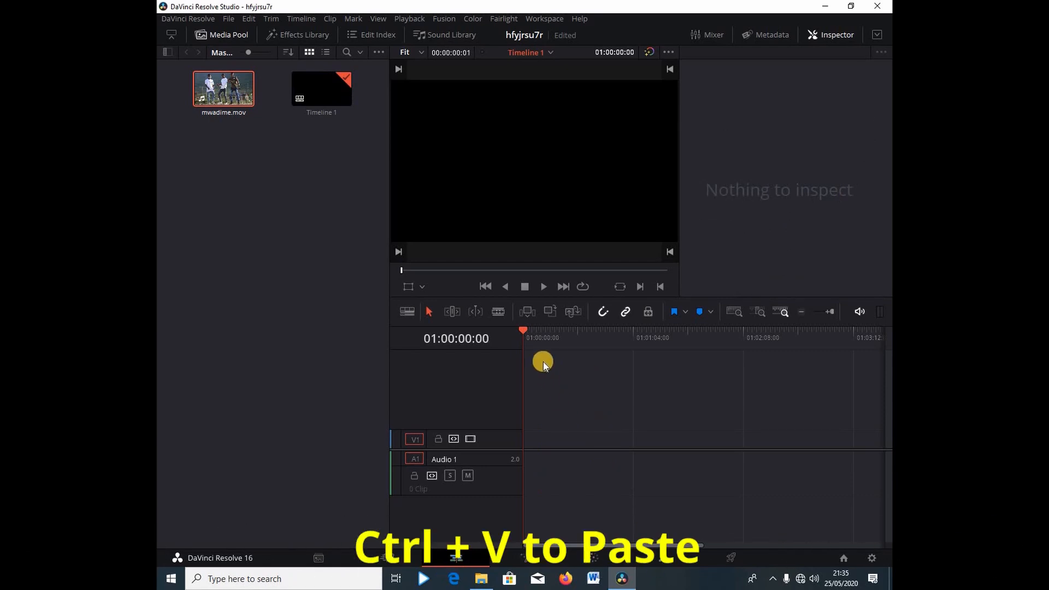
key(ctrl+v)
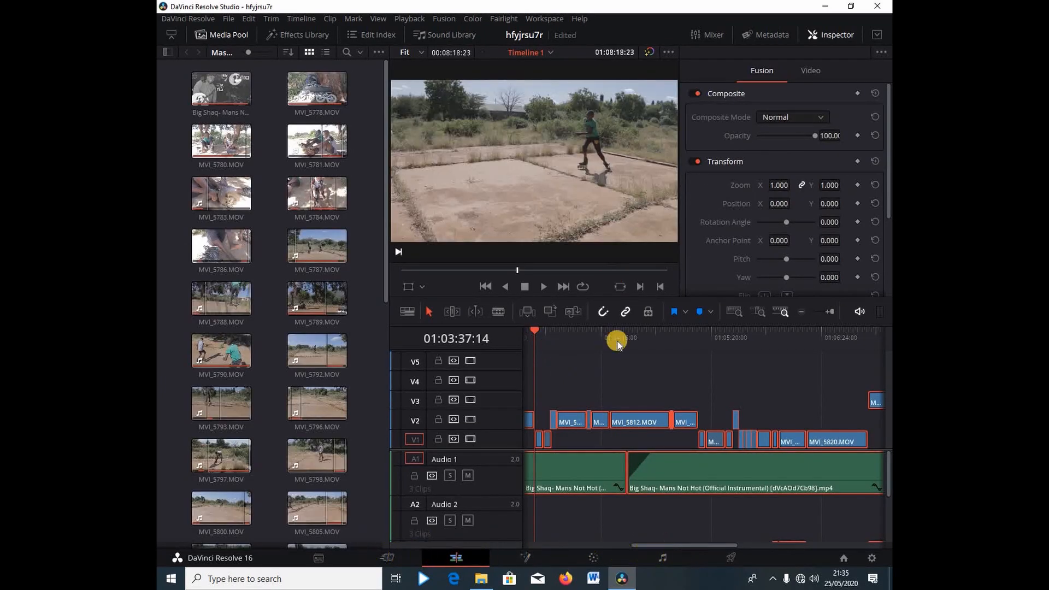
drag(695, 545, 556, 539)
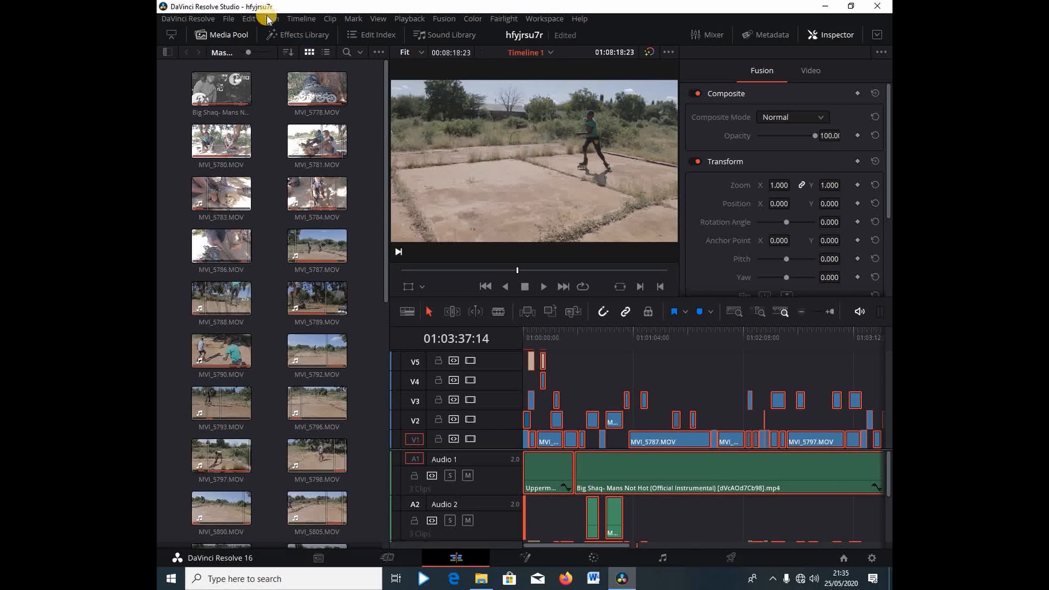
click(218, 34)
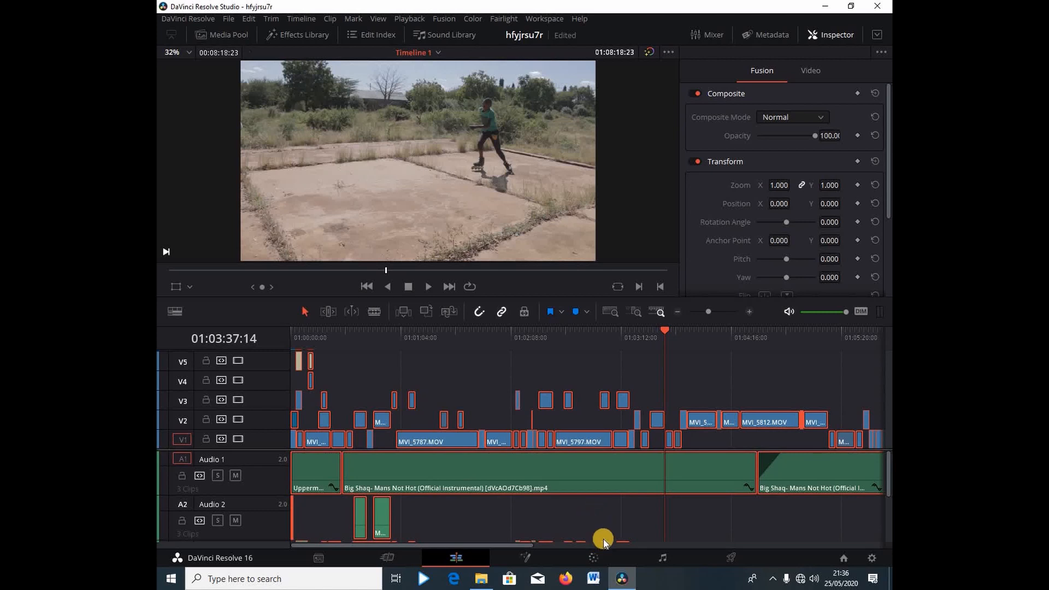
click(853, 341)
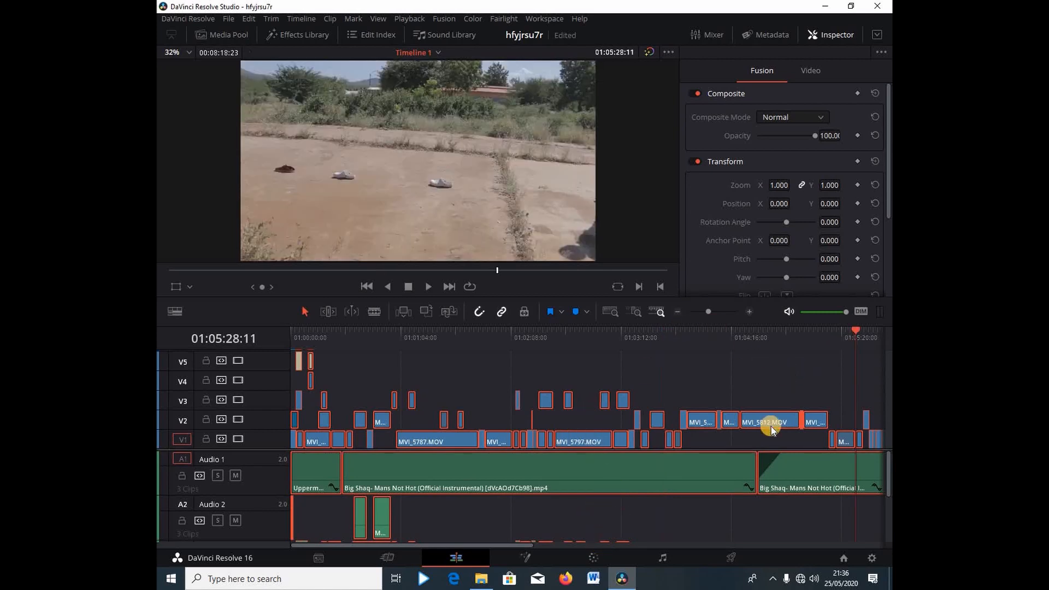
- Reopen the SKATE project without saving the hfyjrsu7r project
click(841, 558)
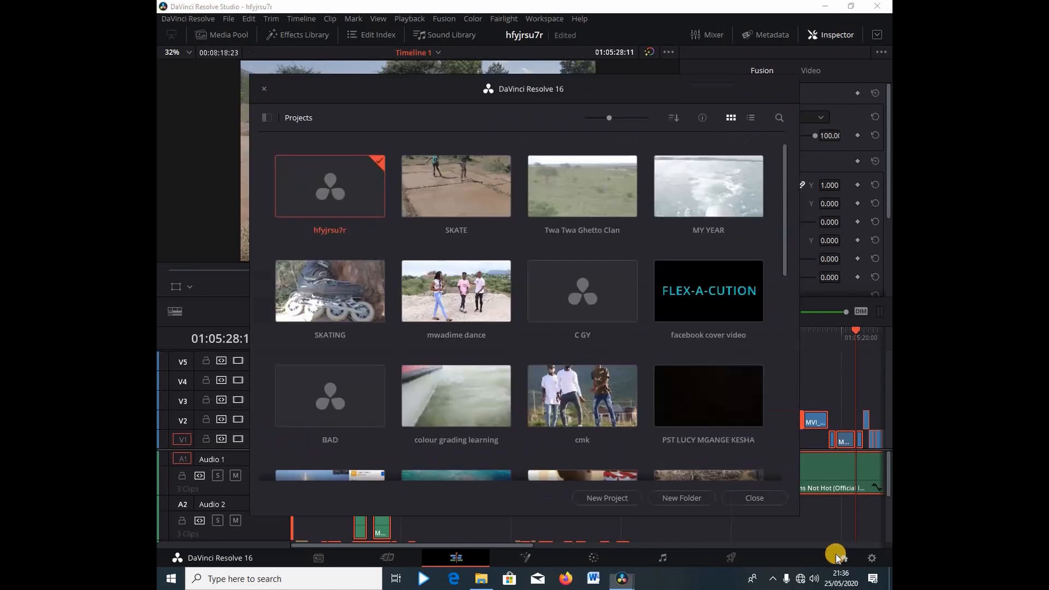
double_click(457, 198)
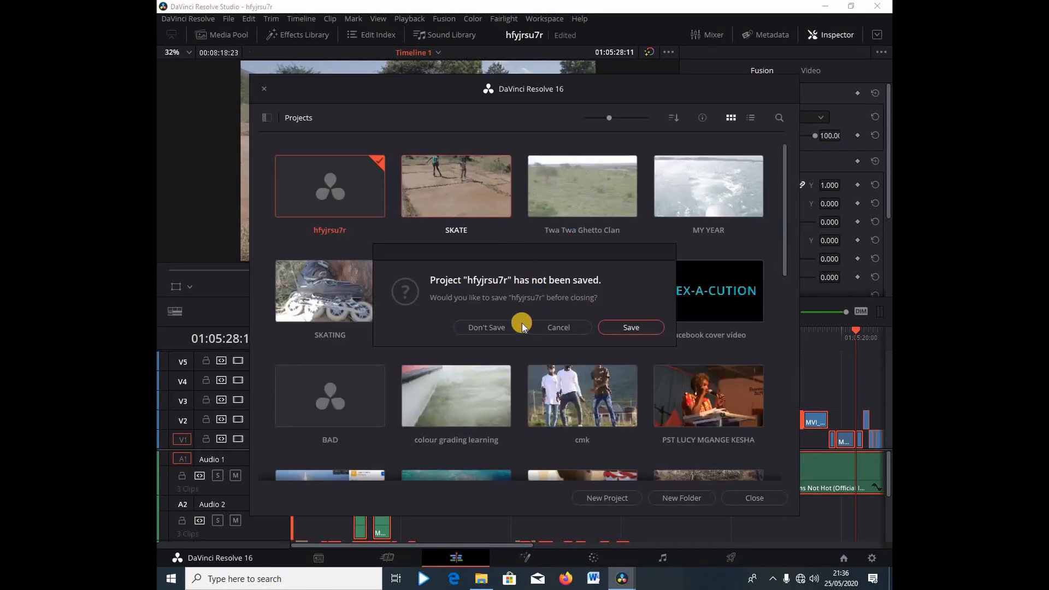
click(494, 326)
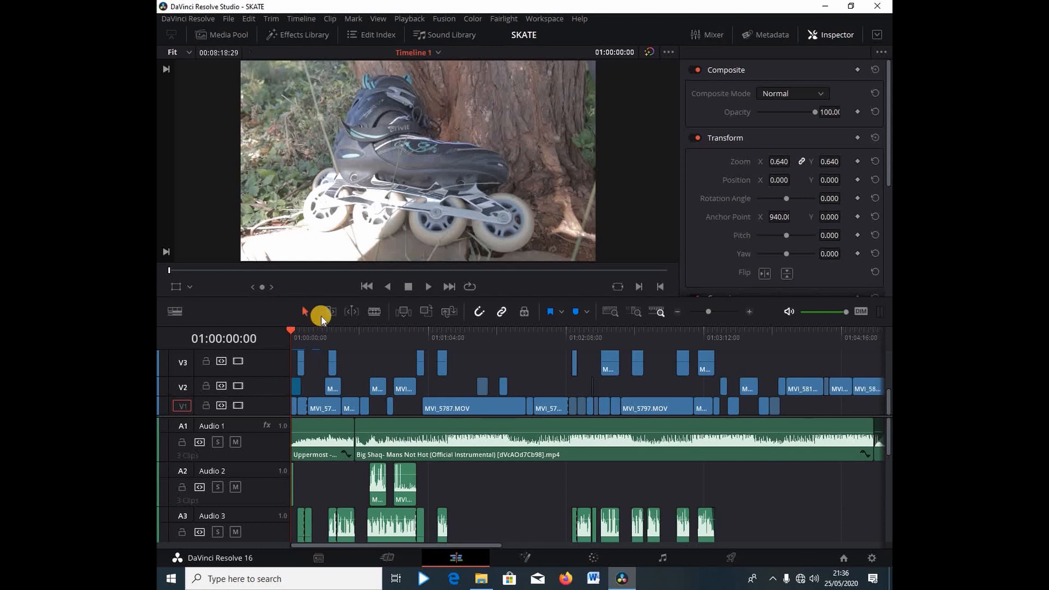
- Split MVI_5787.MOV and the longer clip after it on V1 with the Blade tool, and undo both splits
click(379, 314)
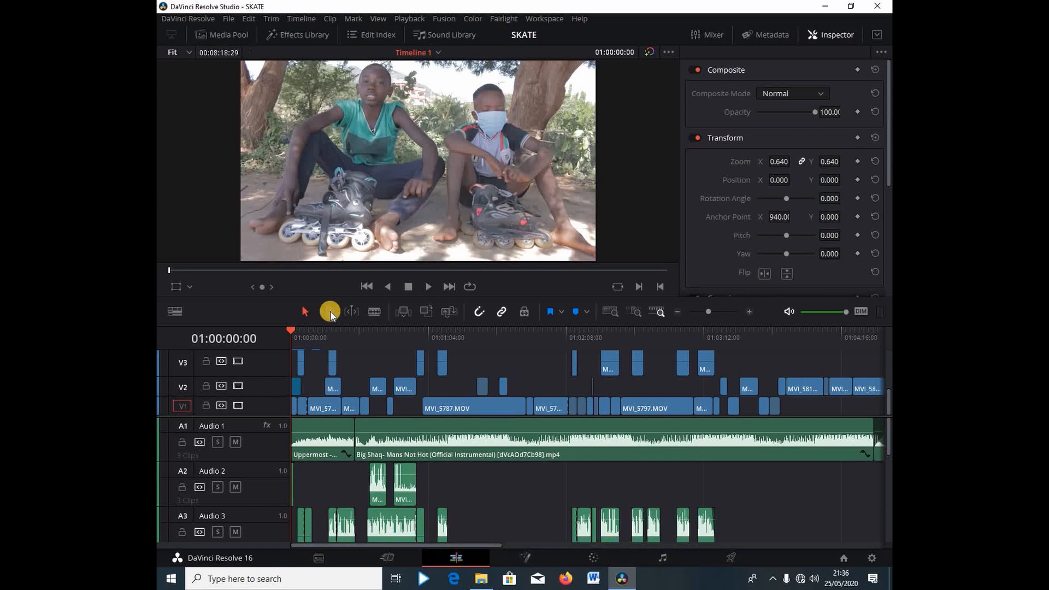
click(307, 315)
click(379, 312)
key(b)
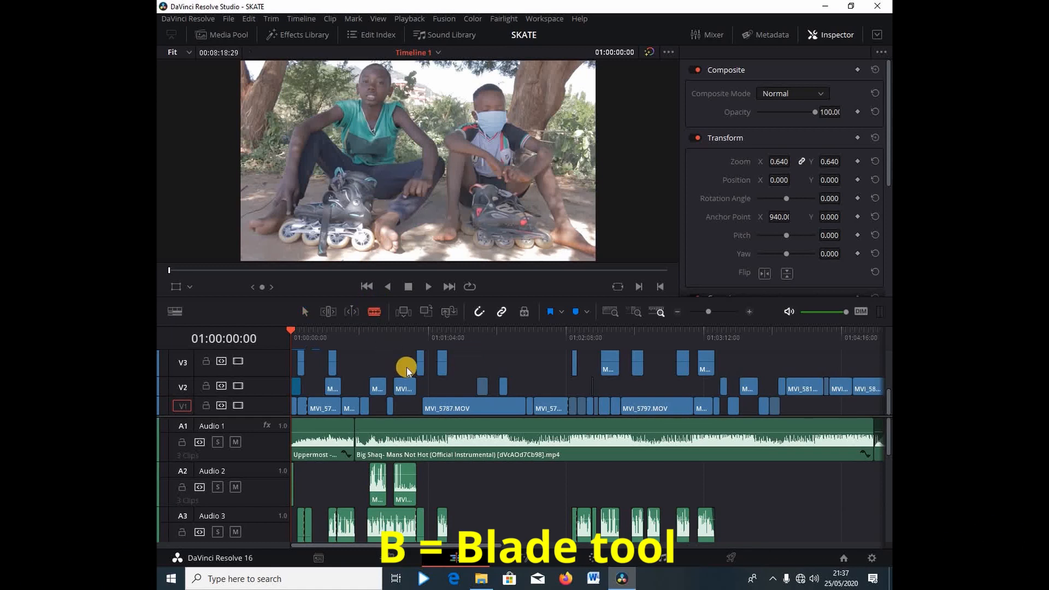
click(507, 403)
click(545, 403)
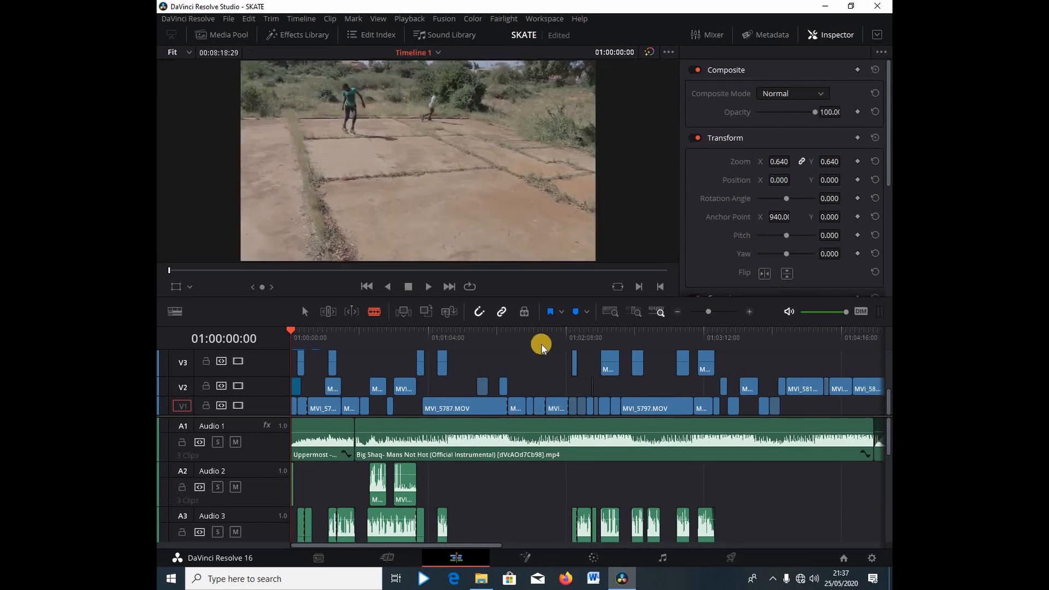
key(ctrl+z)
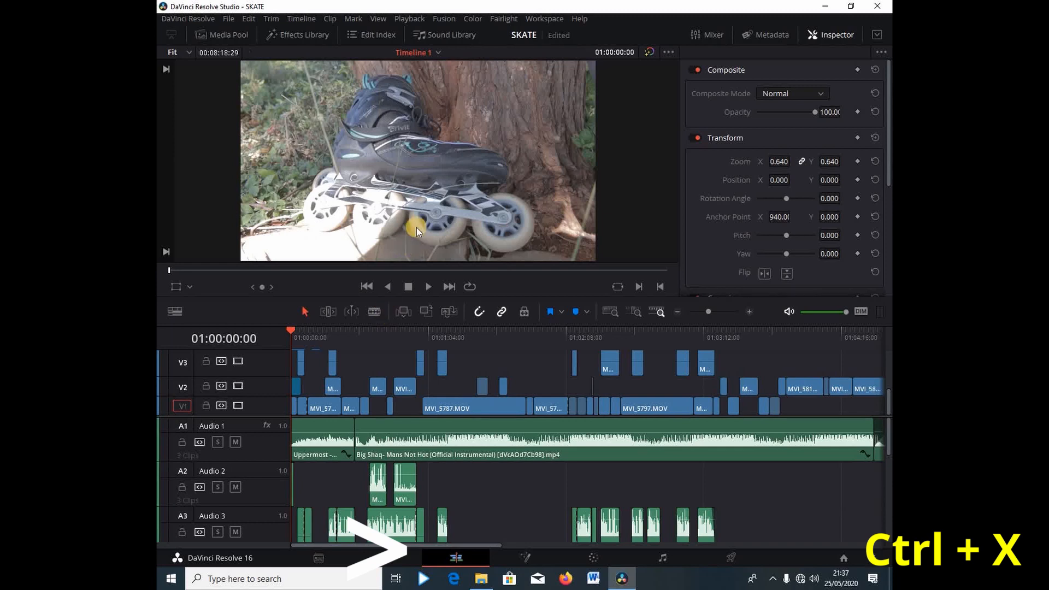
- Place the playhead at 01:03:55:06, cut the clip under it from V2 and undo the cut
click(797, 337)
click(810, 388)
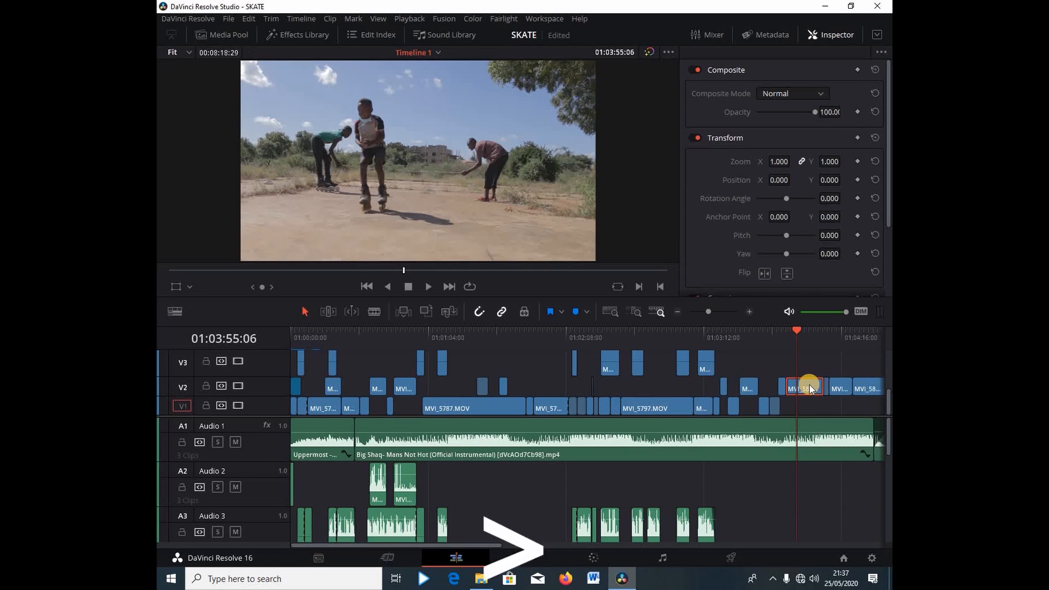
key(ctrl+x)
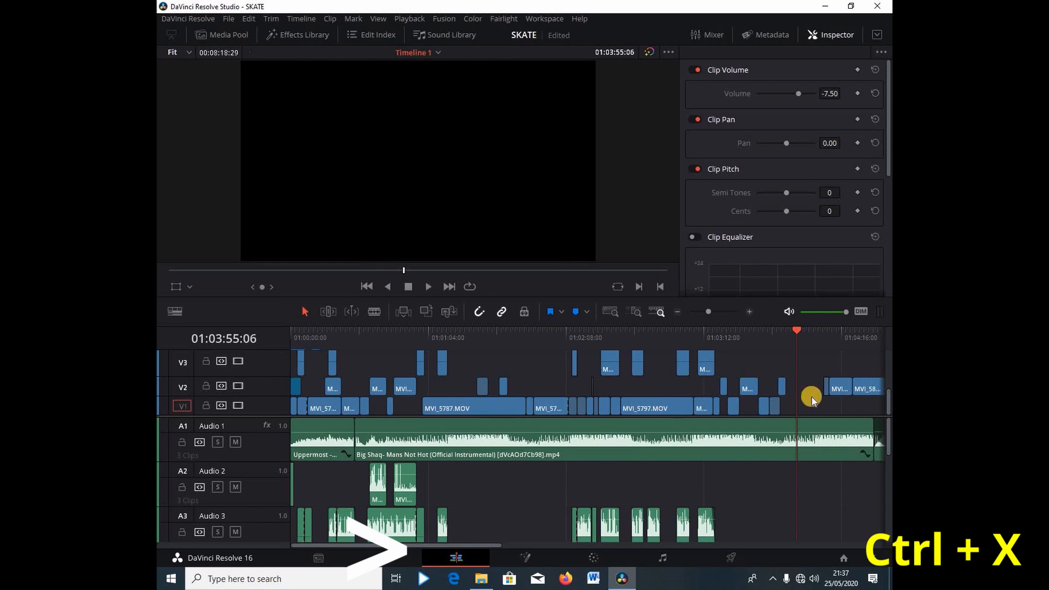
key(ctrl+v)
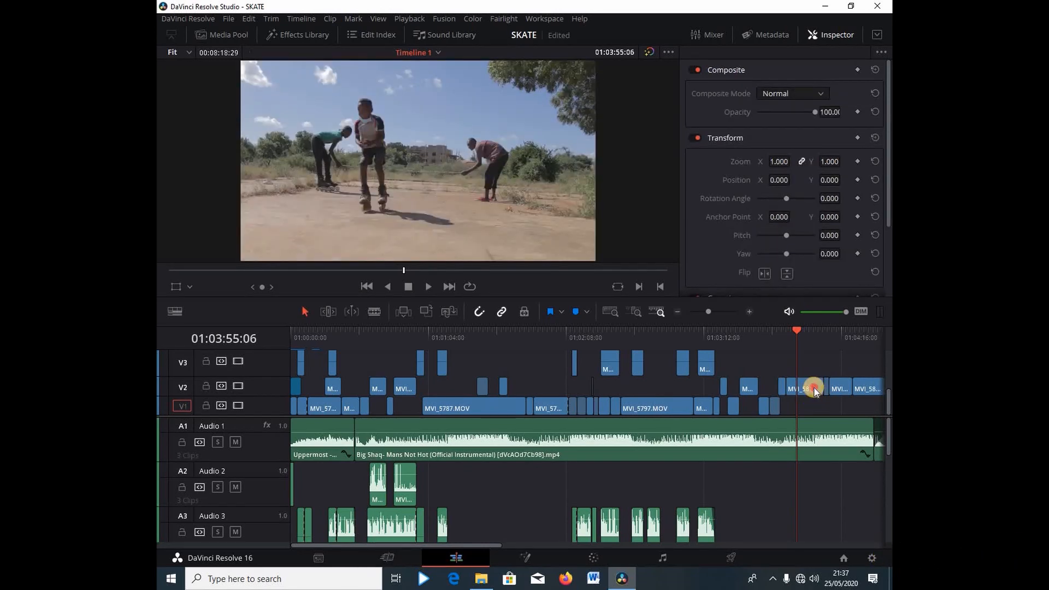
- Select the MVI_5811.MOV clip at the playhead on V2 and hide the Inspector
click(814, 390)
click(836, 35)
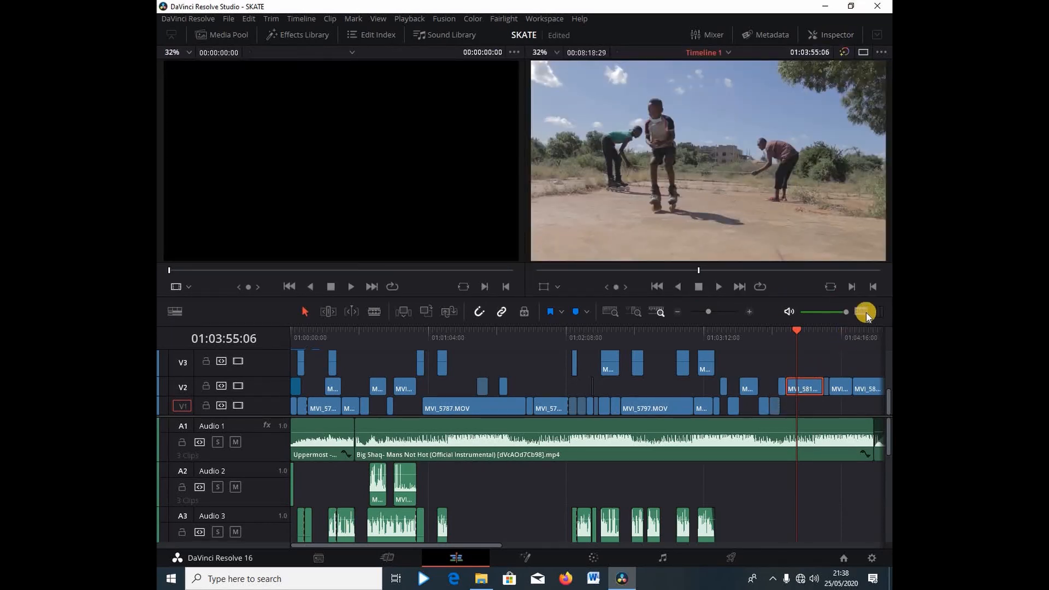
click(748, 311)
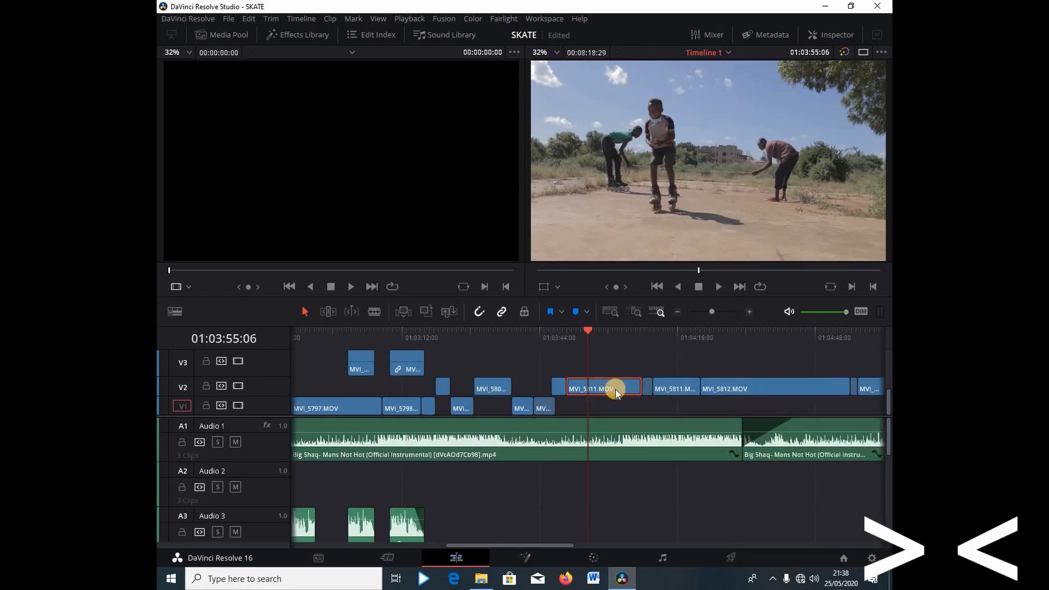
- Remove the MVI_5811.MOV clip at the playhead from V2 while keeping the gap, undoing each removal
key(ctrl+x)
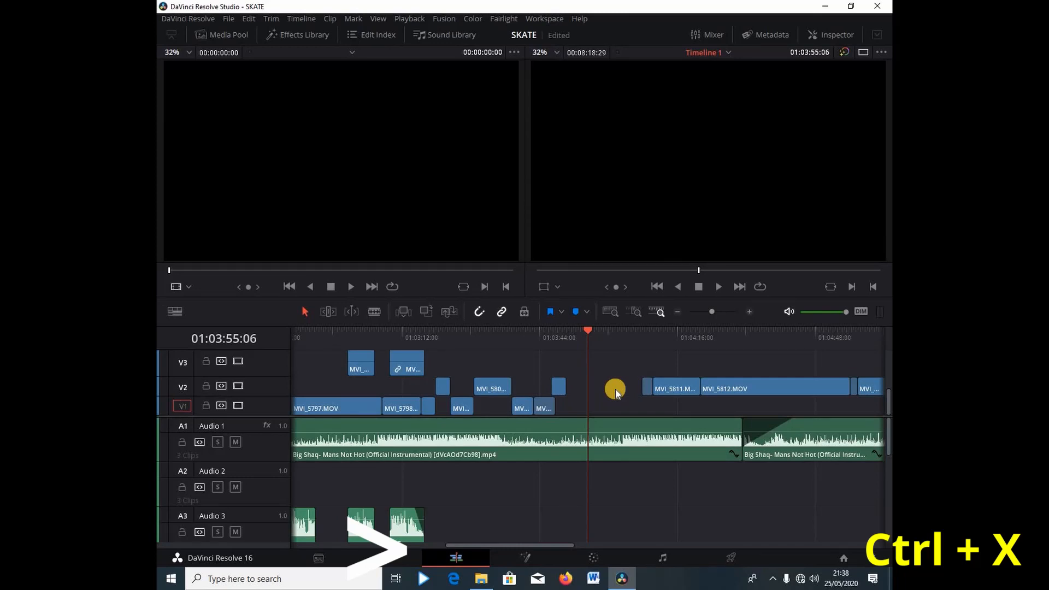
key(ctrl+z)
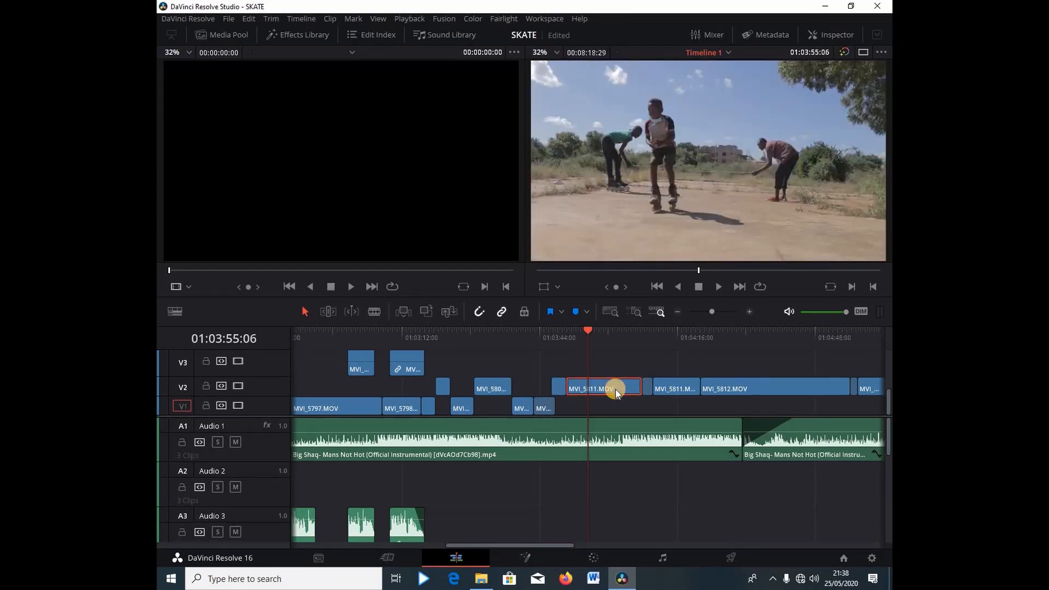
key(BackSpace)
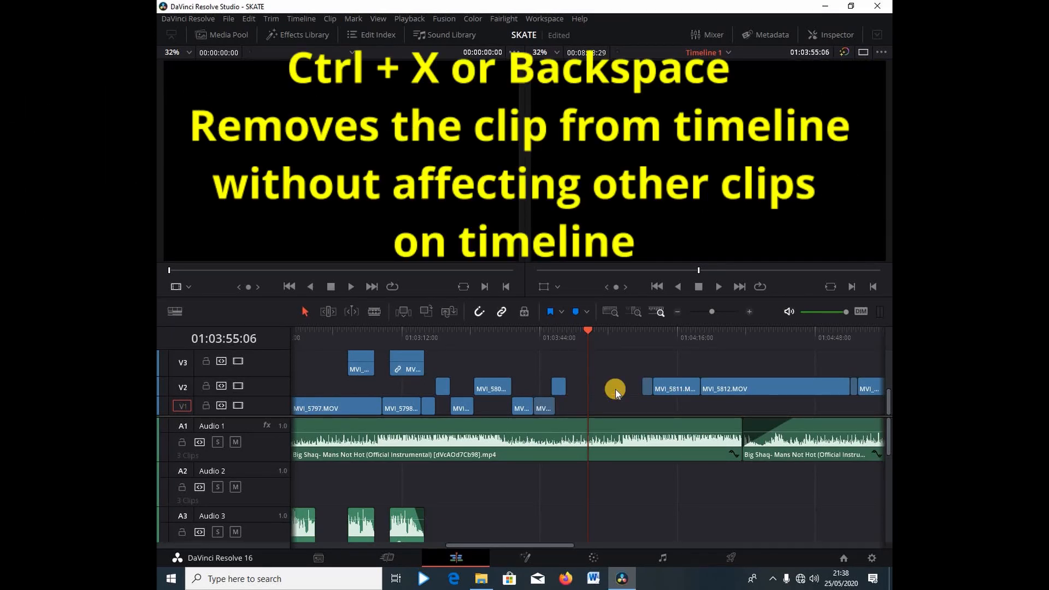
key(ctrl+z)
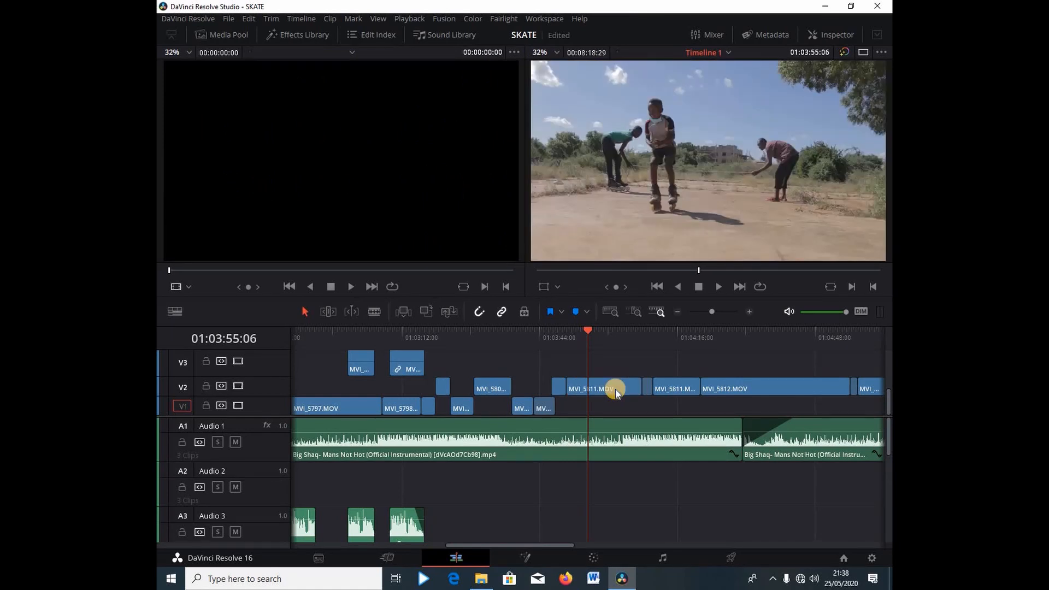
key(BackSpace)
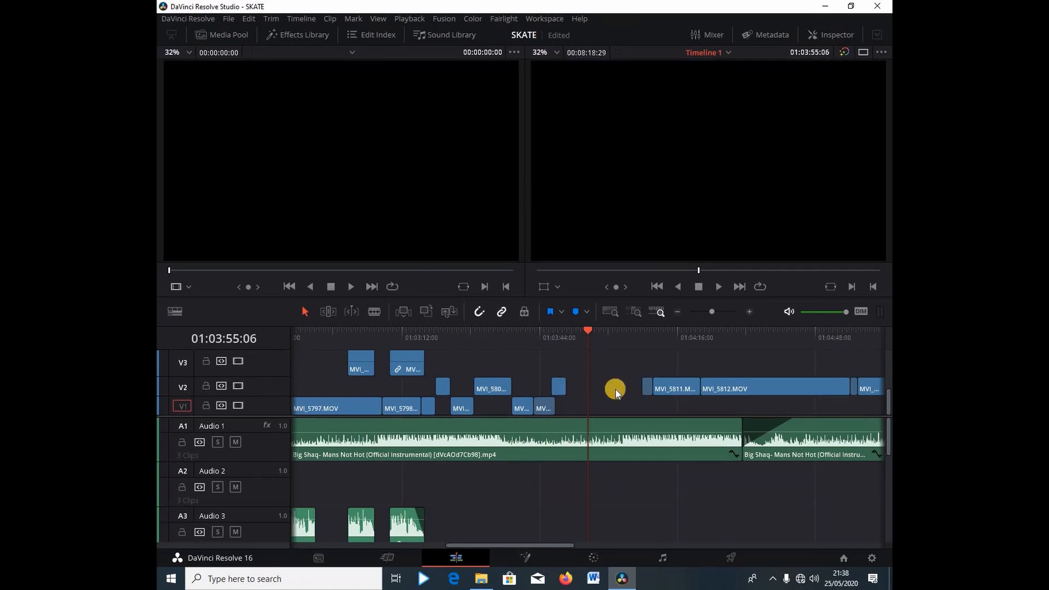
key(ctrl+z)
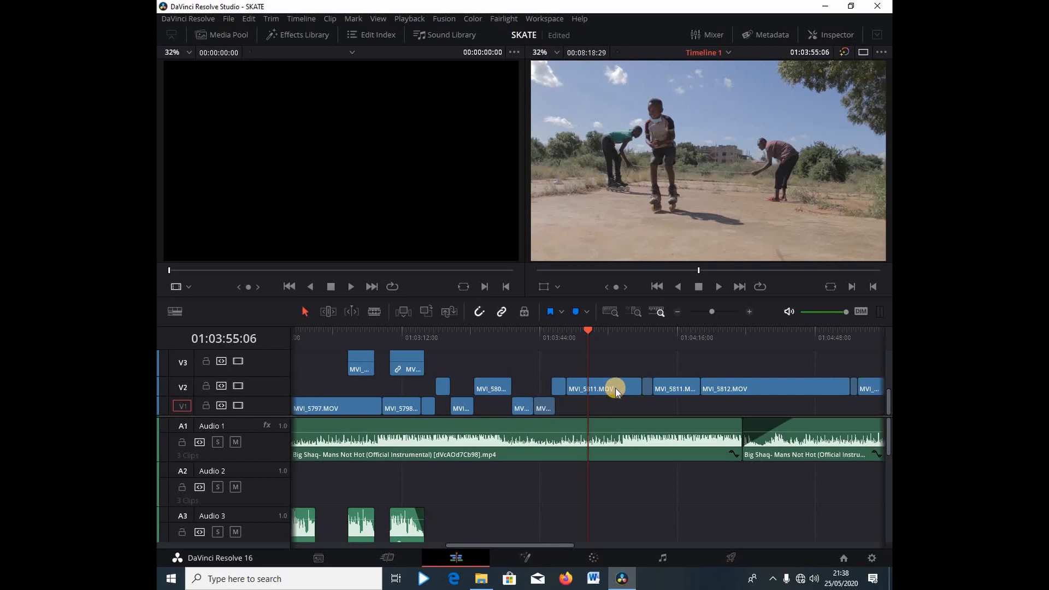
- Ripple delete the MVI_5811.MOV clip at the playhead on V2 and undo the deletion
click(615, 387)
key(Delete)
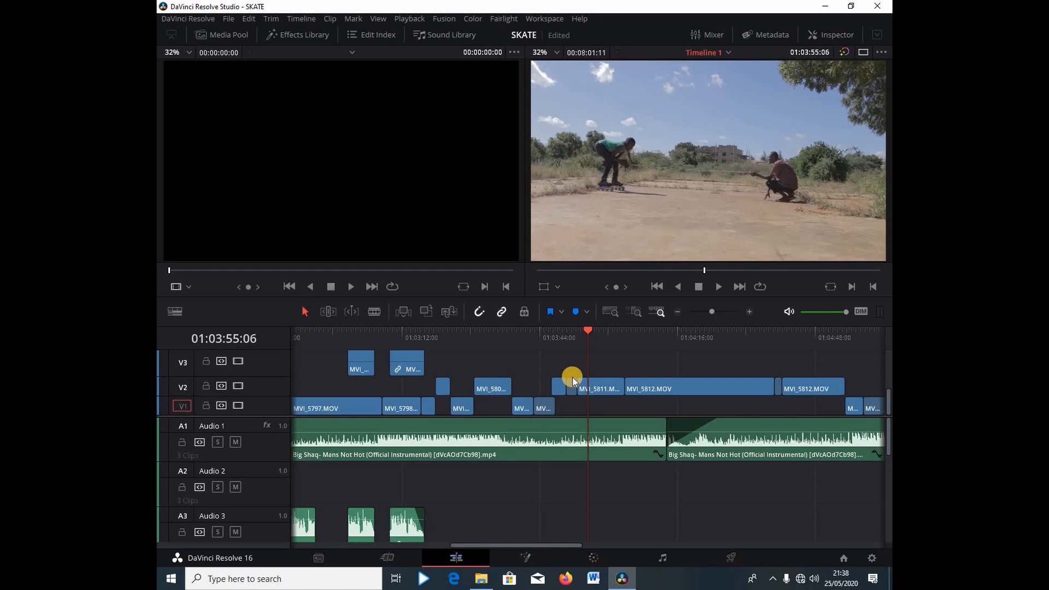
drag(572, 378, 572, 376)
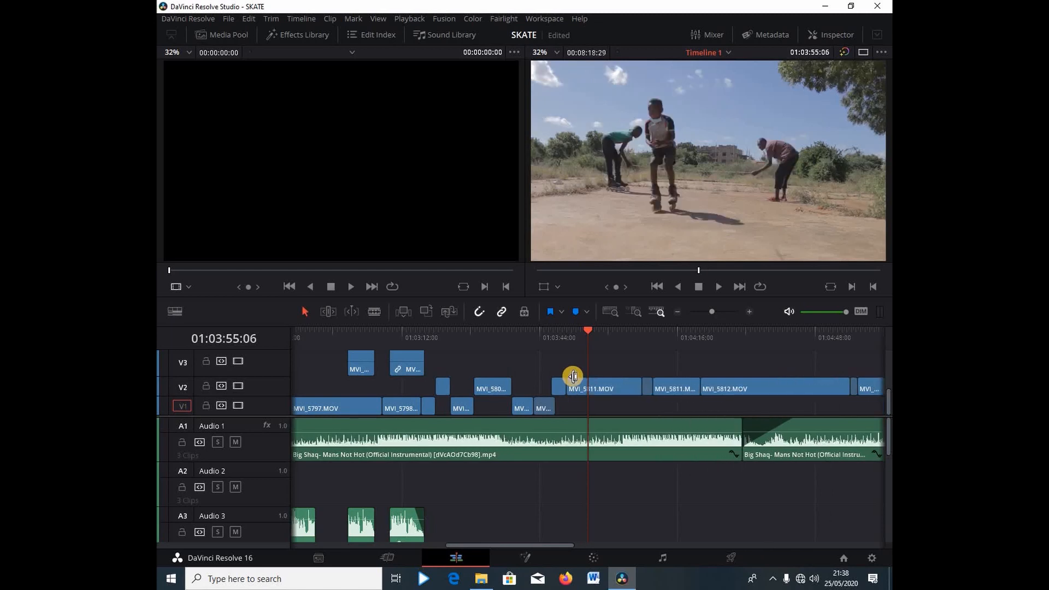
- Delete the MVI_5811.MOV clip at the playhead on V2 without closing the gap, and undo the deletion
click(602, 388)
key(BackSpace)
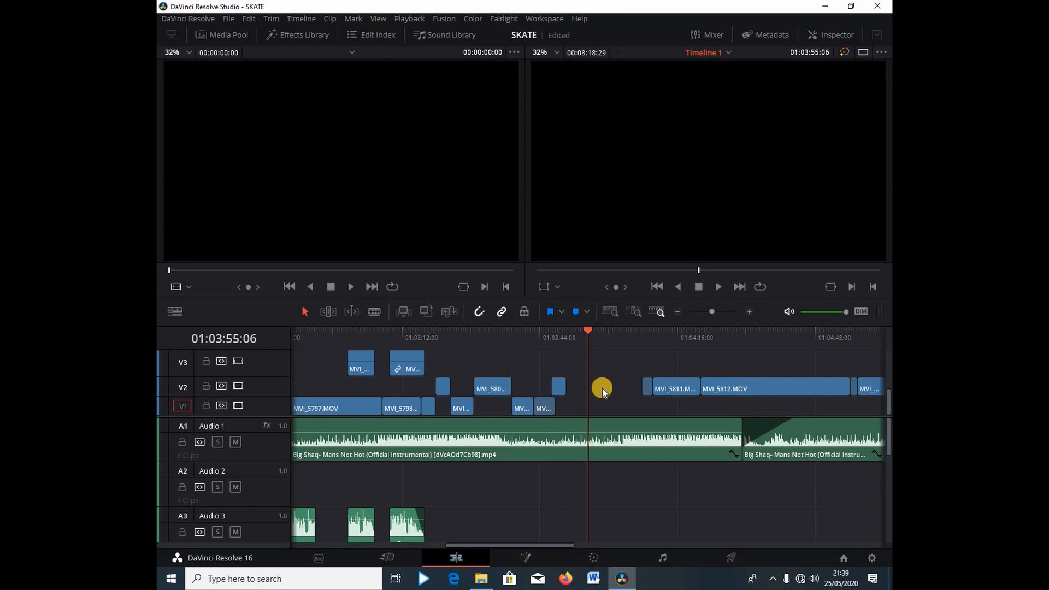
key(ctrl+z)
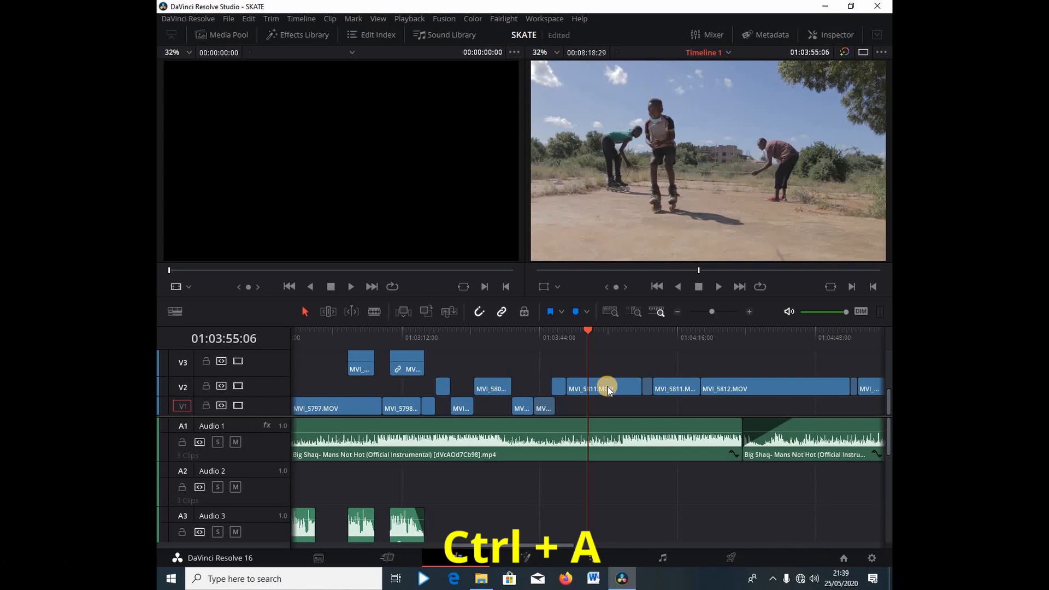
- Select every clip on the timeline, and clear the selection with the playhead past the last clip at 01:09:12:16
click(611, 385)
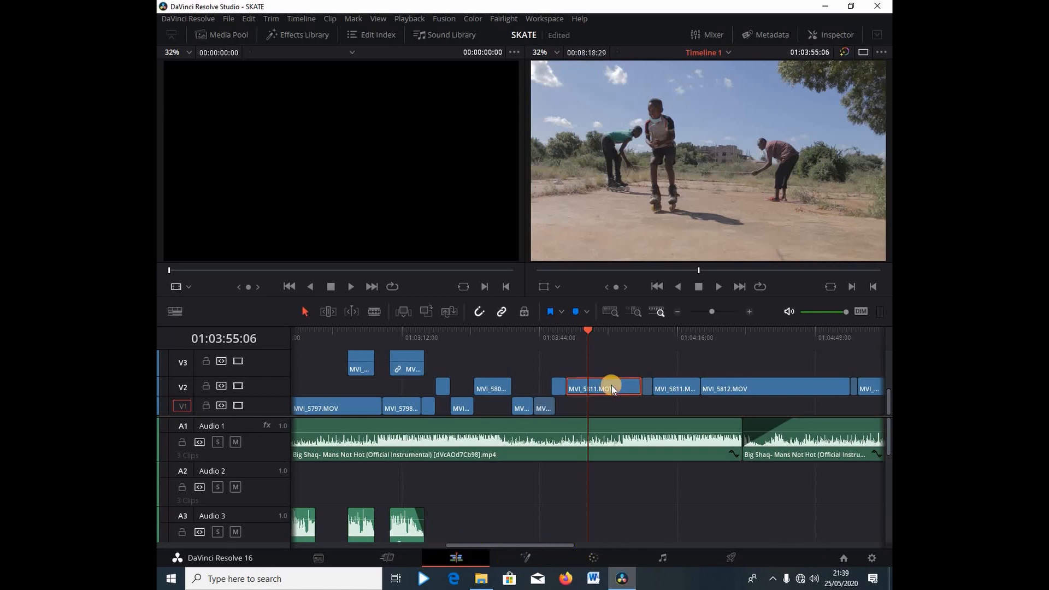
key(ctrl+a)
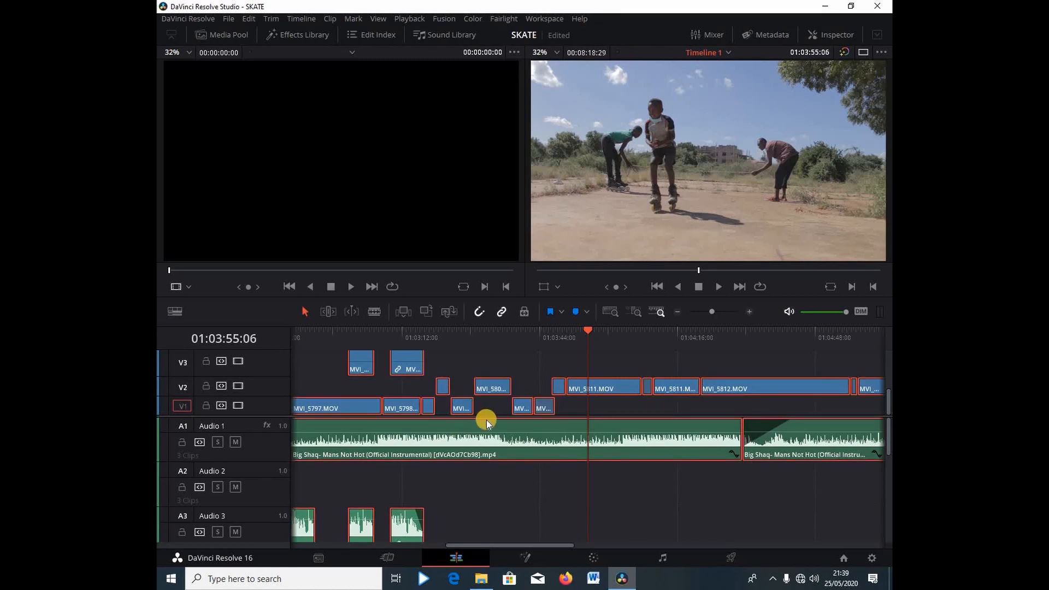
click(678, 312)
click(678, 311)
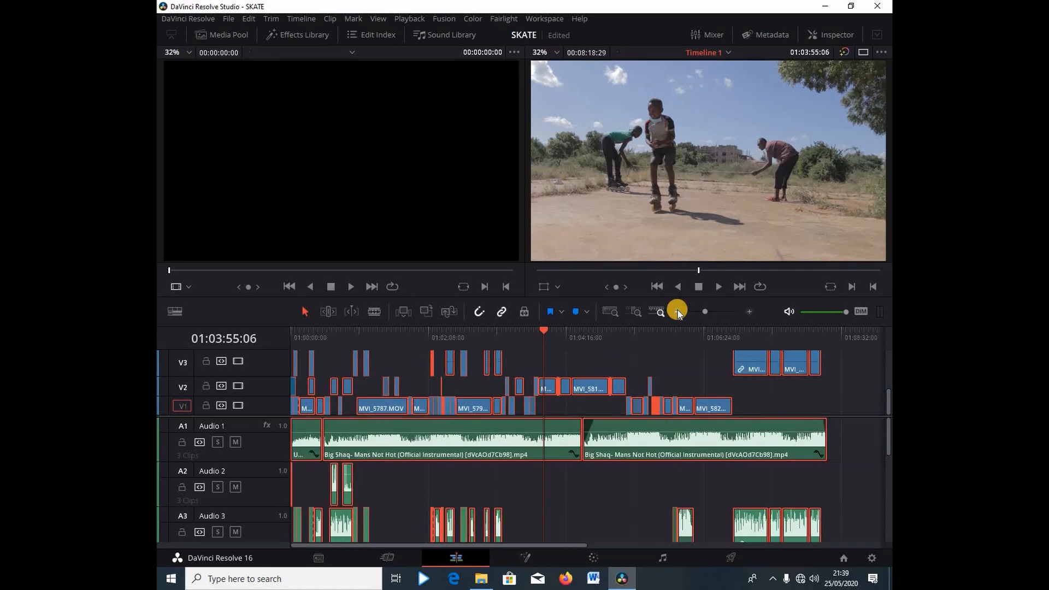
click(677, 311)
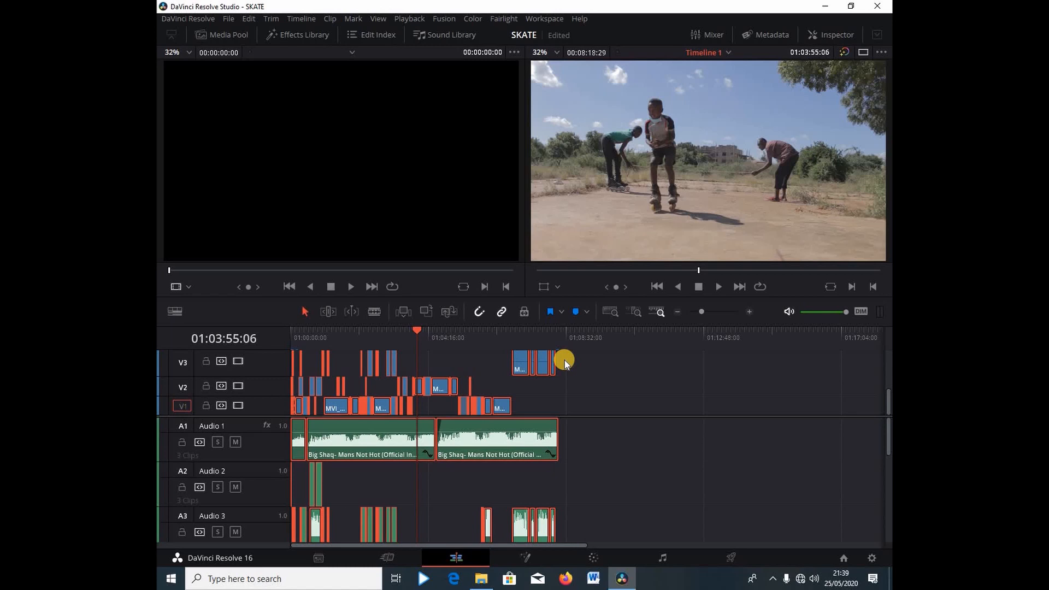
click(588, 343)
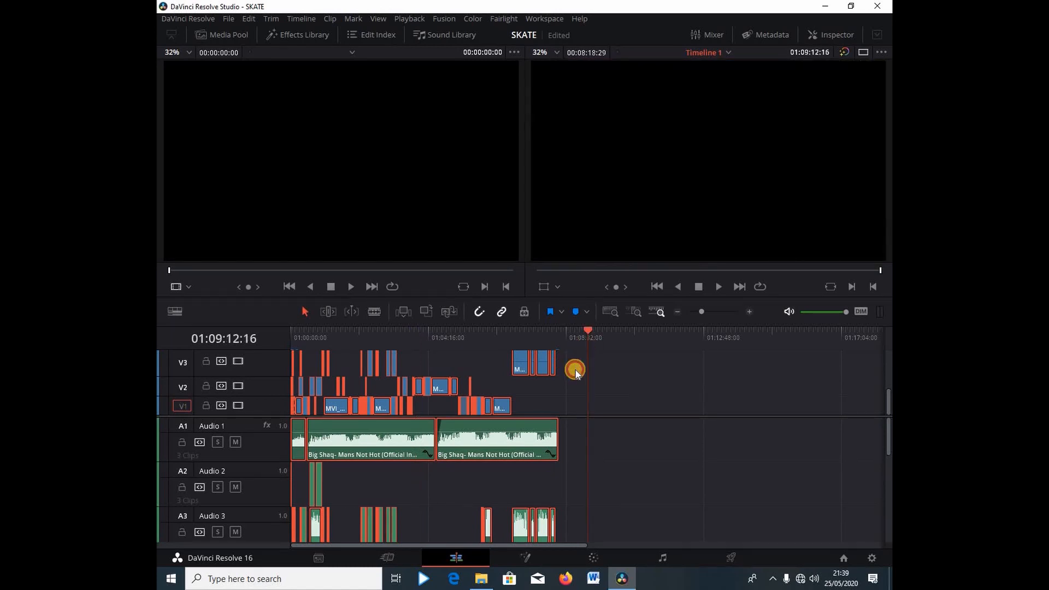
click(576, 369)
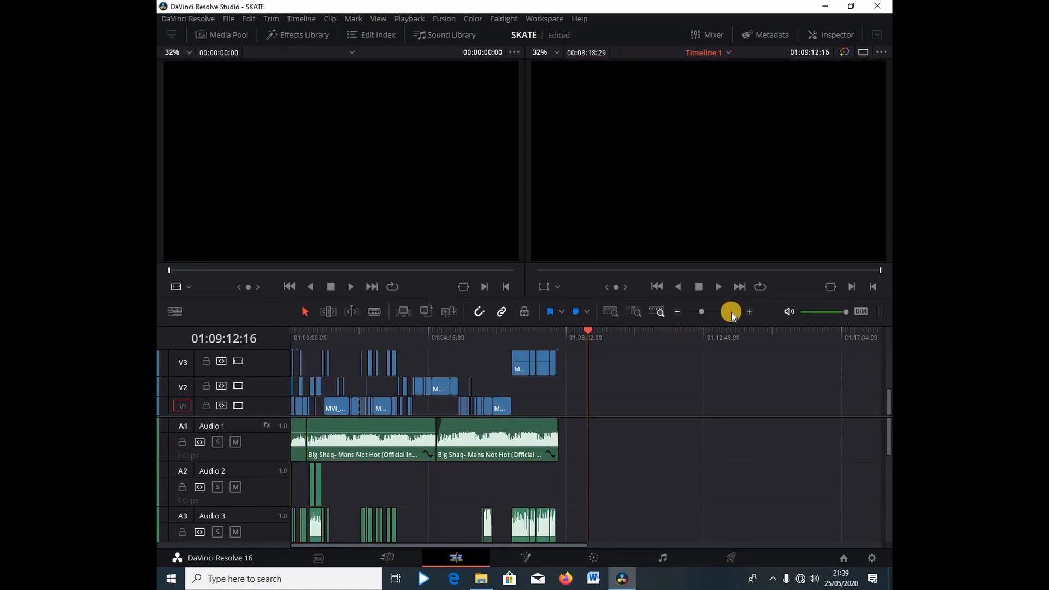
click(749, 312)
click(749, 312)
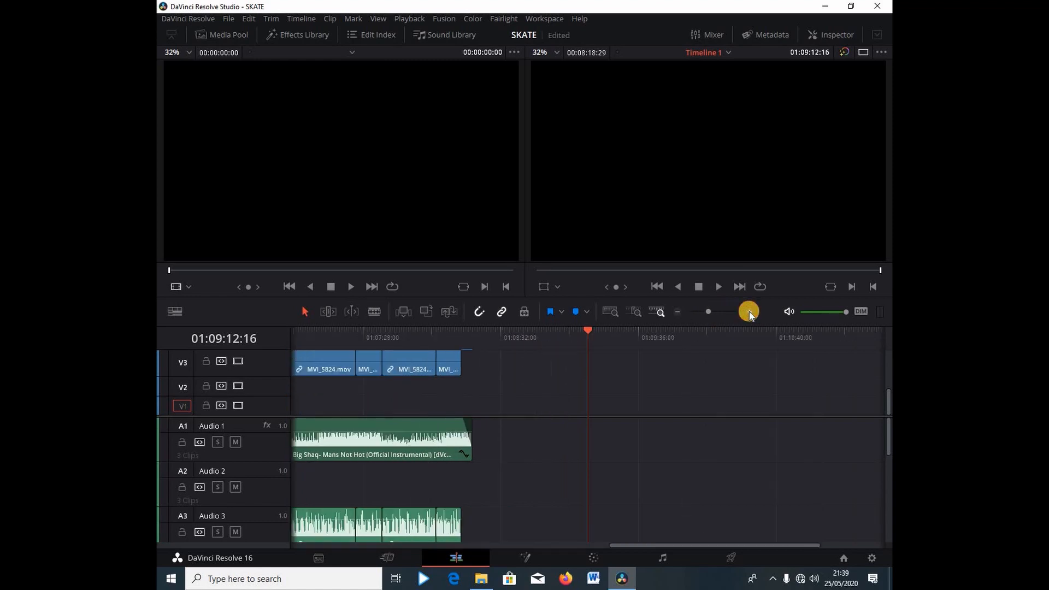
click(749, 312)
click(748, 312)
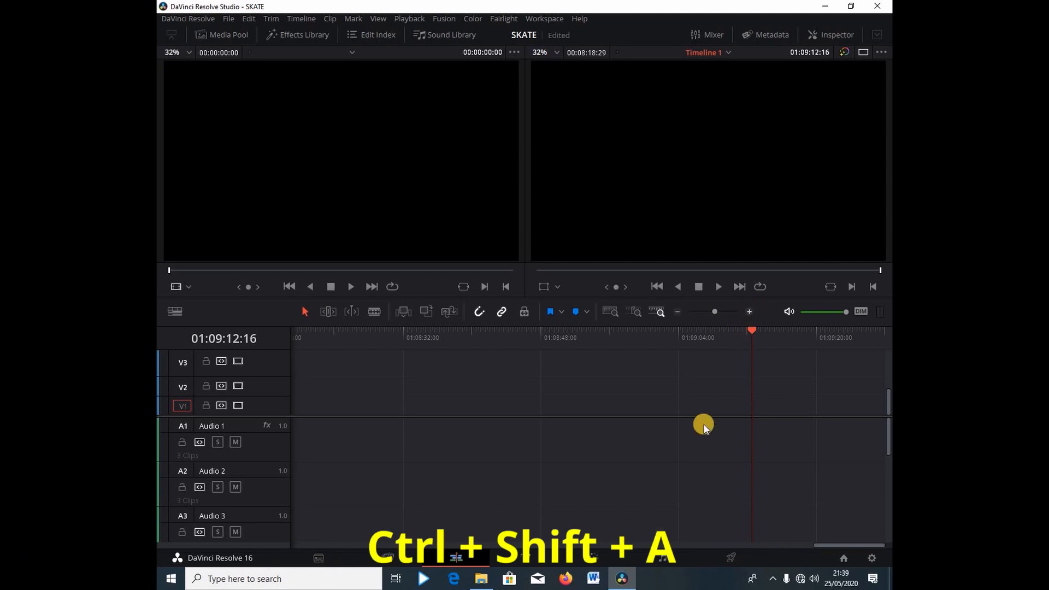
click(679, 313)
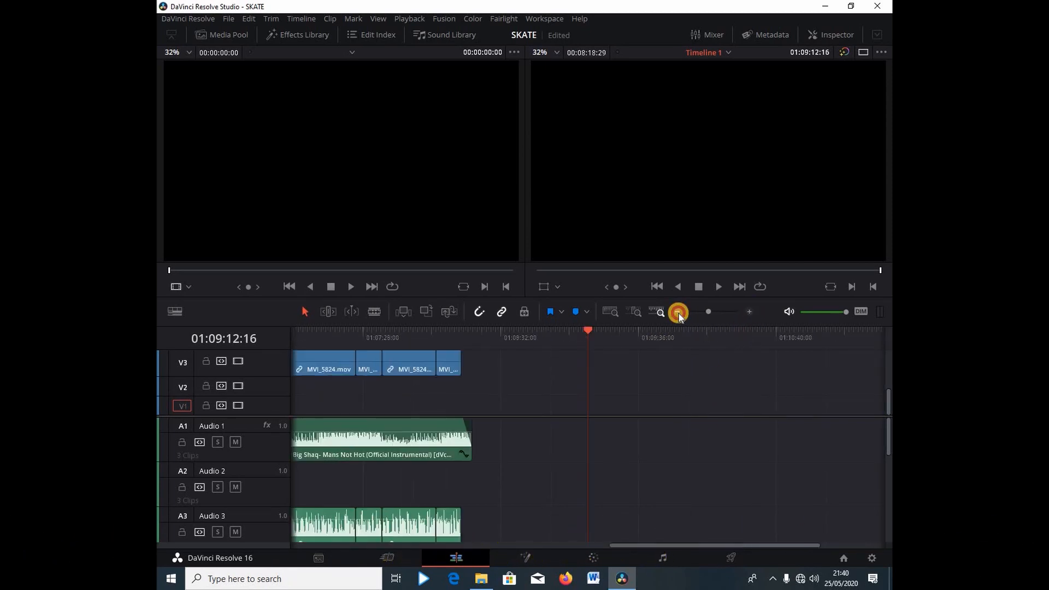
click(678, 313)
click(679, 313)
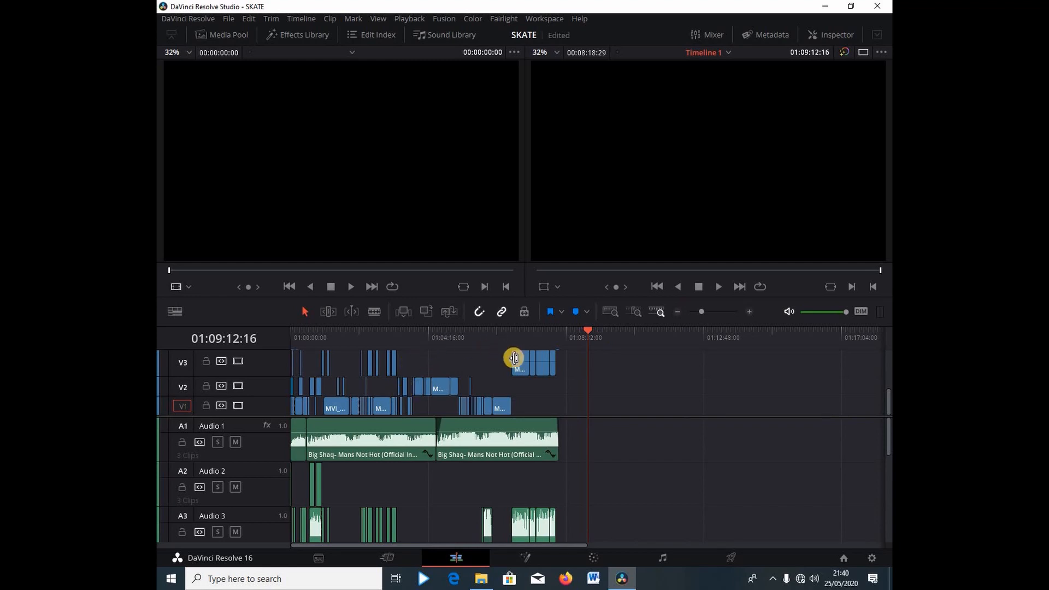
- Place the playhead at 01:05:16:29, then select all timeline clips and deselect them, twice
click(463, 335)
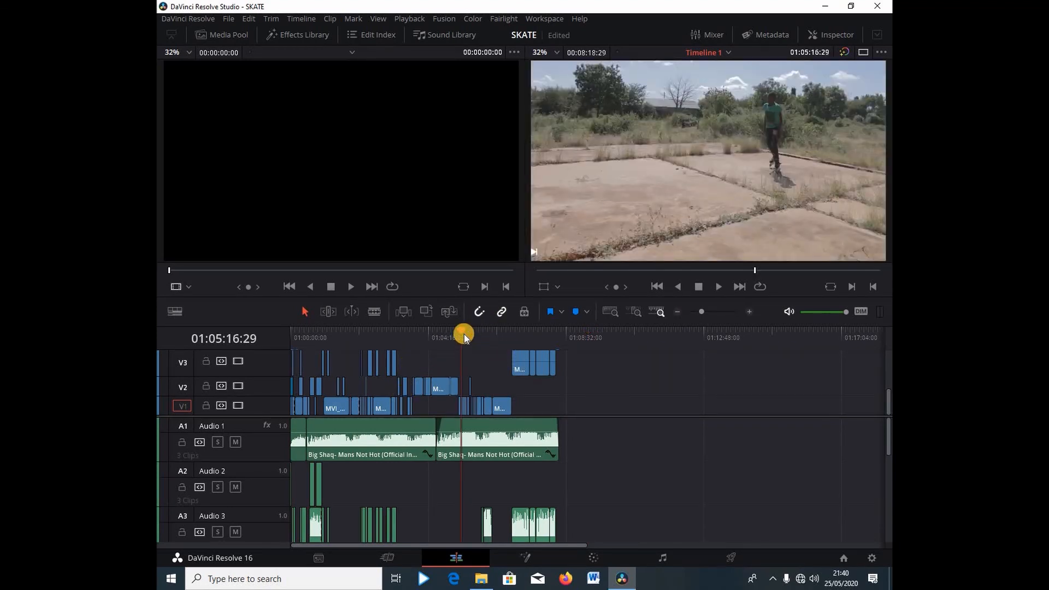
key(ctrl+a)
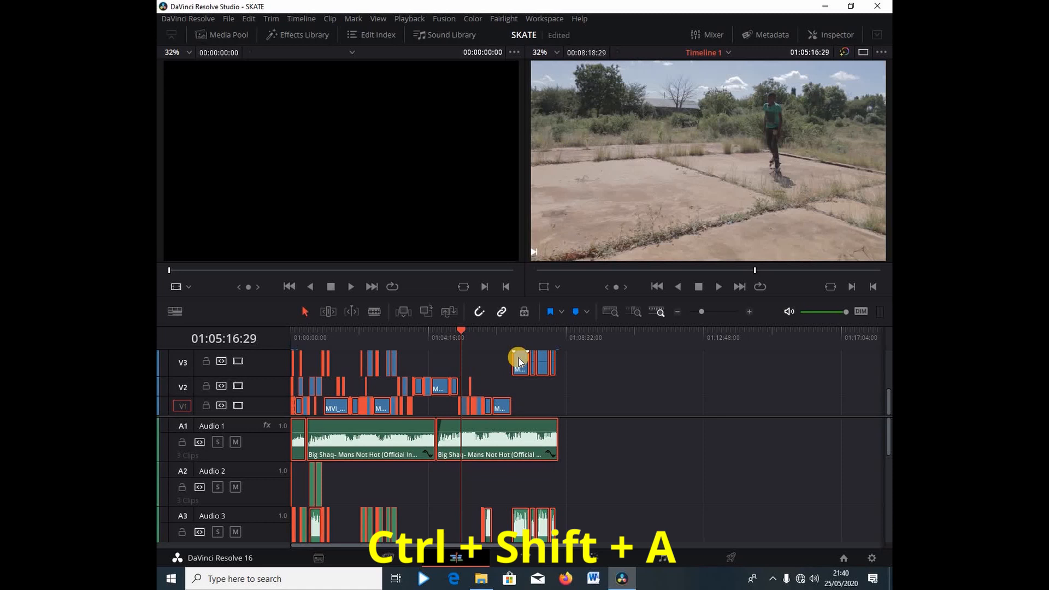
key(ctrl+shift+a)
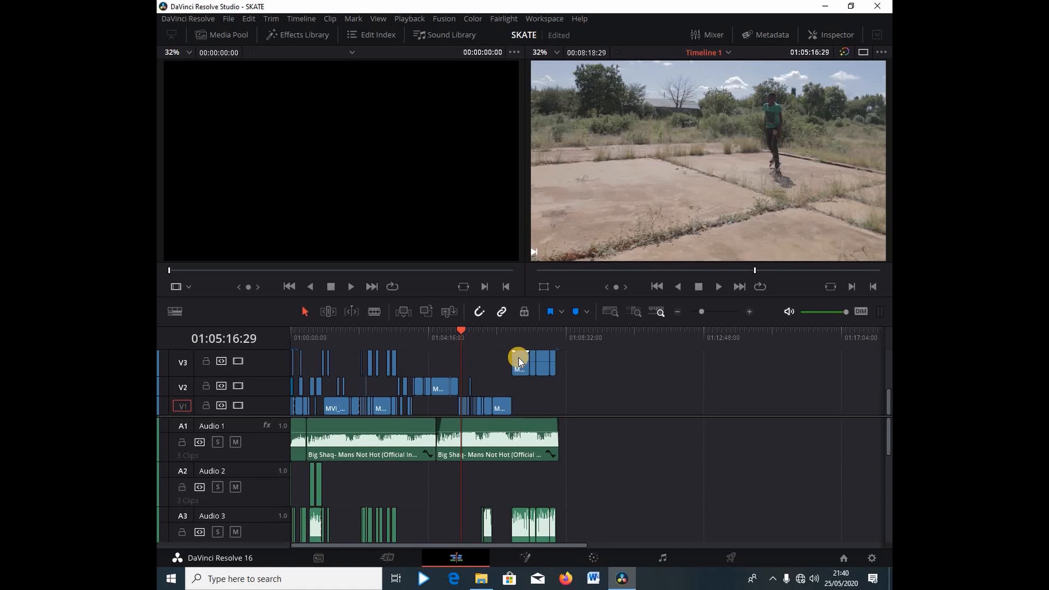
key(ctrl+a)
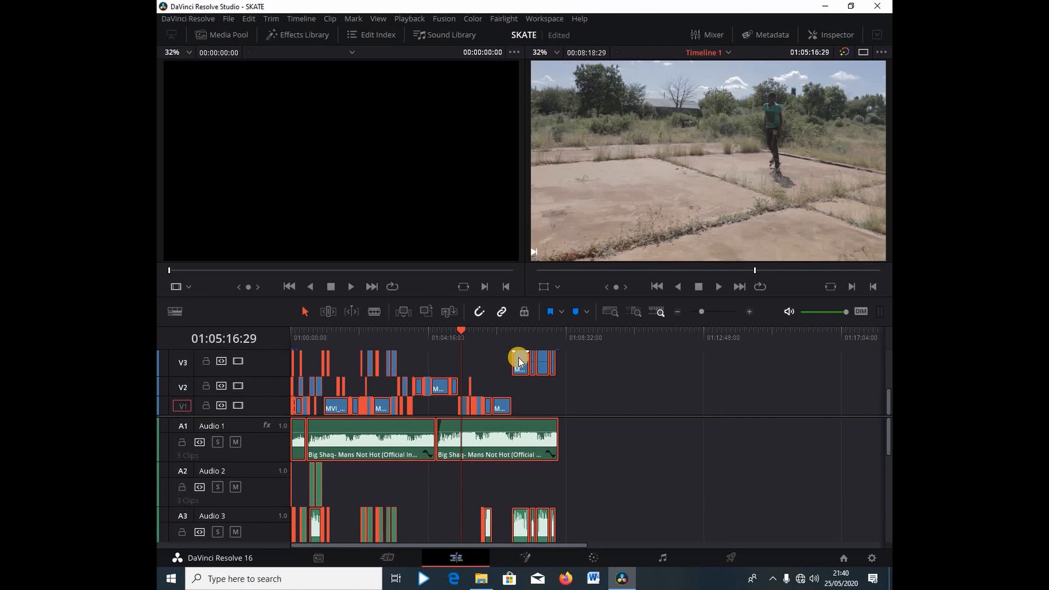
click(518, 359)
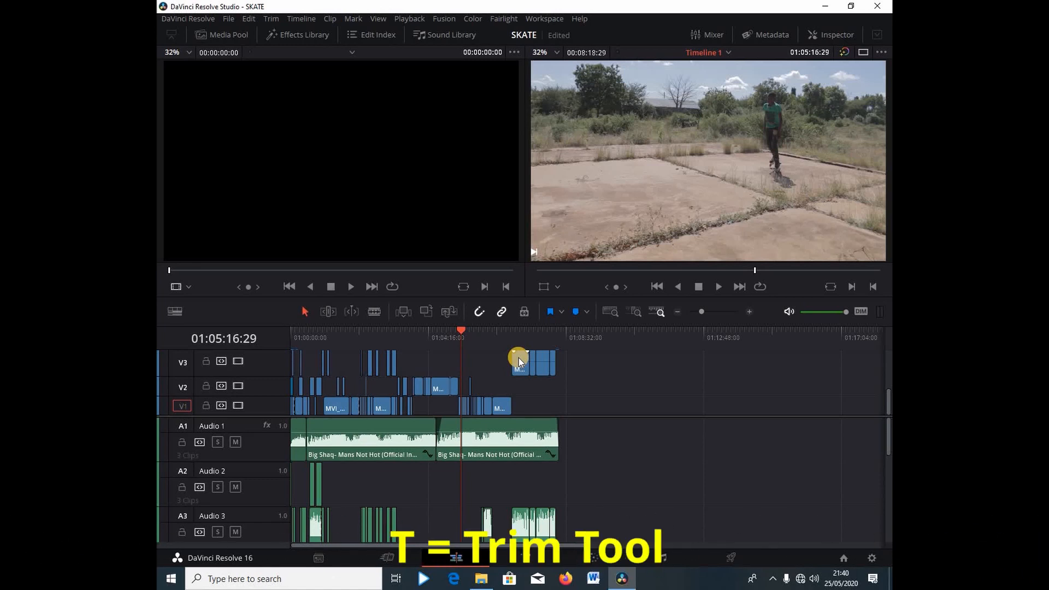
- Try an edit on the MVI_5812.MOV clip on V2 in Trim Edit Mode and undo it
key(t)
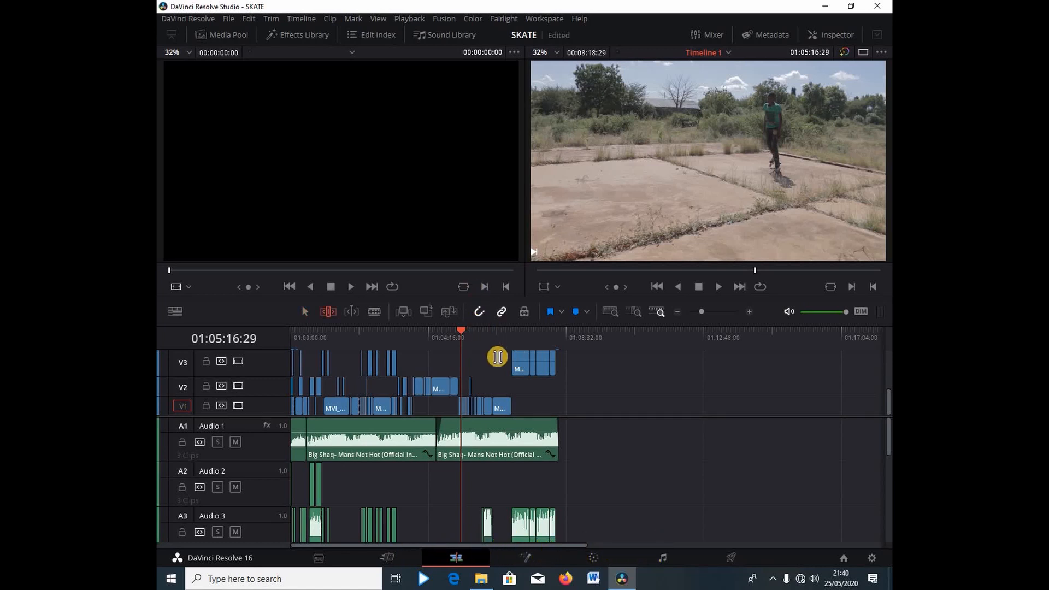
click(748, 312)
click(746, 309)
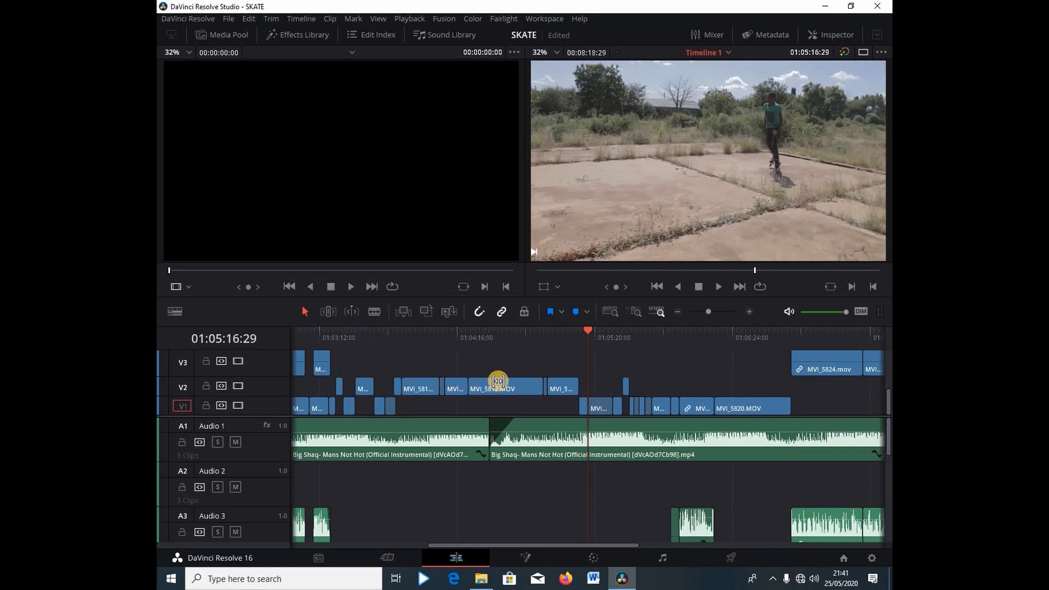
key(t)
mouse_move(485, 388)
mouse_down()
mouse_move(498, 388)
mouse_move(473, 391)
mouse_move(507, 388)
mouse_up()
key(ctrl+z)
key(ctrl+z)
- Place the playhead at 01:05:07:14 and return to the normal selection mode
click(612, 335)
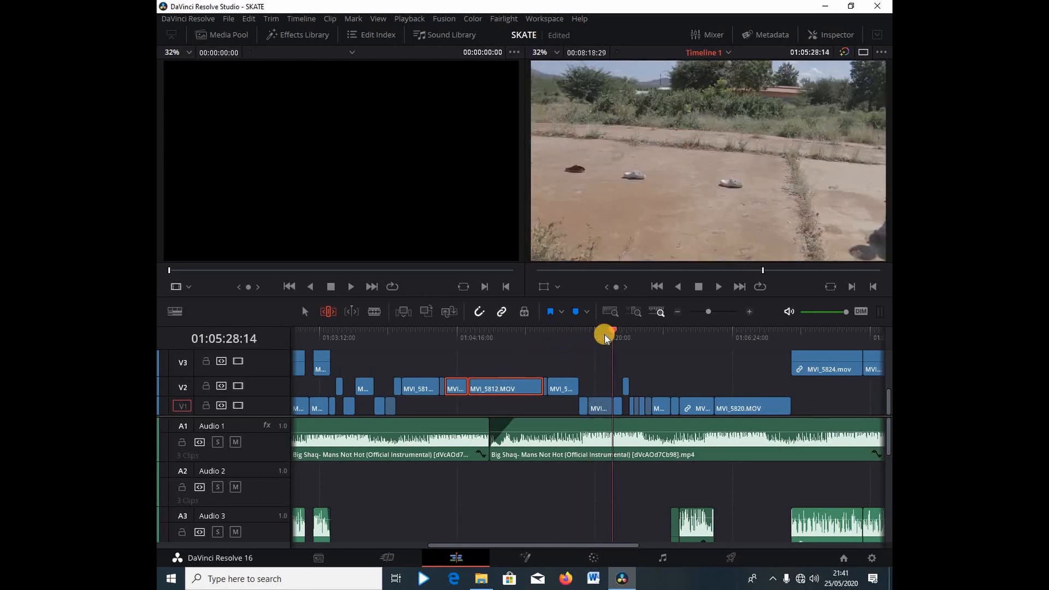
click(567, 339)
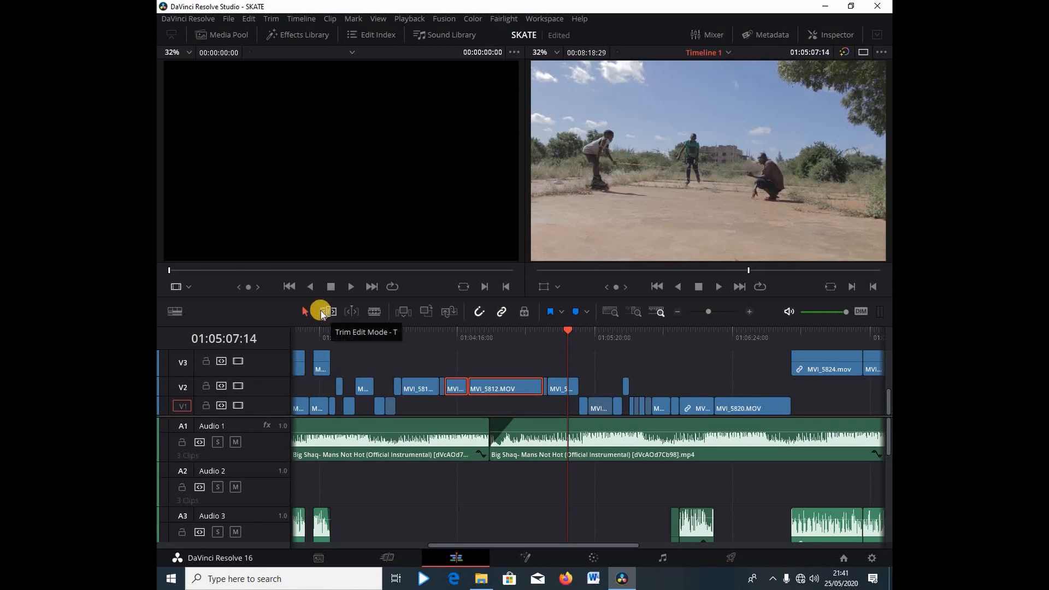
click(305, 313)
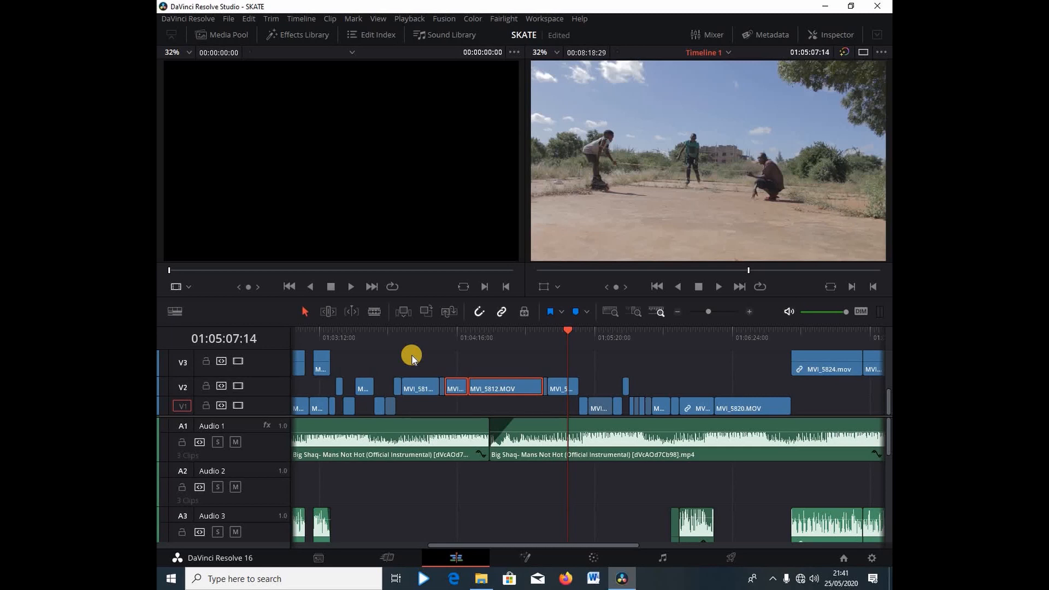
- Select the first MVI_5824.mov clip on V3 and place the playhead at its start, 01:06:51:11
click(811, 361)
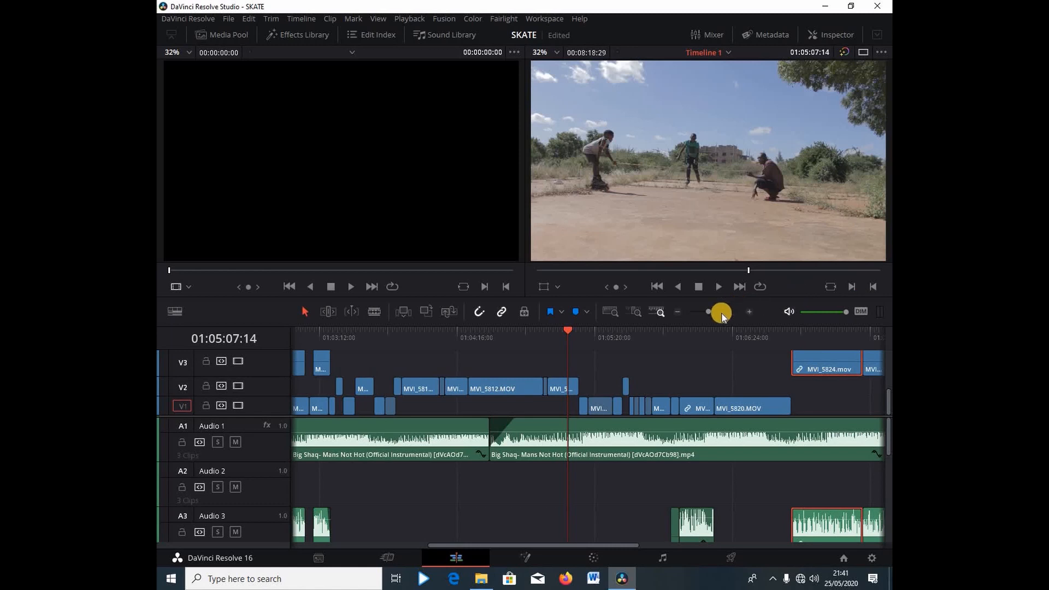
click(791, 330)
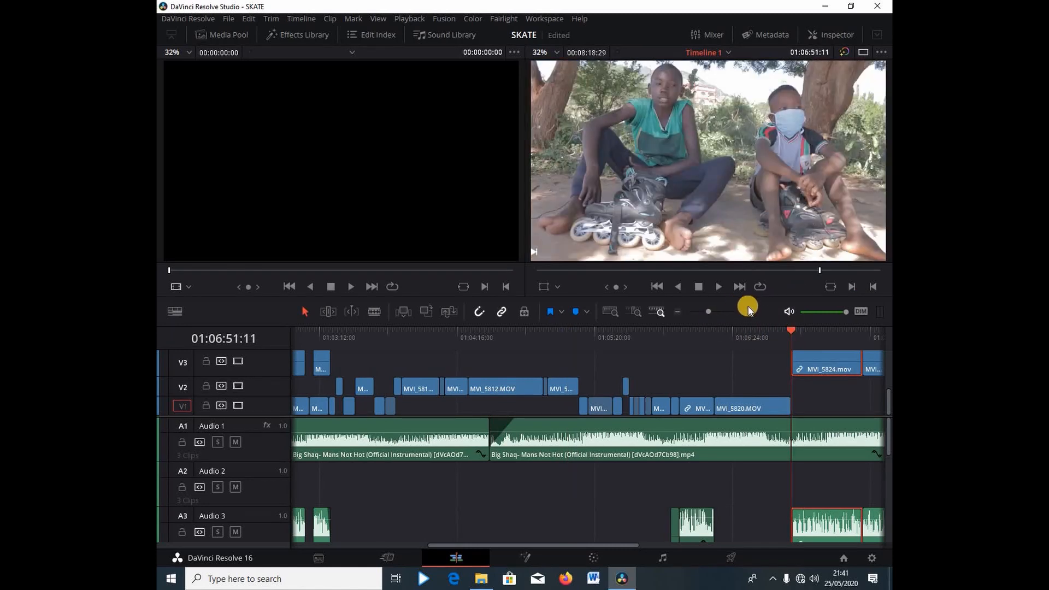
click(749, 311)
click(749, 311)
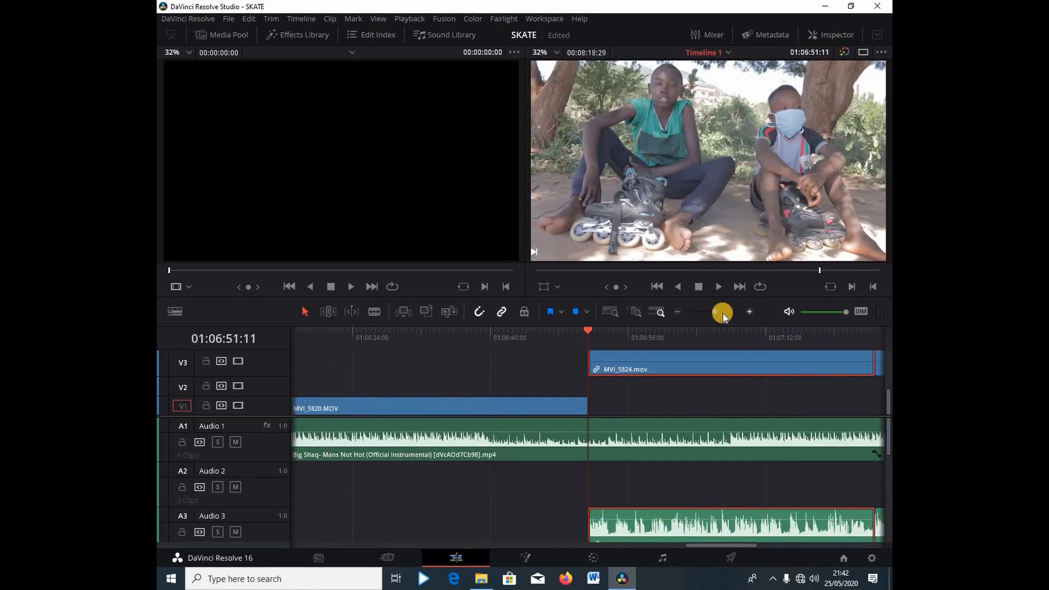
click(679, 313)
click(679, 313)
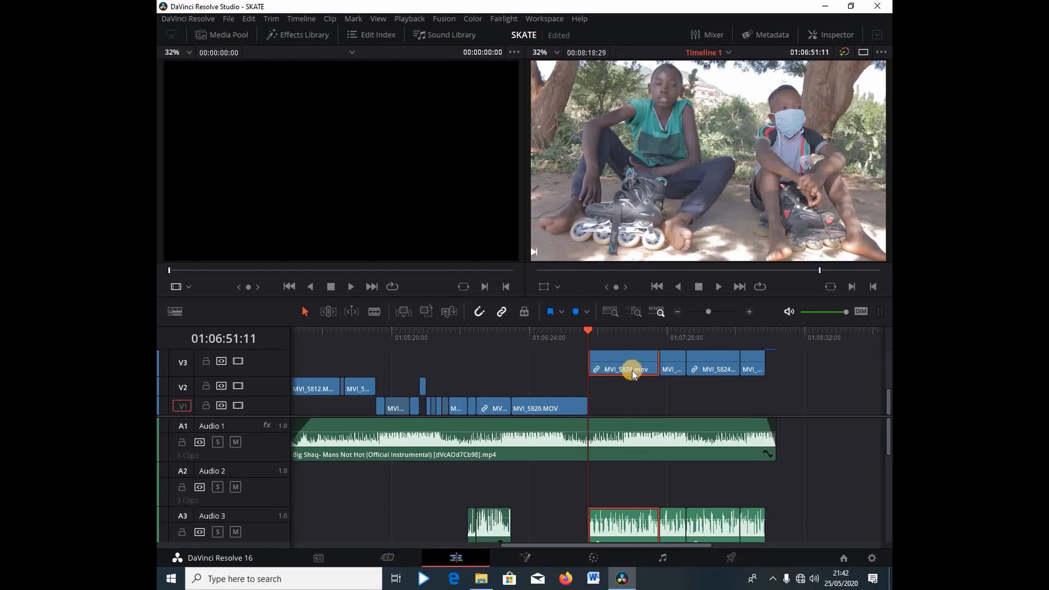
- Unlink the first MVI_5824.mov video clip on V3 from its audio on Audio 3
click(712, 368)
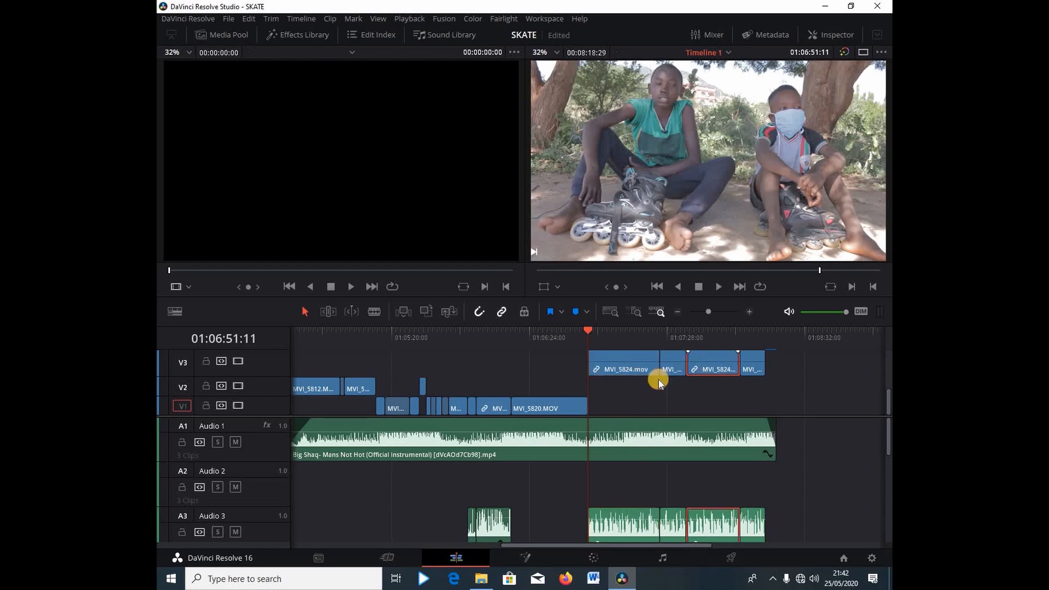
click(622, 368)
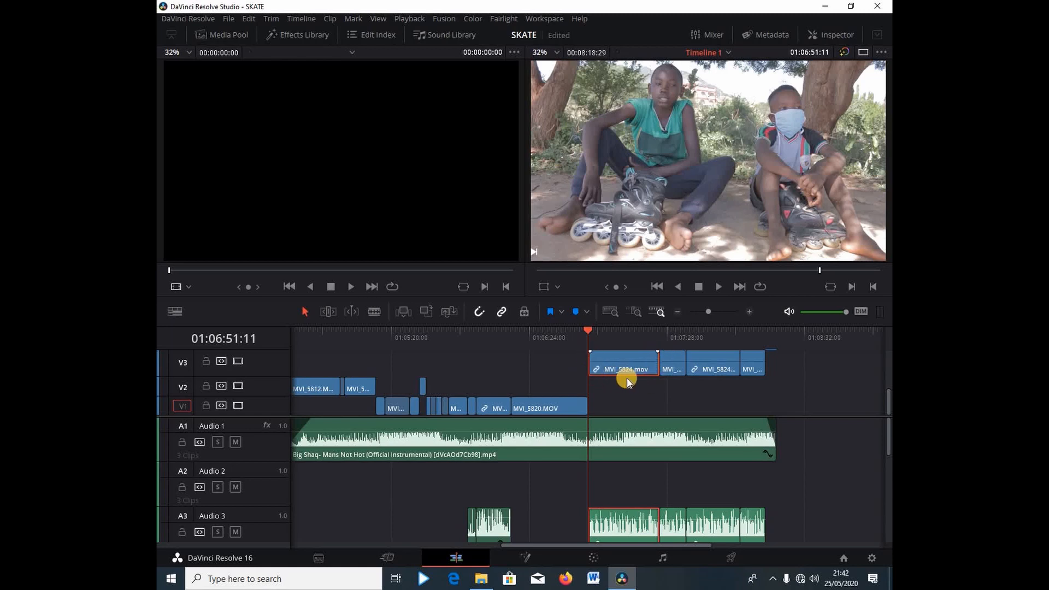
right_click(631, 510)
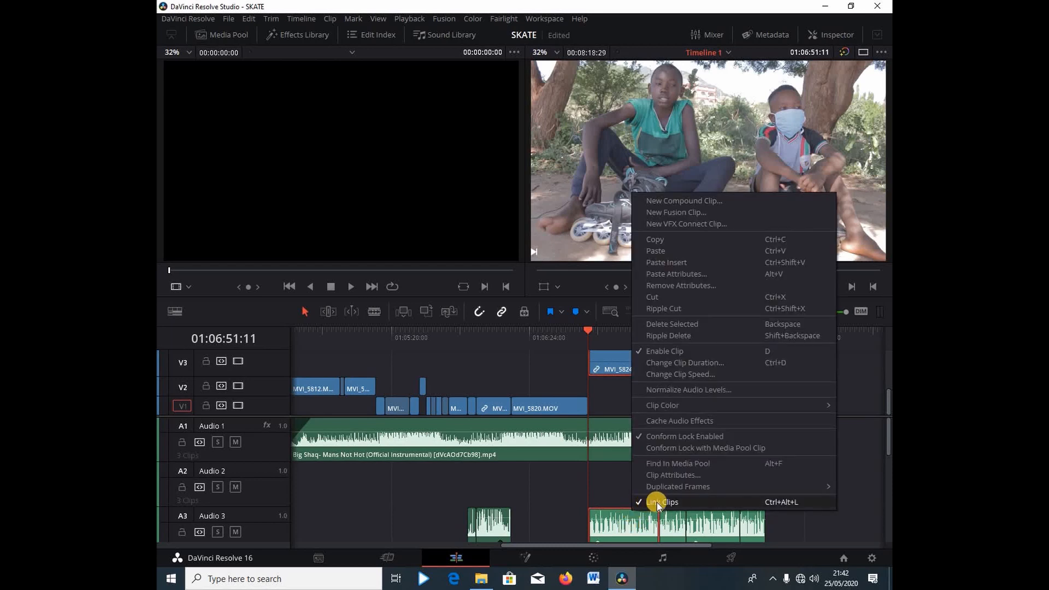
click(657, 502)
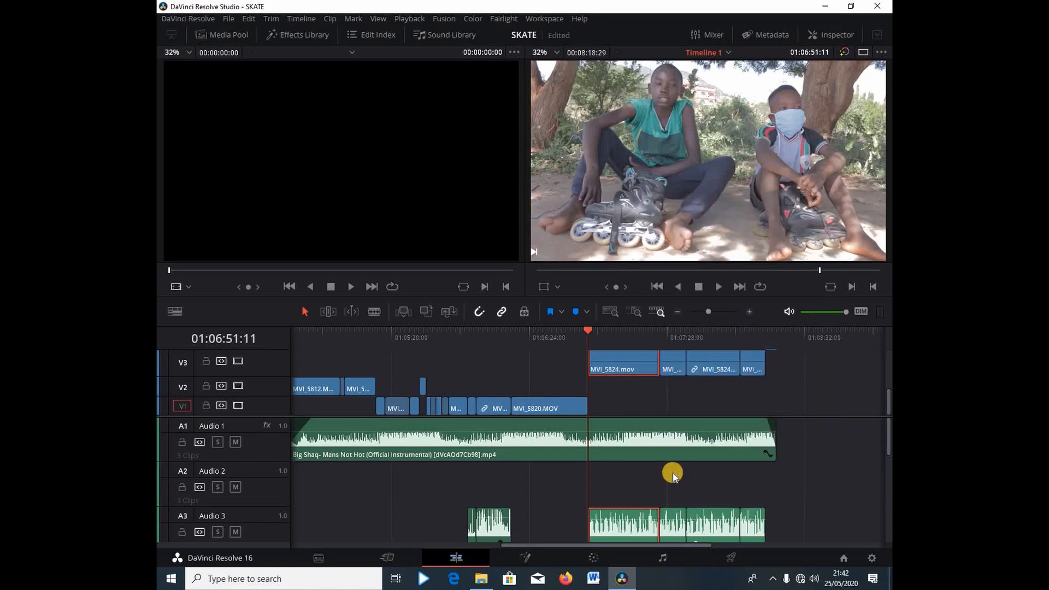
- Move the unlinked MVI_5824.mov video earlier on V3, then undo both the move and the unlinking
click(709, 373)
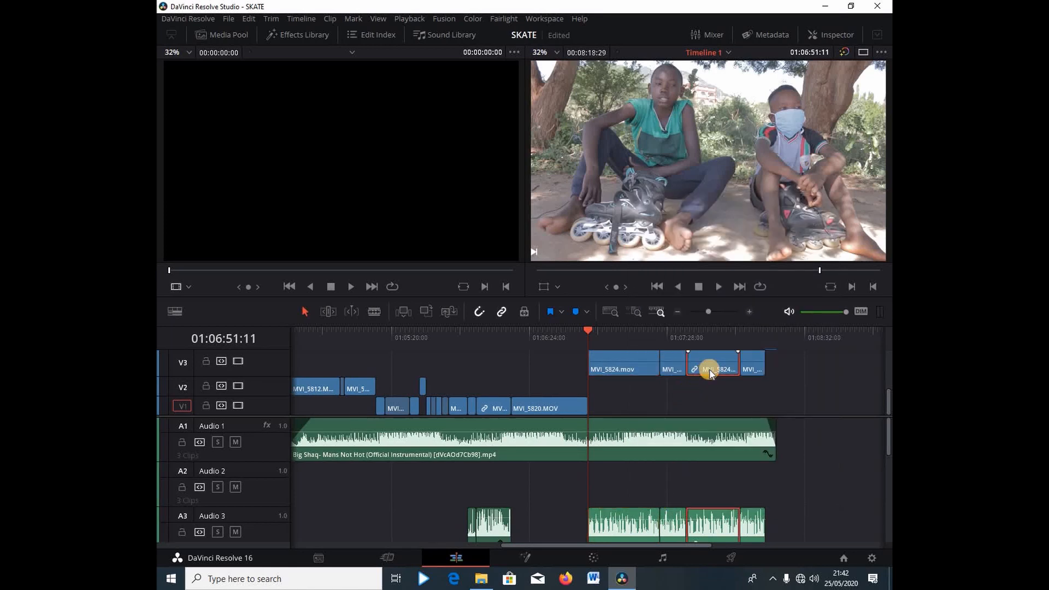
click(632, 372)
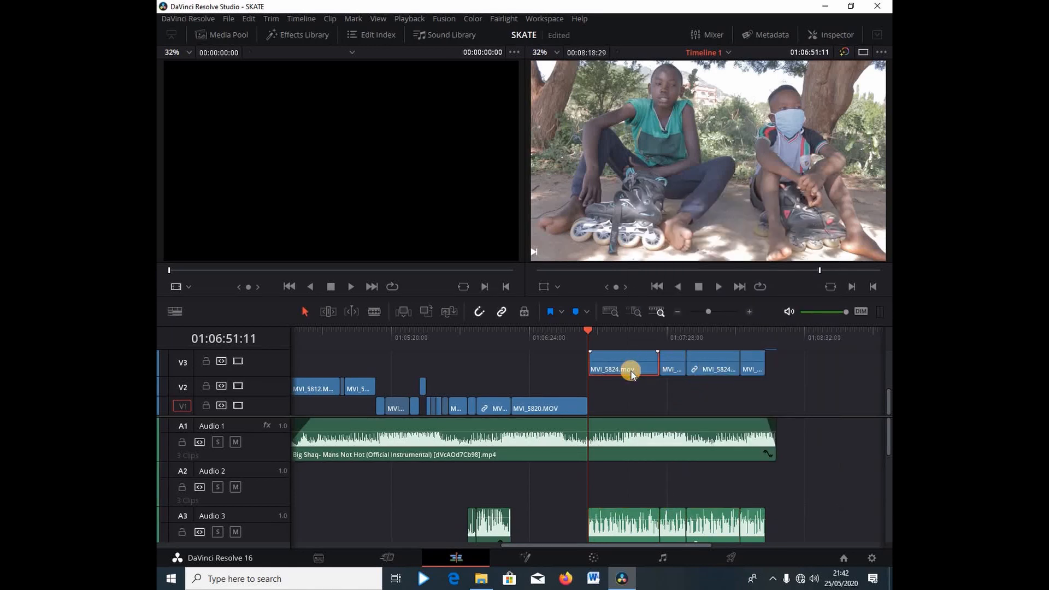
drag(635, 366, 609, 382)
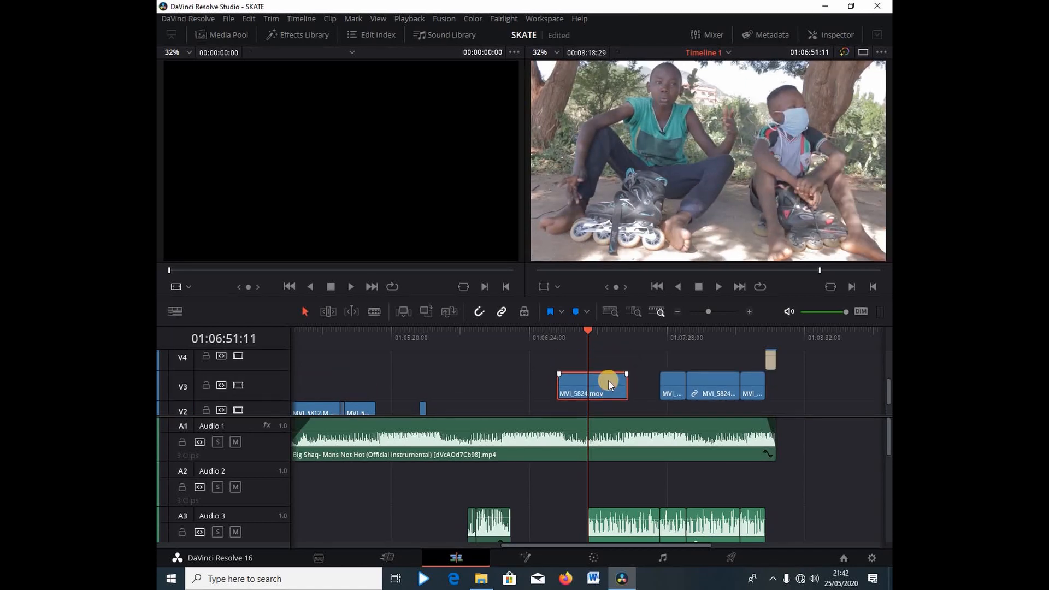
key(ctrl+z)
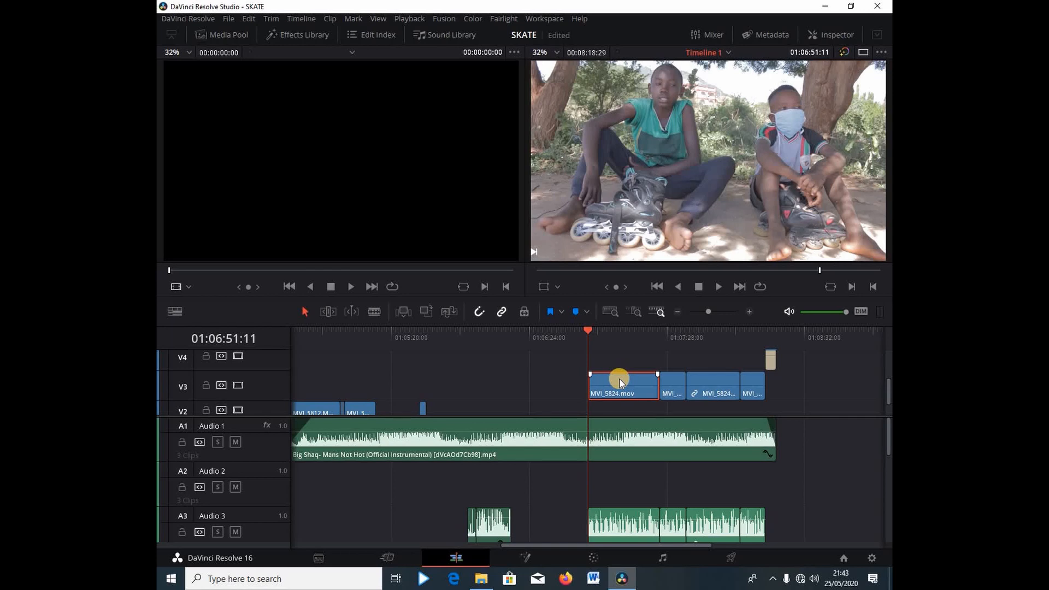
key(ctrl+z)
- Unlink the MVI_5824.mov clip at the playhead from its audio and shift only its video earlier on V3
click(625, 391)
key(ctrl+alt+l)
click(707, 379)
drag(592, 385, 578, 387)
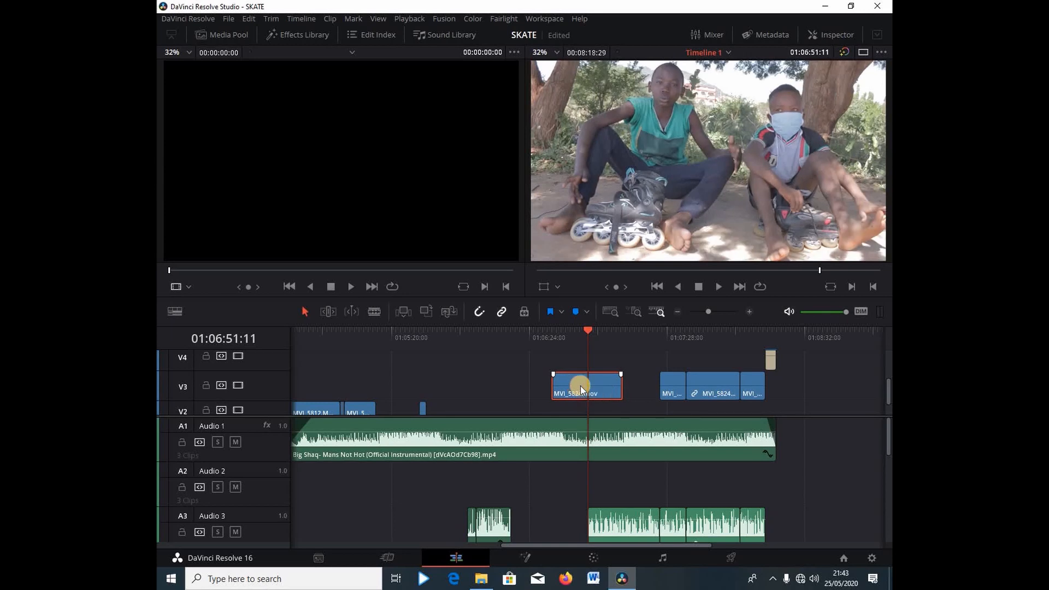
- Move the unlinked MVI_5824.mov video back to 01:06:51:11 on V3, and select the video and its Audio 3 clip separately
drag(580, 386, 605, 381)
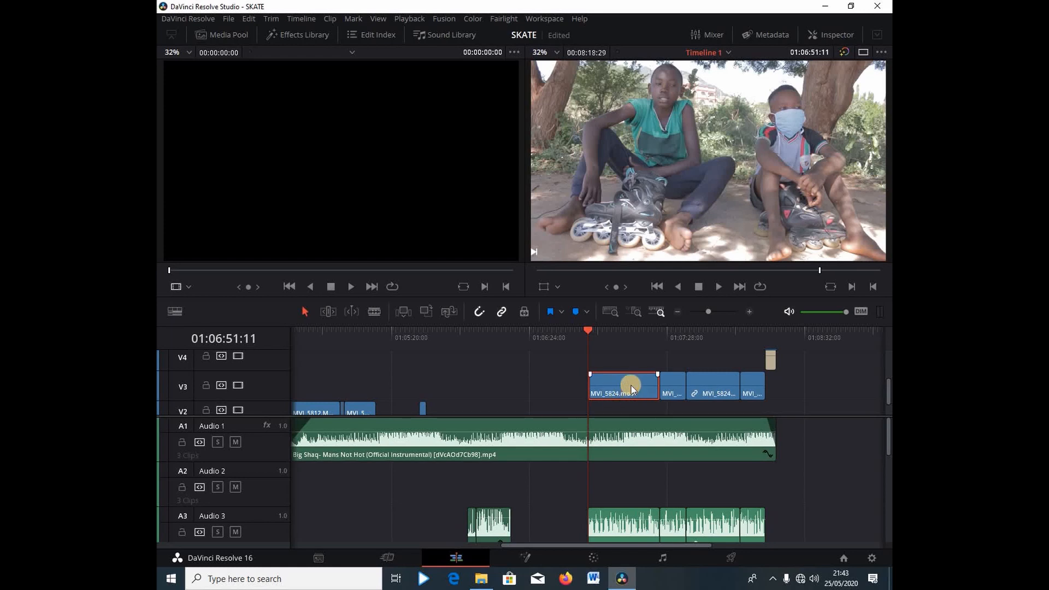
click(631, 379)
click(619, 502)
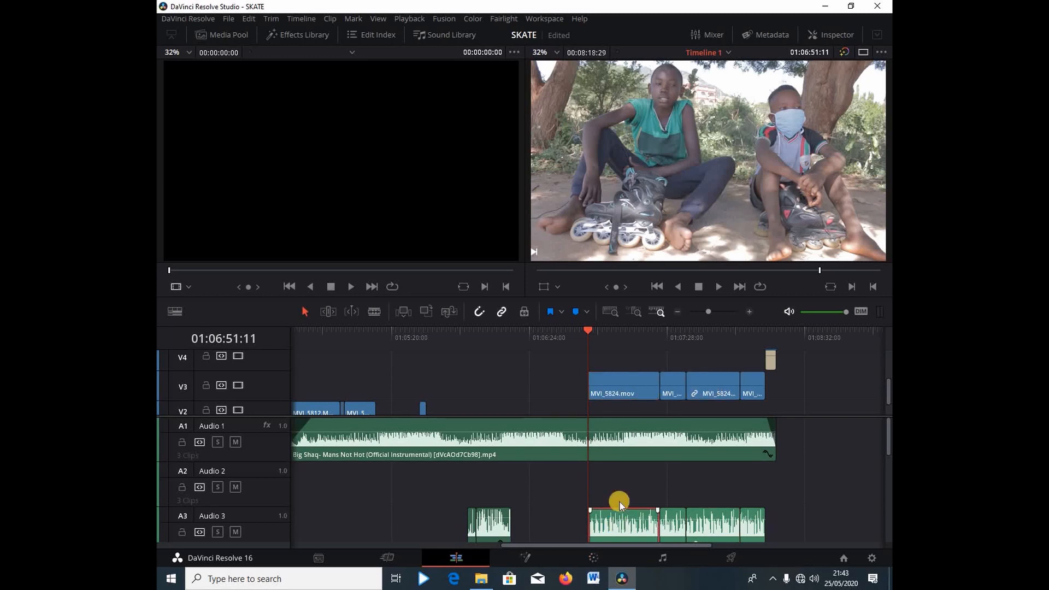
- Try to link the first MVI_5824.mov clip with only its video selected, and shift the video earlier on V3
click(627, 389)
key(ctrl+alt+l)
drag(628, 390, 581, 391)
double_click(621, 387)
- Realign the MVI_5824.mov video with its audio at 01:06:51:11, select both clips and link them
drag(582, 399, 620, 395)
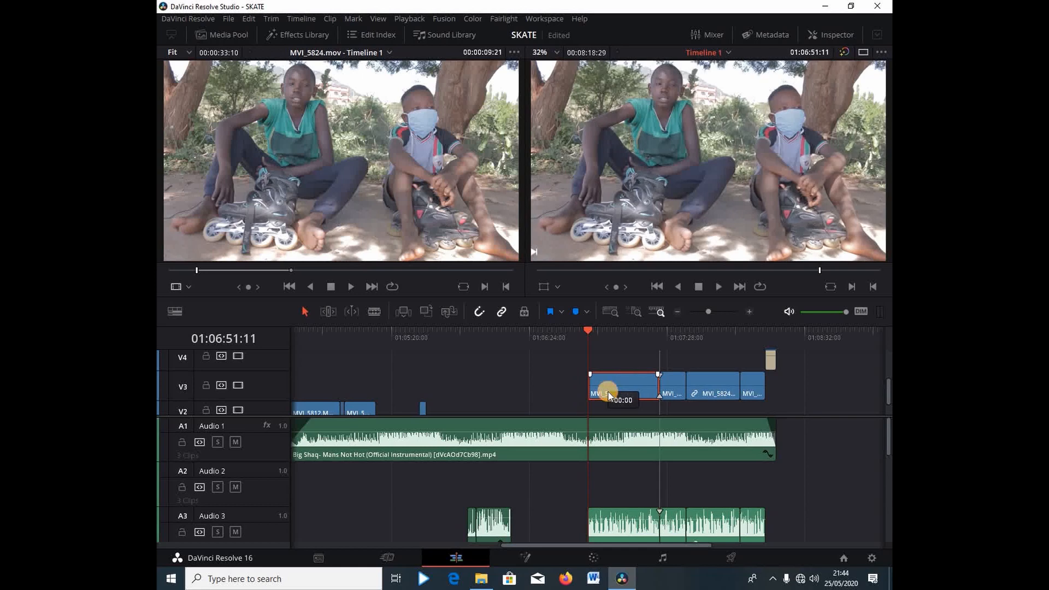
click(619, 528)
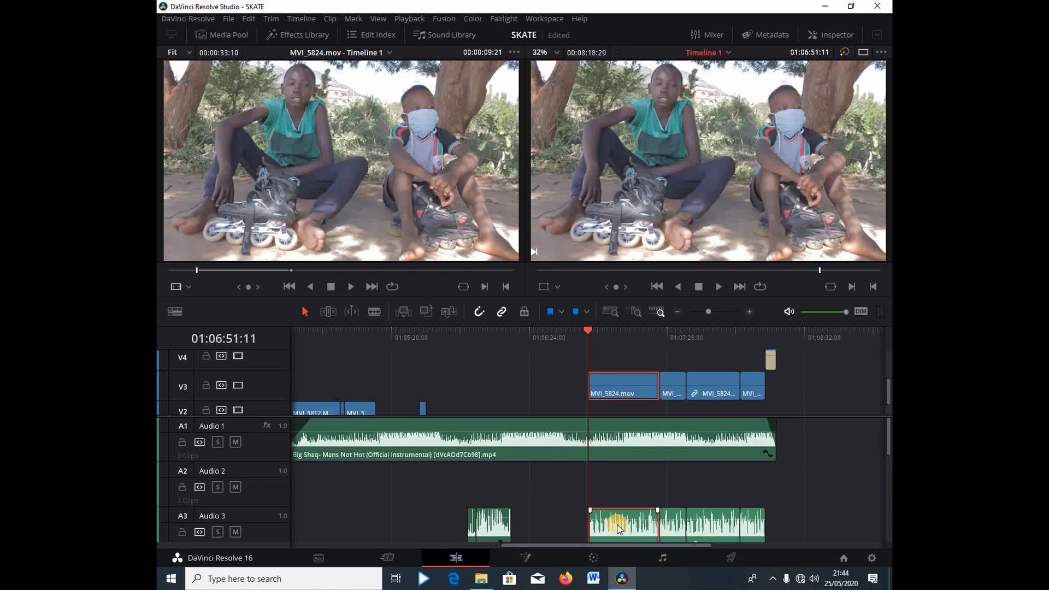
key(ctrl+alt+l)
- Add two neighbouring volume keyframes to the Big Shaq clip on Audio 1 and lower the level after the second
click(478, 439)
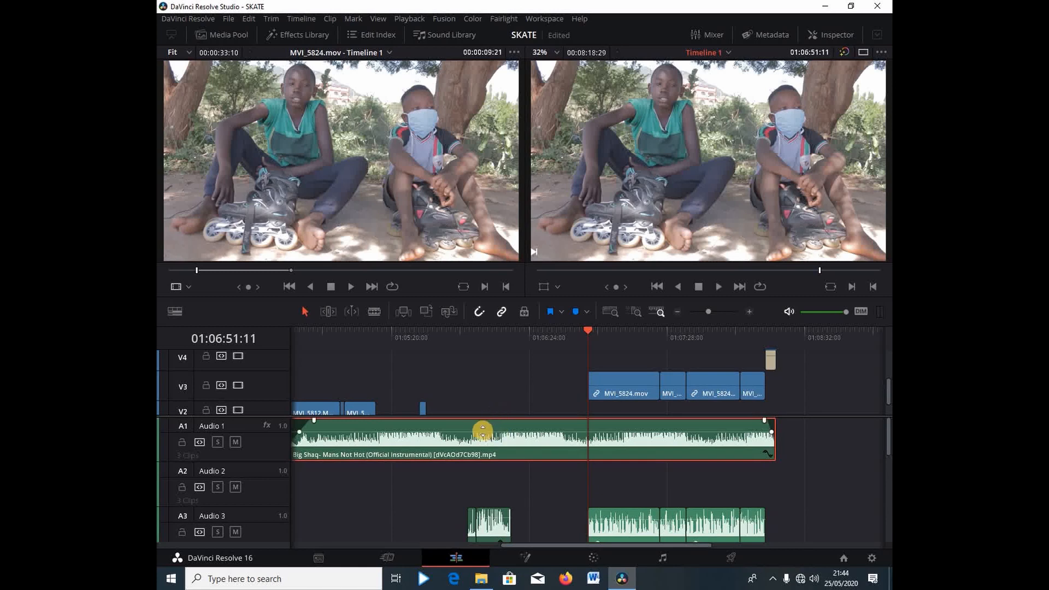
alt+click(454, 431)
alt+click(465, 432)
drag(501, 433, 501, 441)
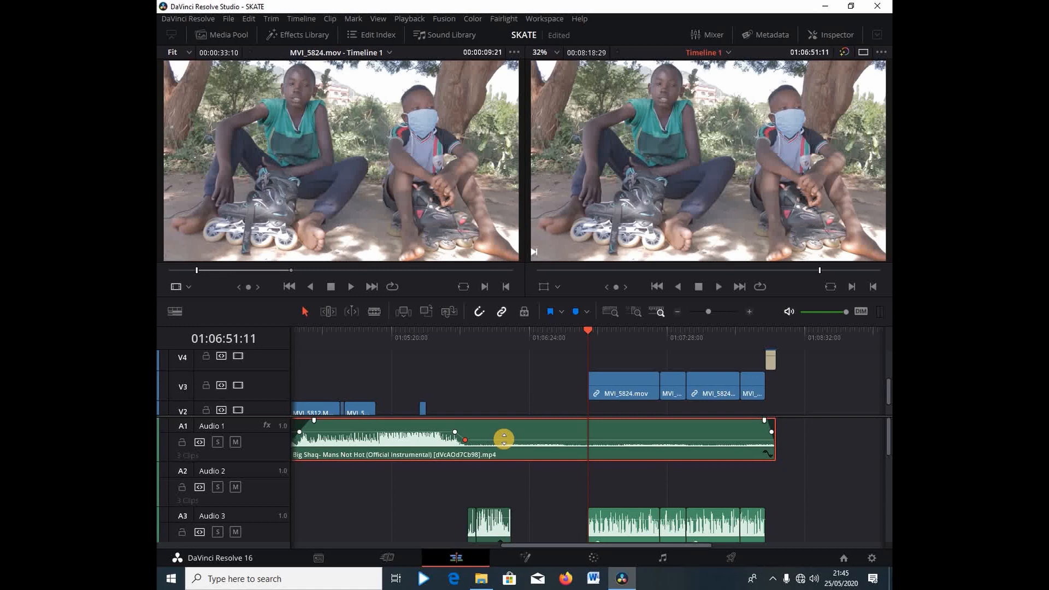
- Add four more volume keyframes along the Big Shaq clip on Audio 1, raising the level from the second of them
alt+click(503, 439)
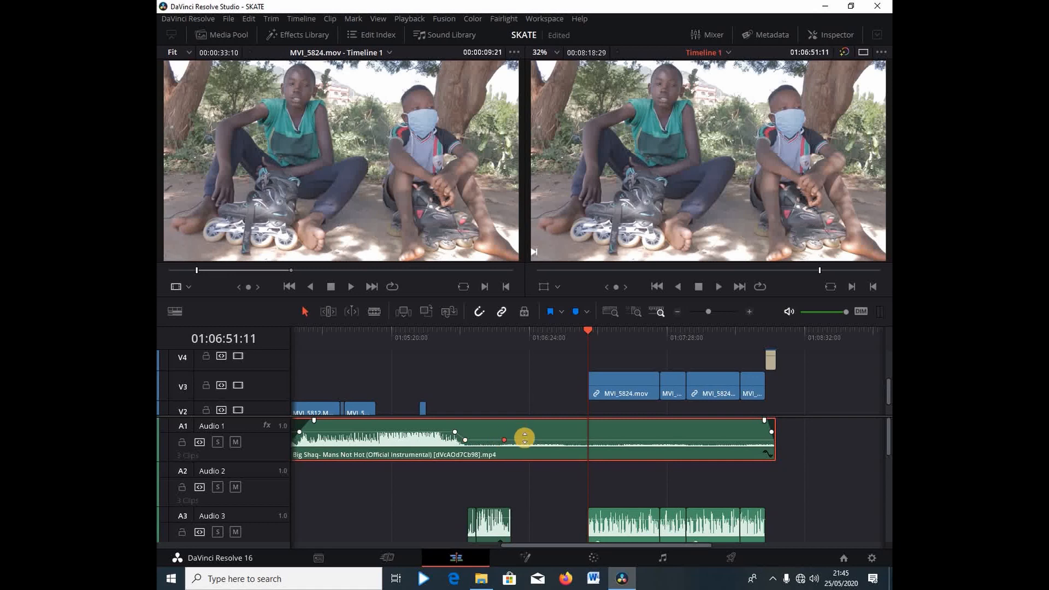
alt+click(519, 440)
drag(538, 435, 538, 433)
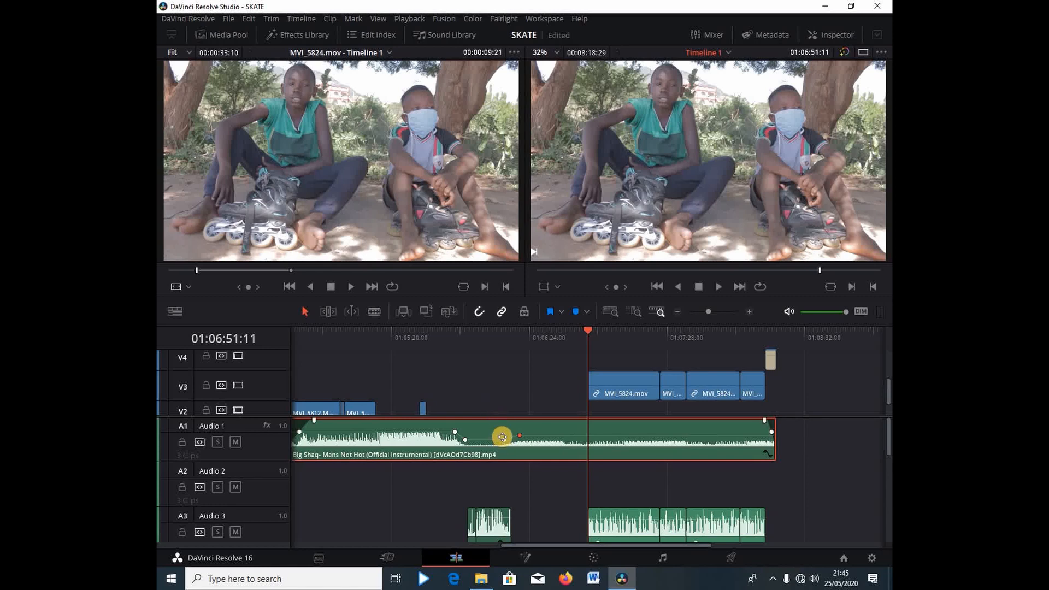
alt+click(552, 435)
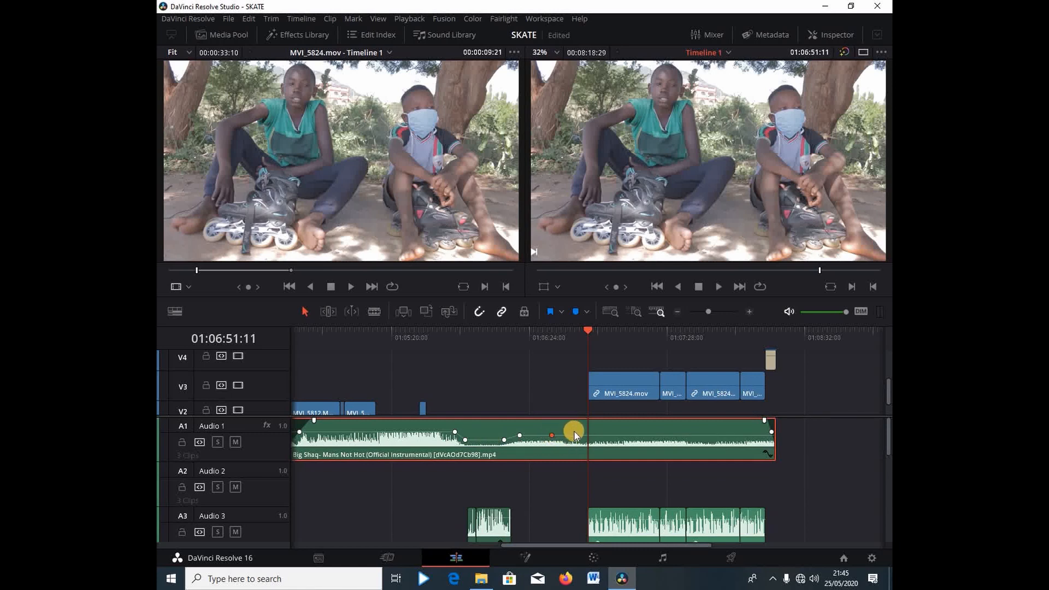
alt+click(566, 436)
- Undo the volume keyframes and level changes on the Big Shaq clip on Audio 1
key(ctrl+z)
key(ctrl+z)
key(ctrl+z)
key(ctrl+z)
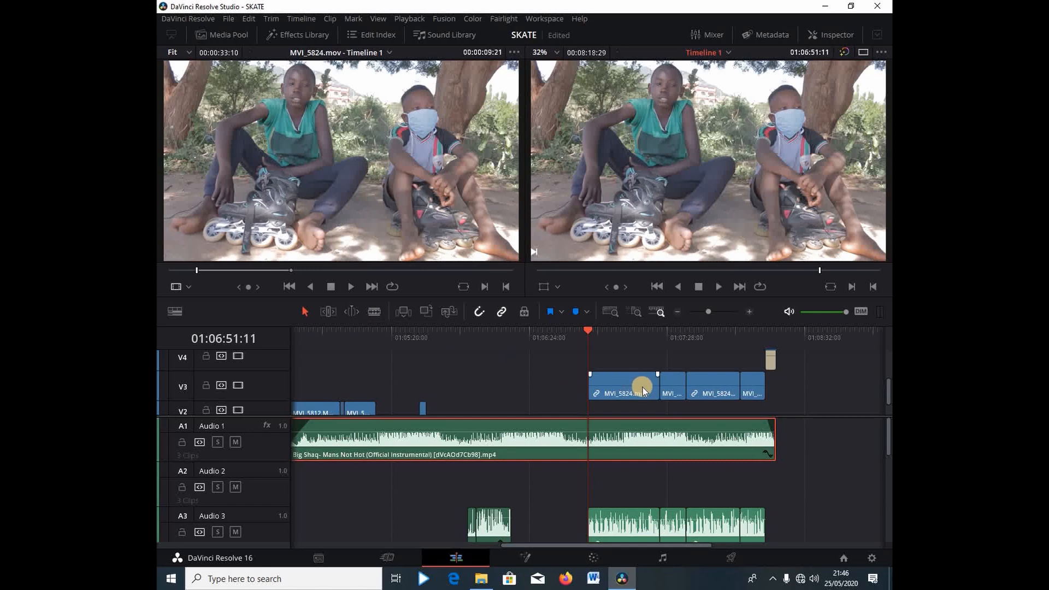
- Roll the cut between the first two MVI_5824.mov clips on V3 slightly earlier, then undo the edit
mouse_move(660, 385)
mouse_down()
mouse_move(635, 386)
mouse_move(655, 391)
mouse_up()
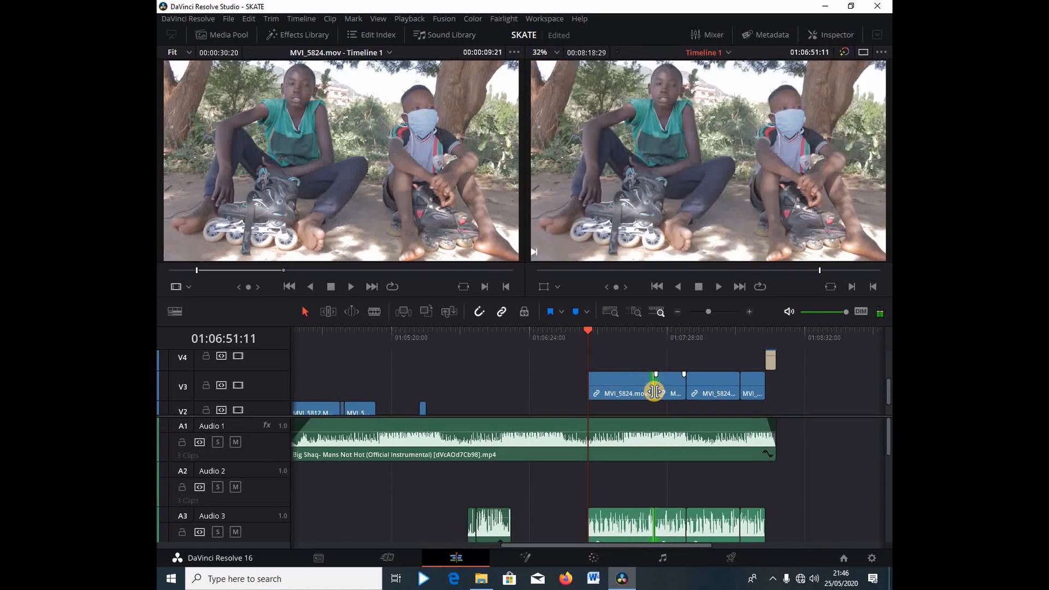
key(ctrl+z)
click(654, 391)
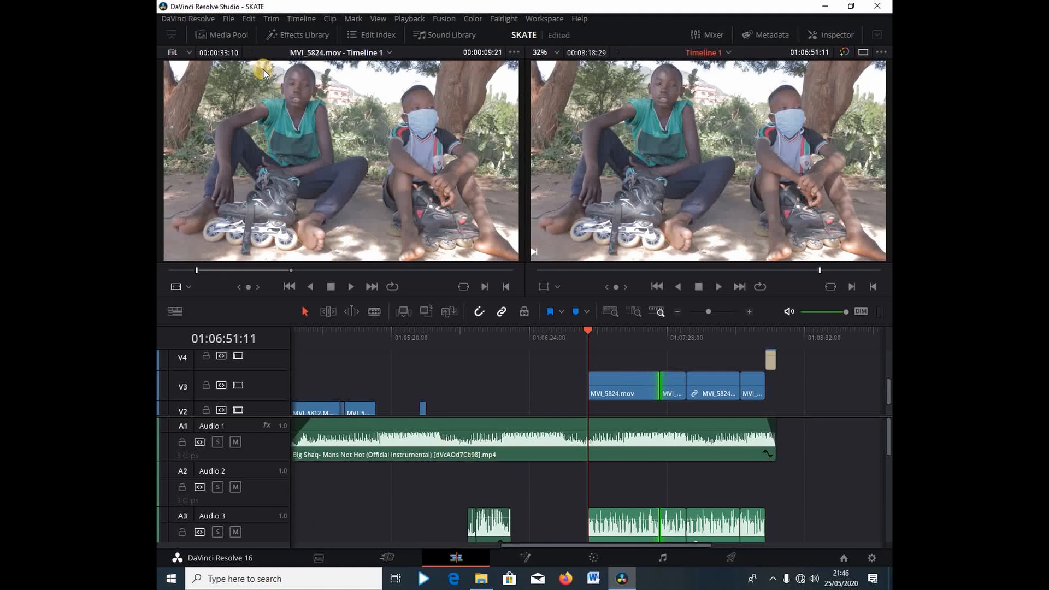
- Load MVI_5778.MOV from the media pool into the source viewer and hide the media pool again
click(243, 39)
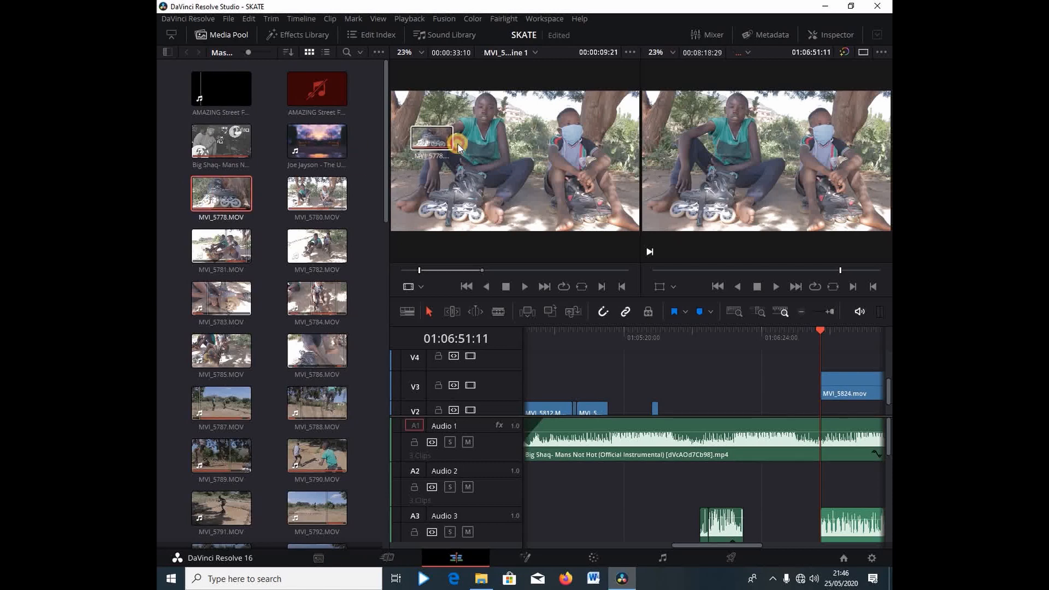
double_click(224, 194)
click(226, 35)
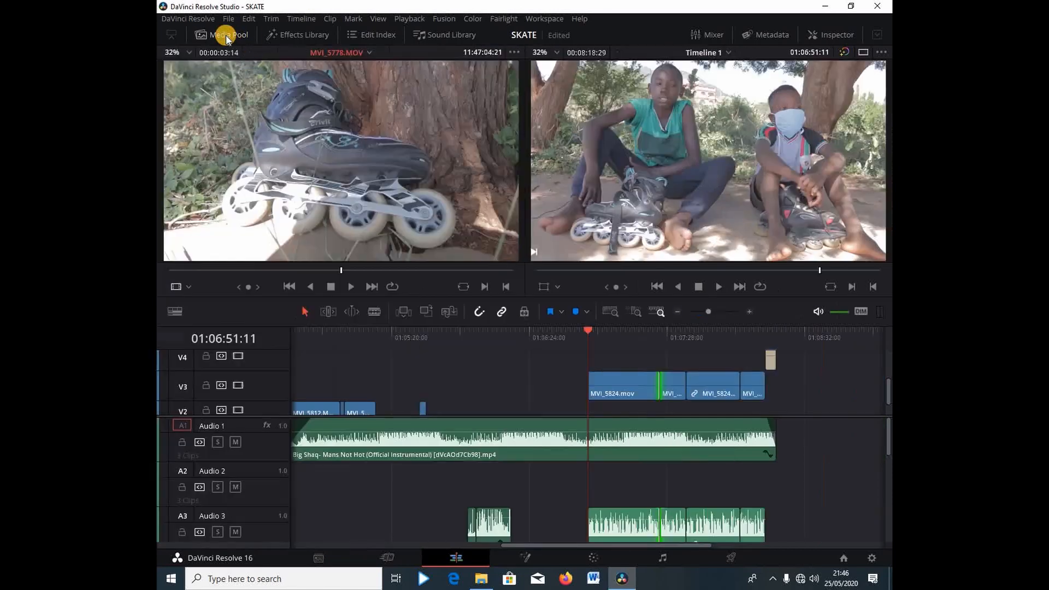
- Mark an in point at 11:47:03:16 and an out point at 11:47:04:17 on MVI_5778.MOV in the source viewer
click(223, 270)
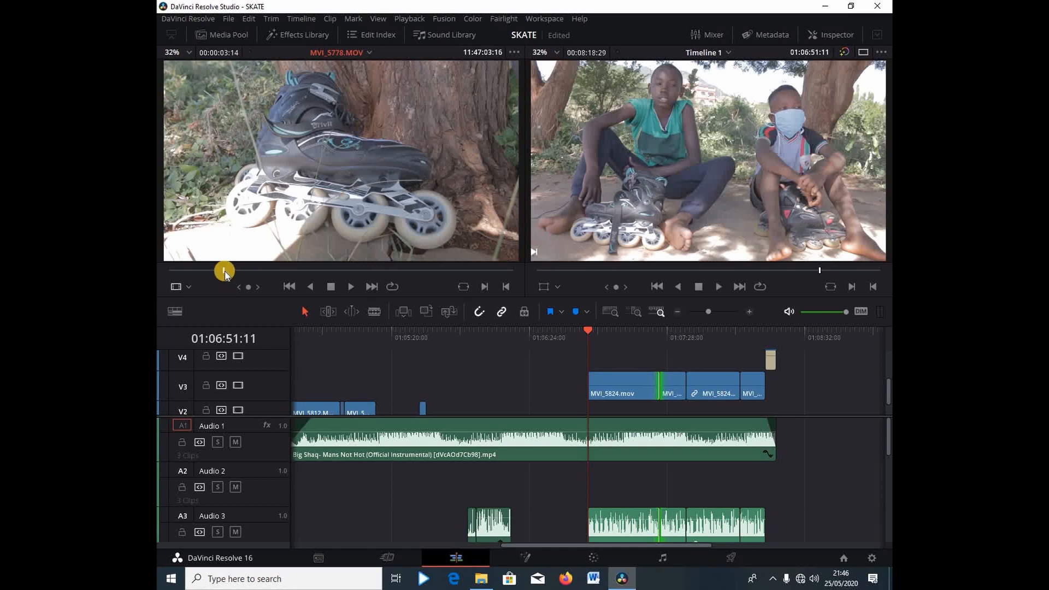
key(i)
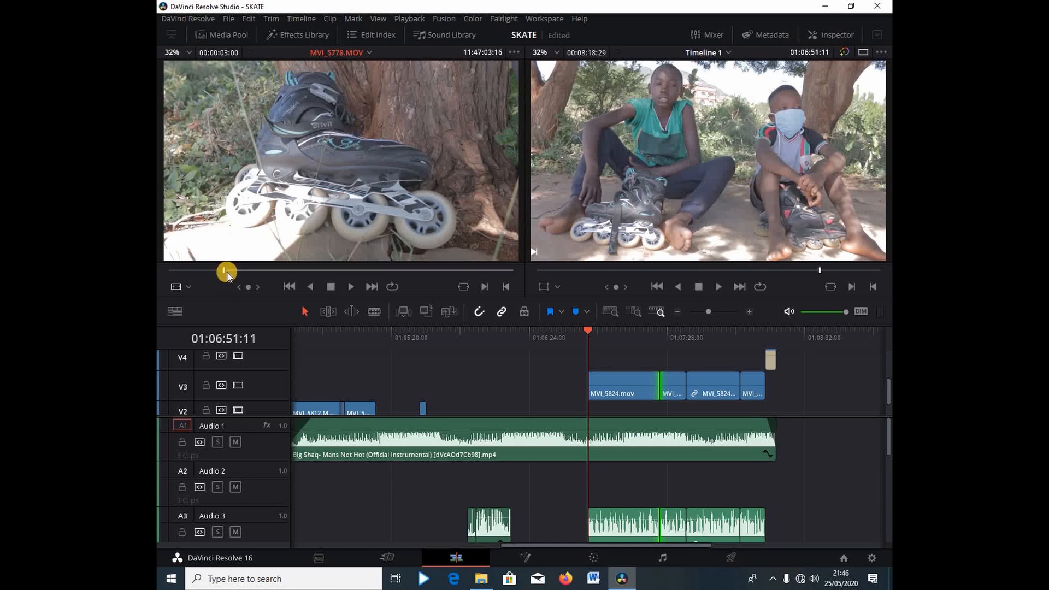
drag(327, 272, 324, 270)
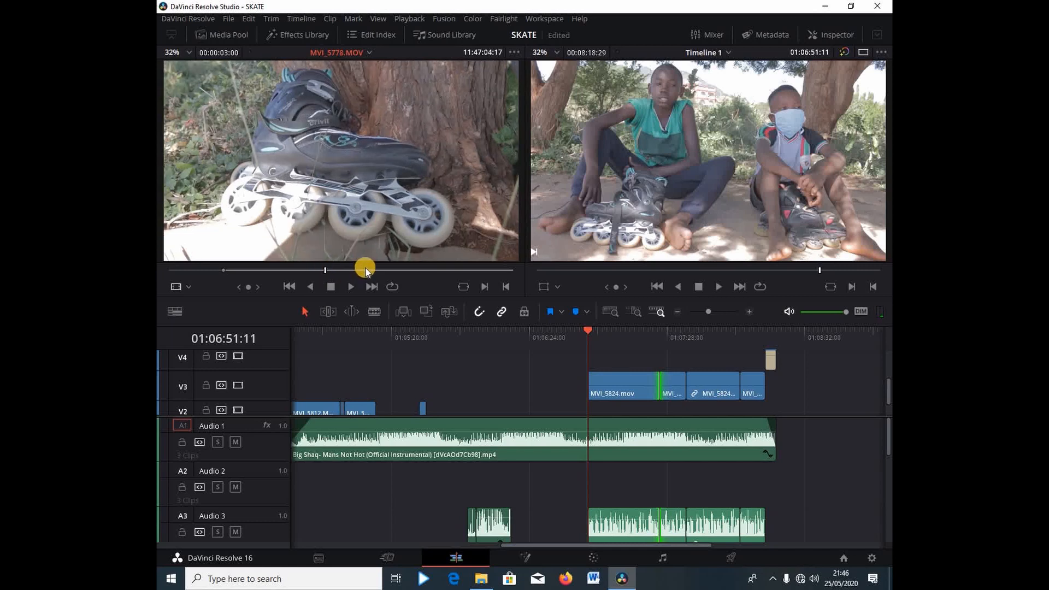
key(o)
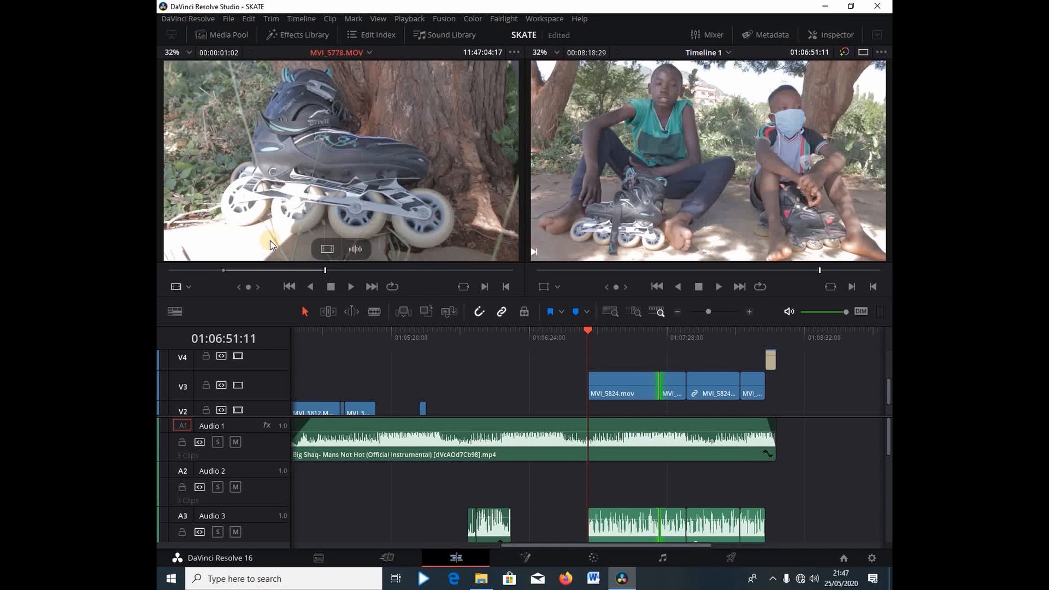
- Place the timeline playhead at 01:01:02:12 and dim the monitoring volume
click(680, 312)
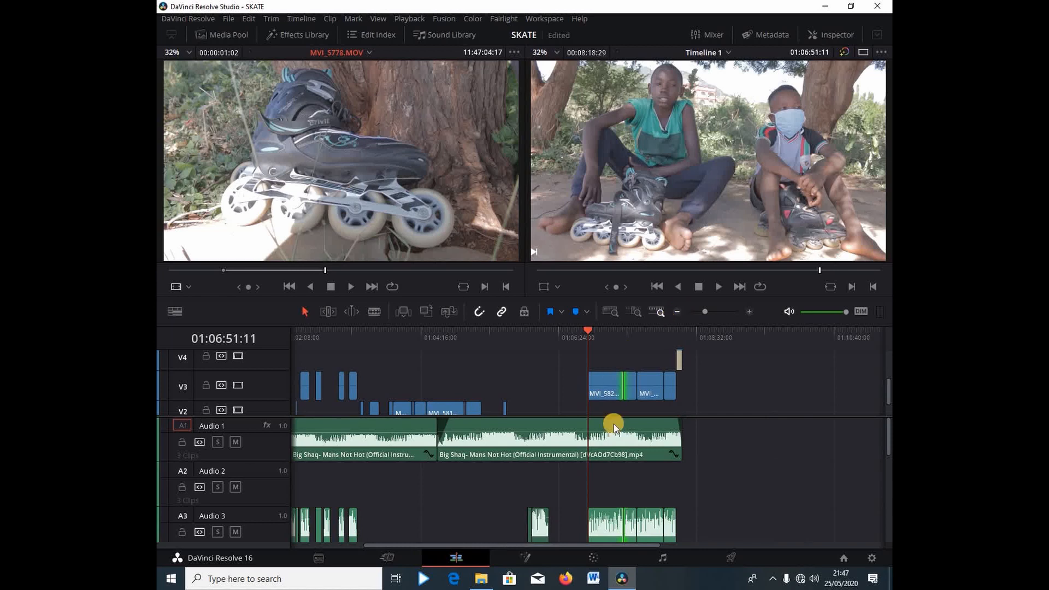
drag(410, 544, 337, 539)
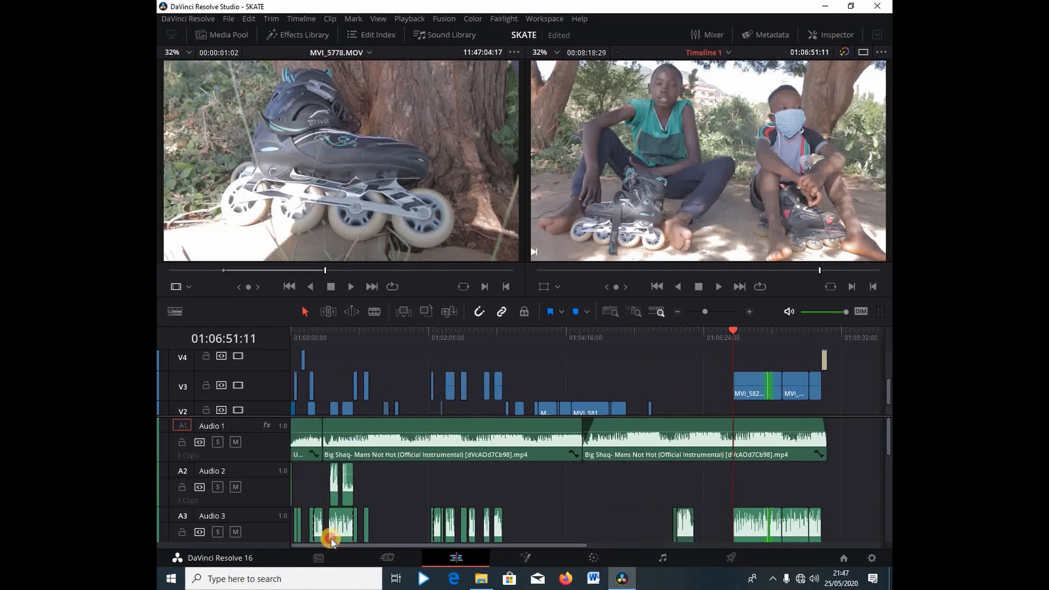
click(359, 331)
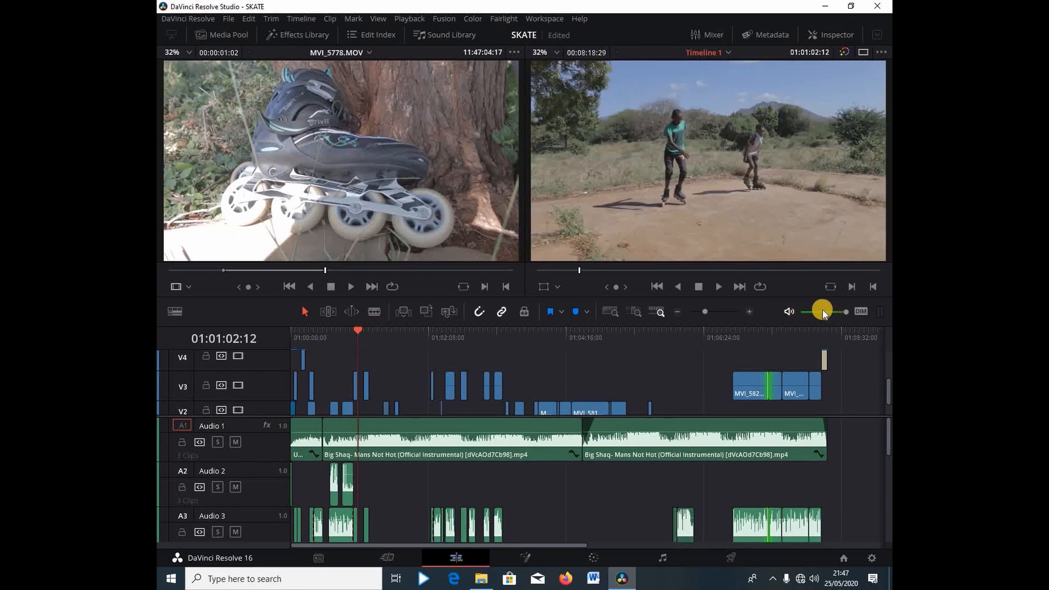
click(859, 308)
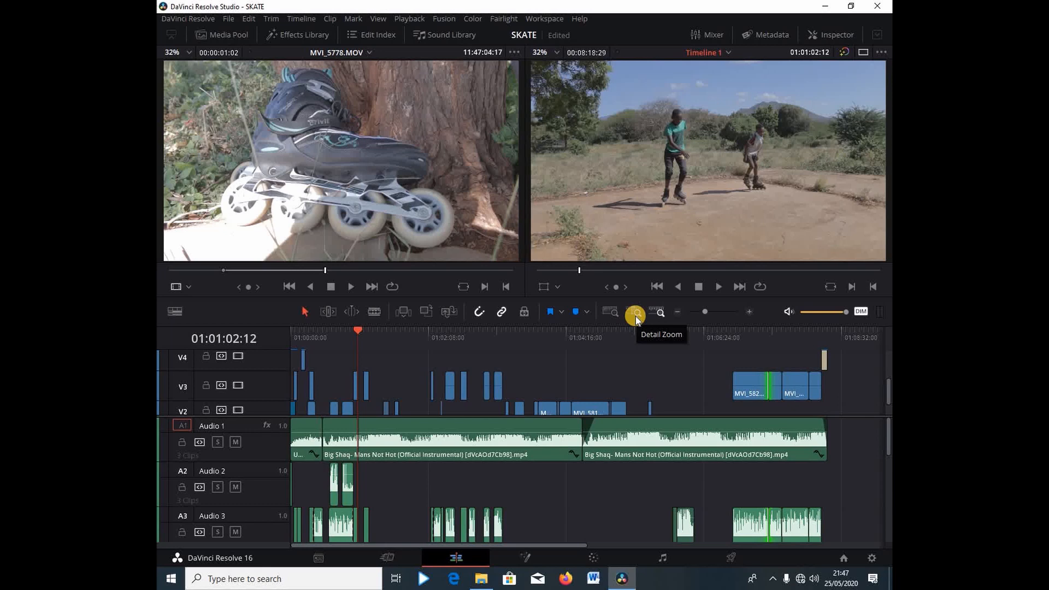
- Play the timeline in reverse from 01:01:02:12 to about 01:00:53:27, then forward to about 01:00:58:18
key(j)
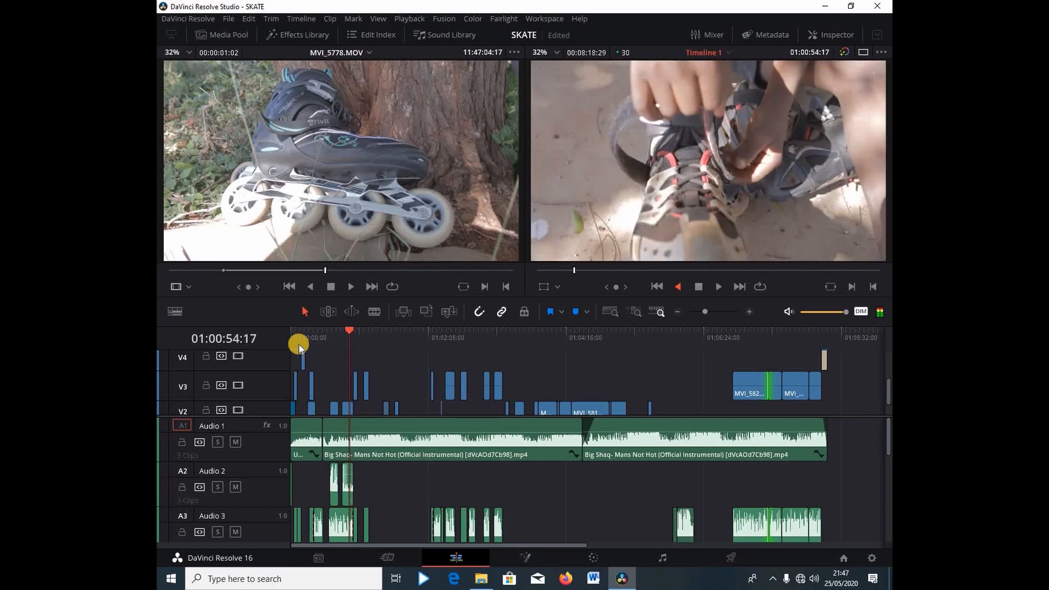
key(space)
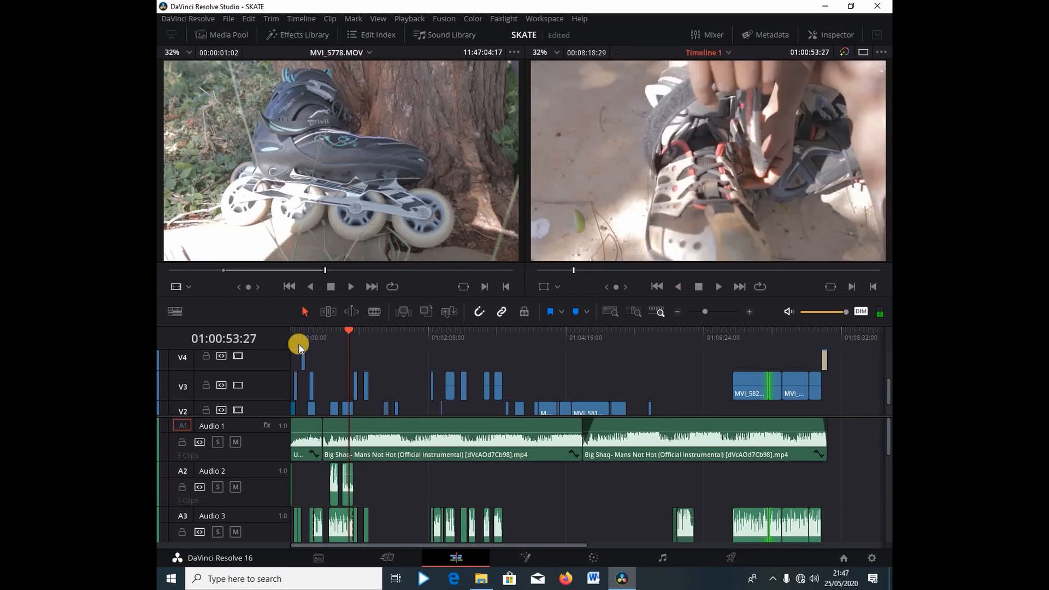
key(space)
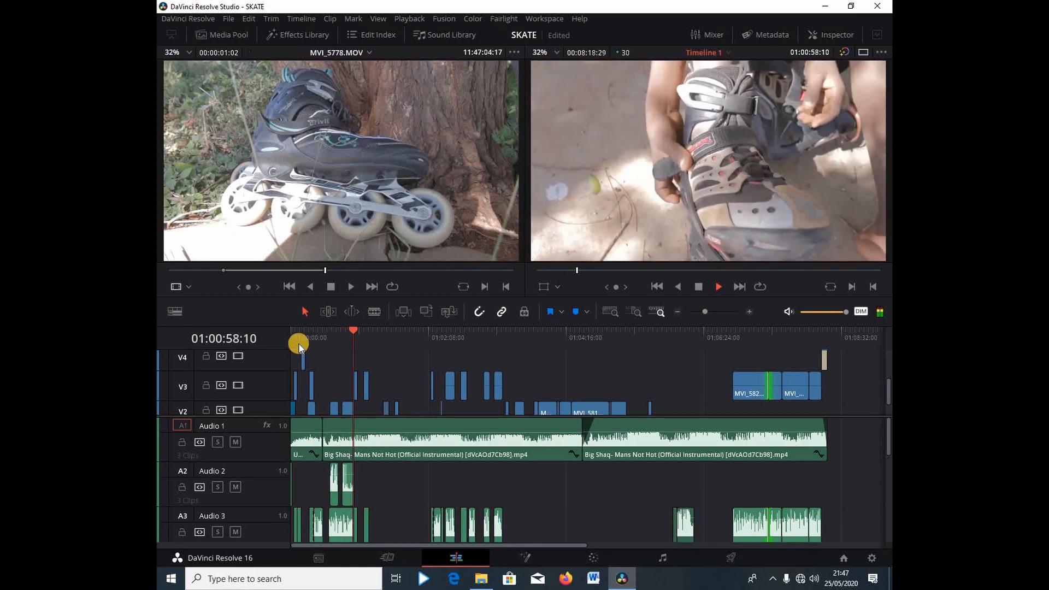
key(space)
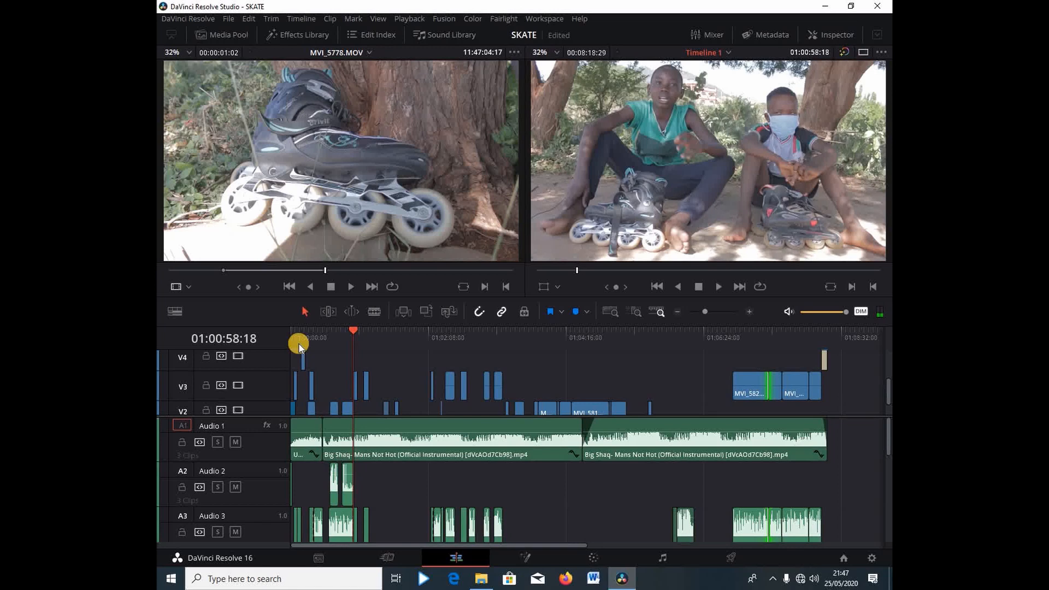
- Play the timeline in reverse to about 01:00:55:27, then forward to about 01:00:57:19
key(j)
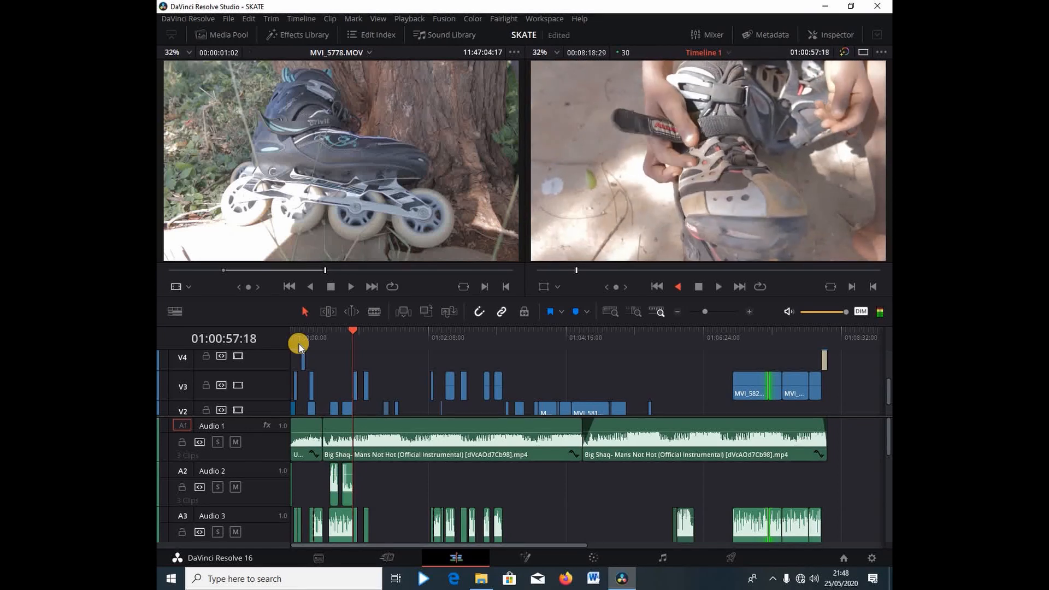
key(space)
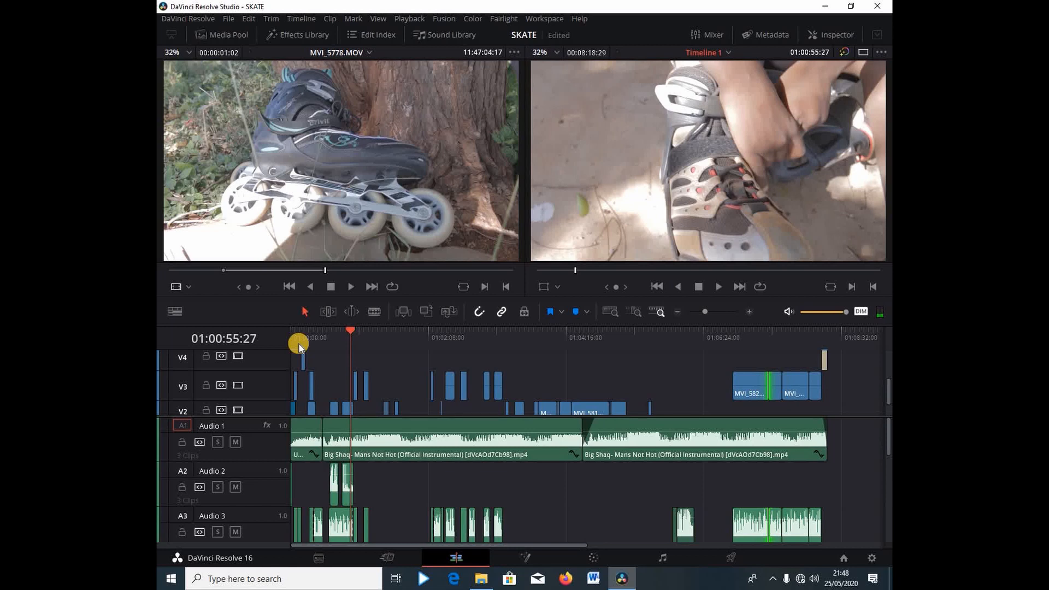
key(space)
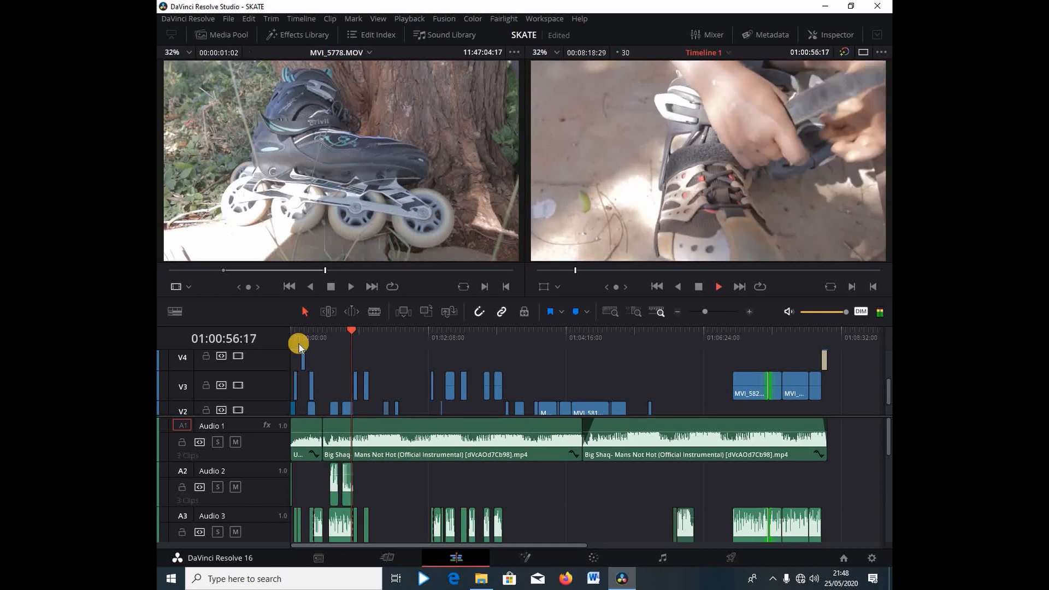
key(space)
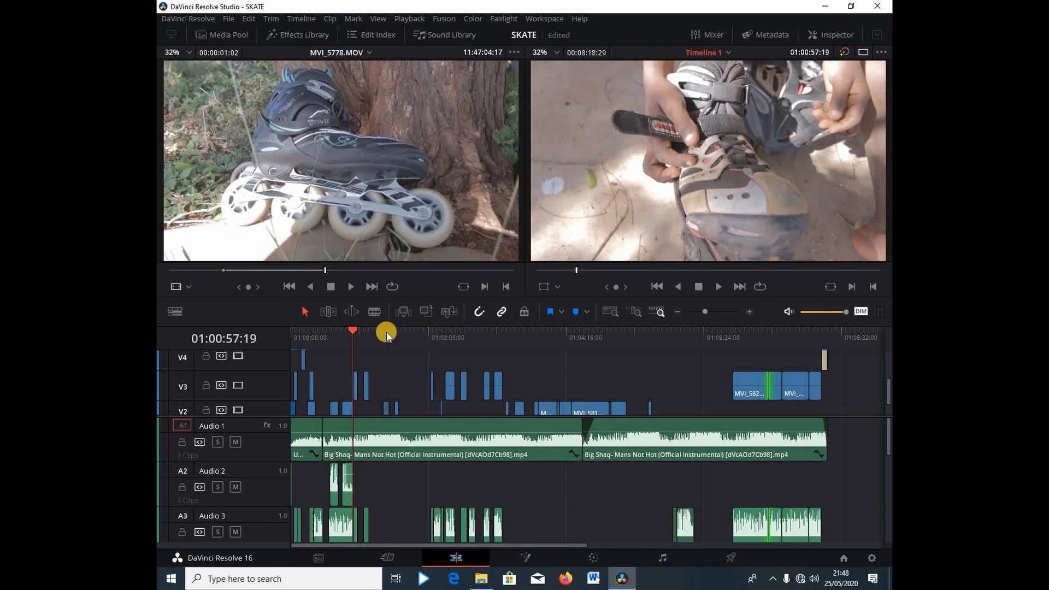
- Play the timeline in reverse with a stop at about 01:00:52:13, then continue backwards at reduced speed to about 01:00:36:24
key(j)
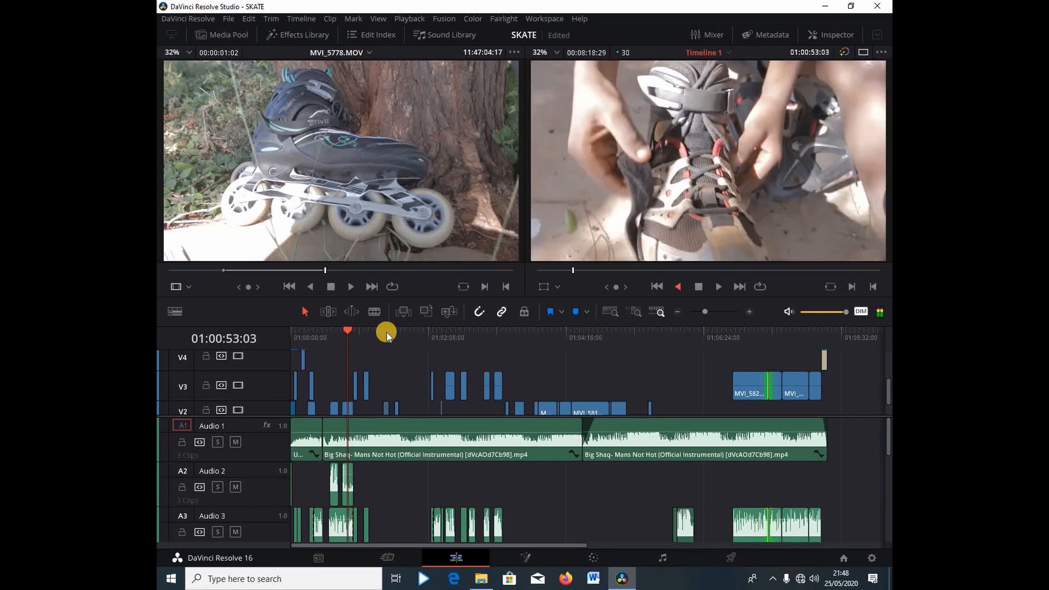
key(k)
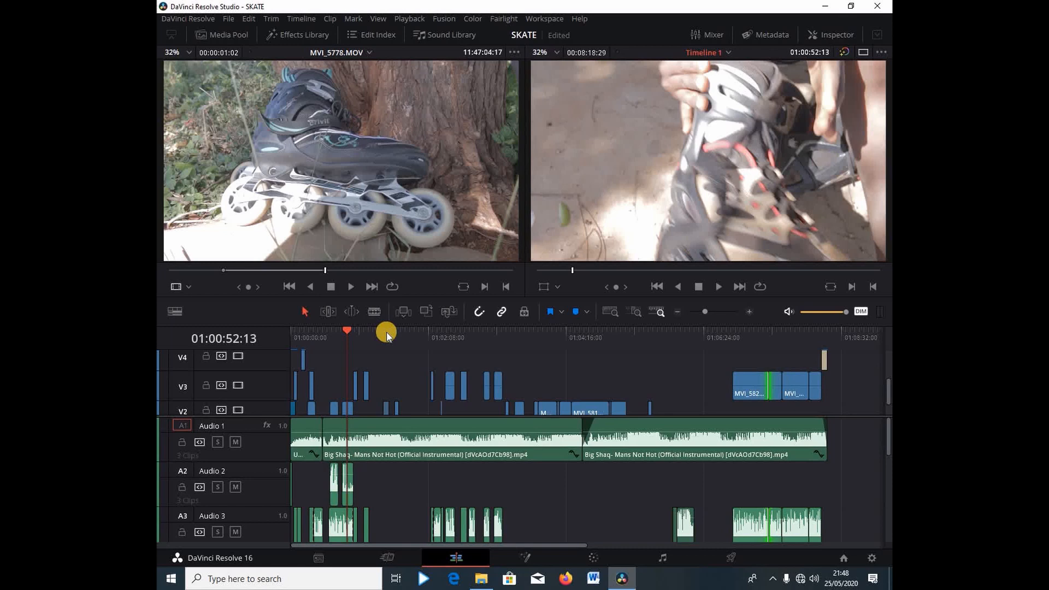
key(j)
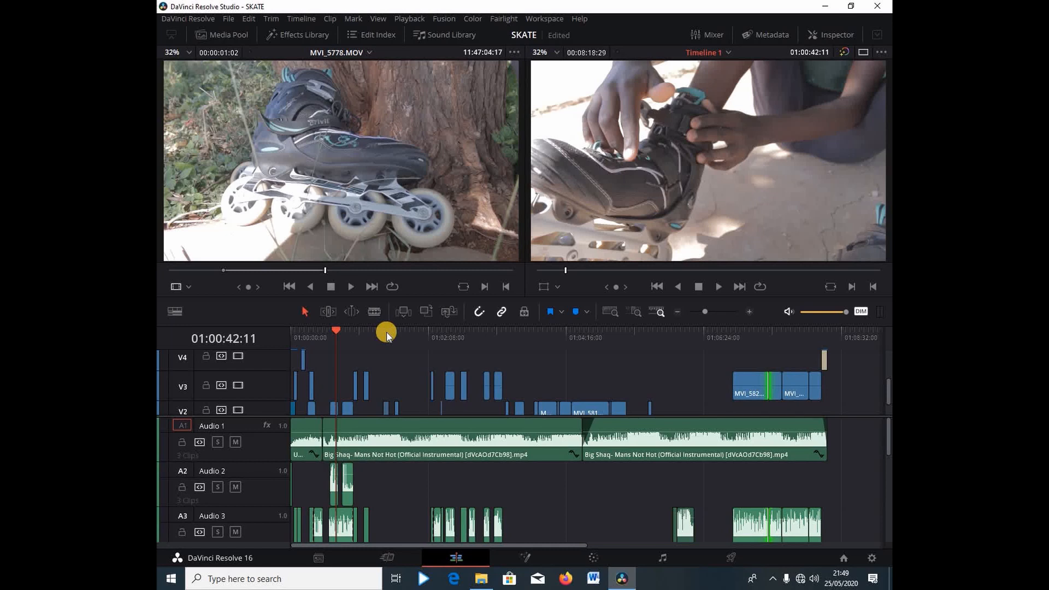
key(j)
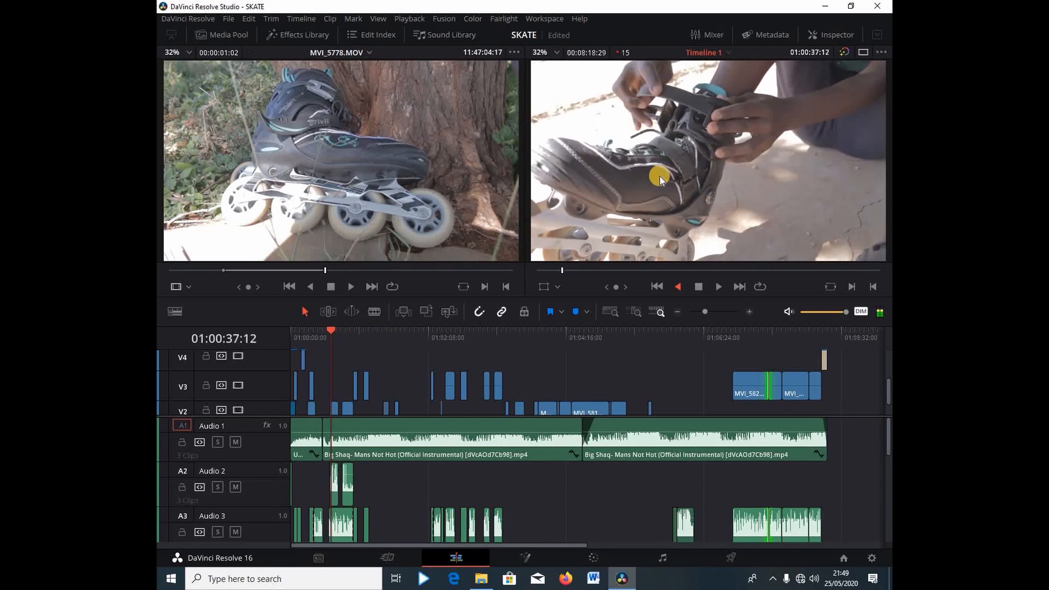
key(space)
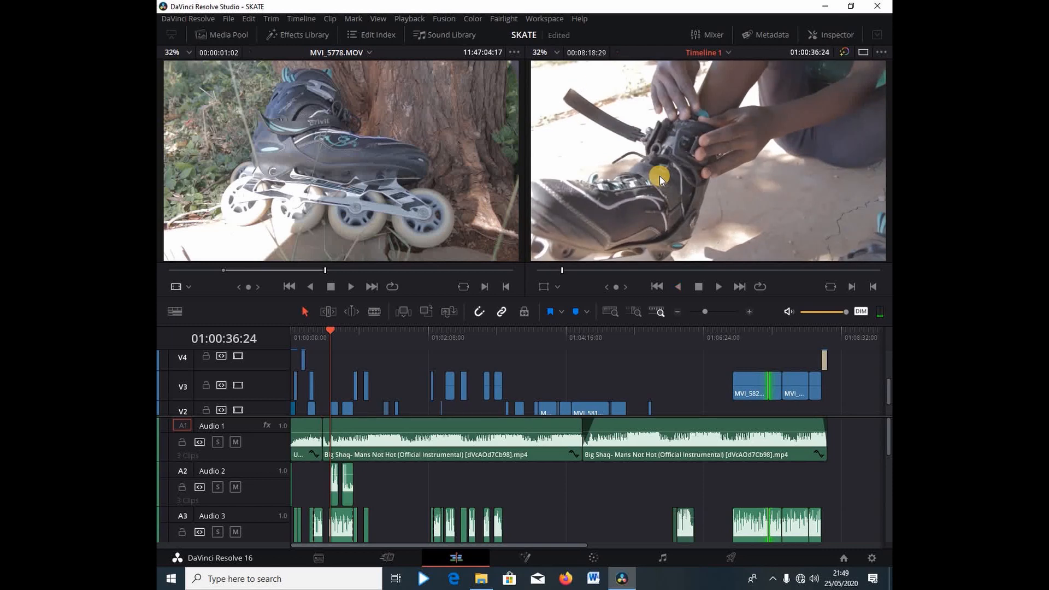
- Play the timeline forward from 01:00:36:24 to about 01:00:51:12, and in reverse to about 01:00:43:27
key(space)
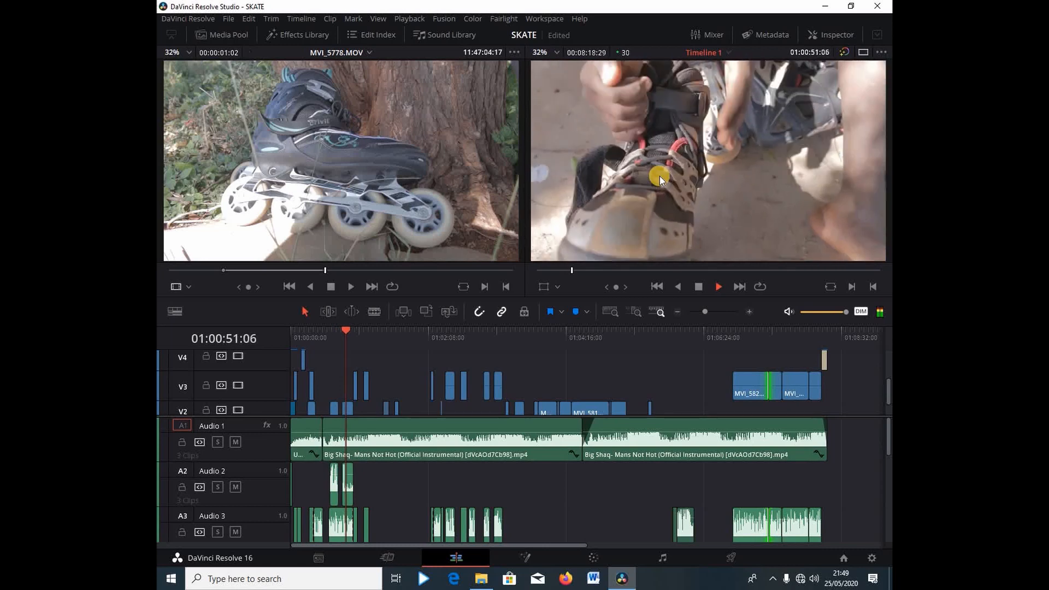
key(space)
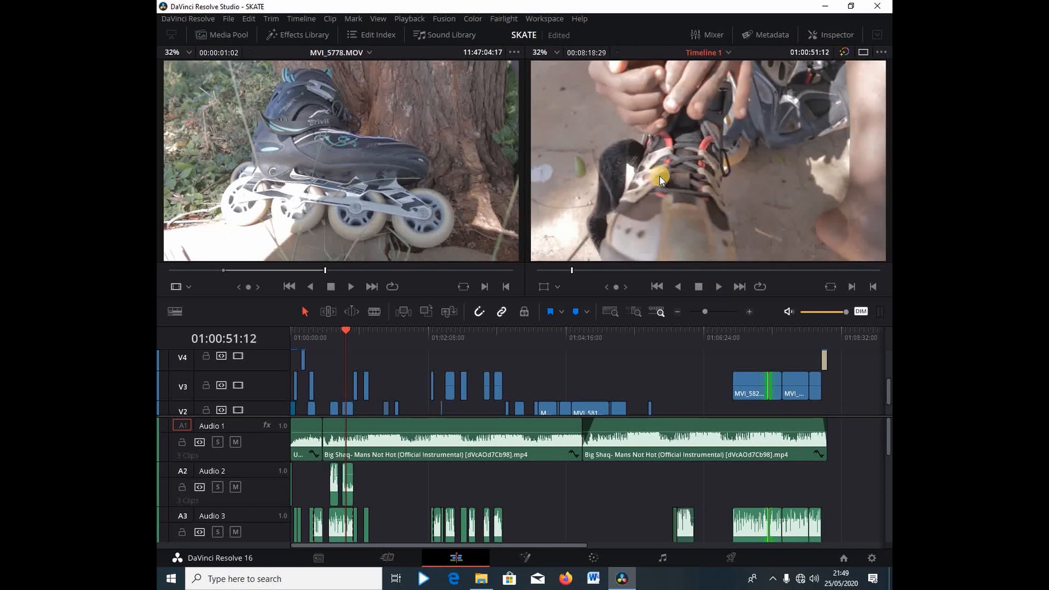
key(j)
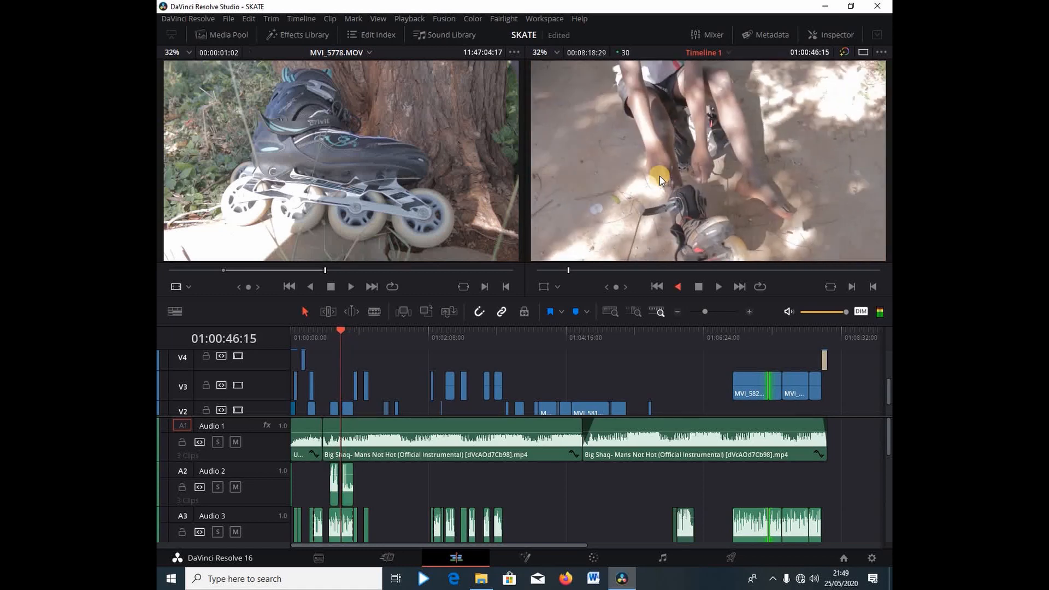
key(k)
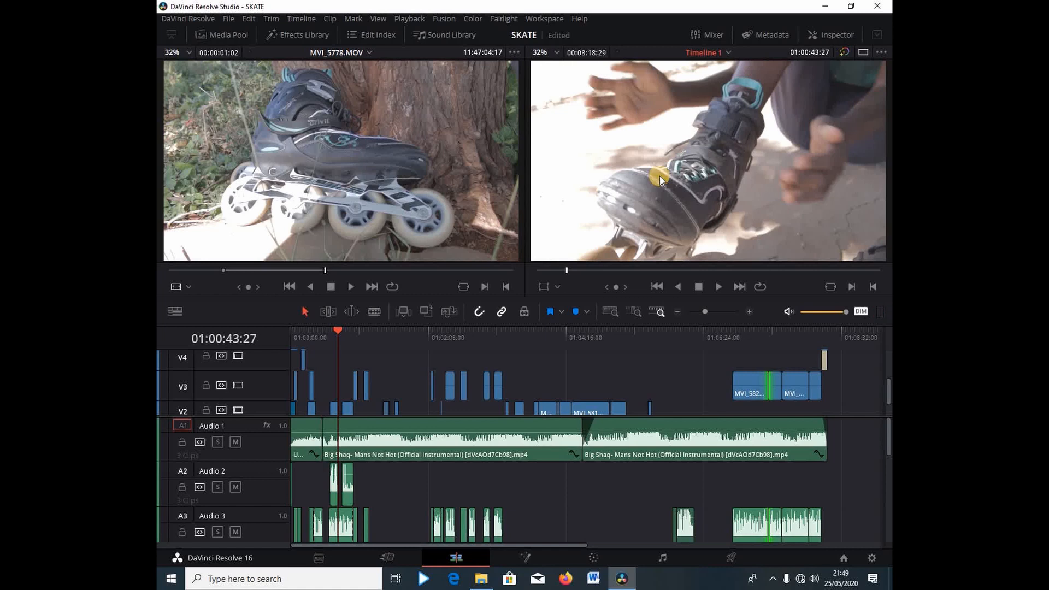
- Play the timeline forward to about 01:01:10:11, back in reverse to about 01:01:00:10, and forward again to about 01:01:10:08
key(l)
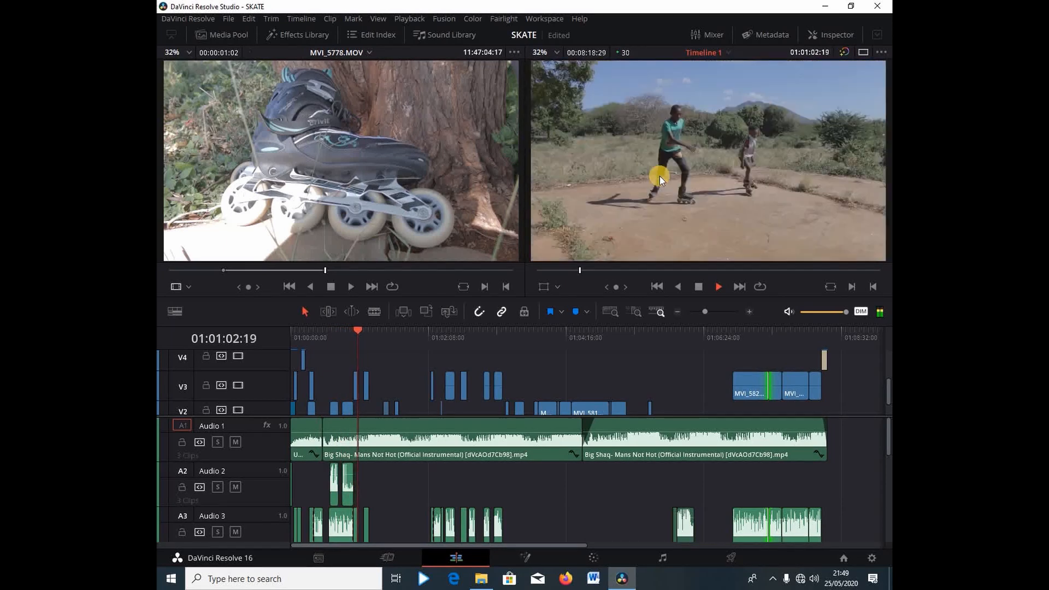
key(k)
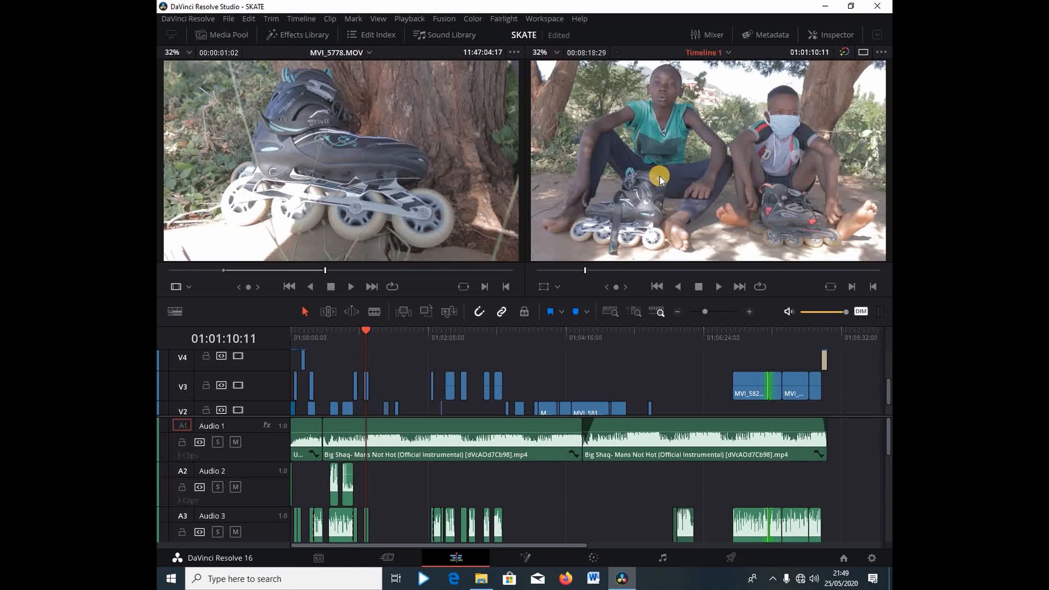
key(j)
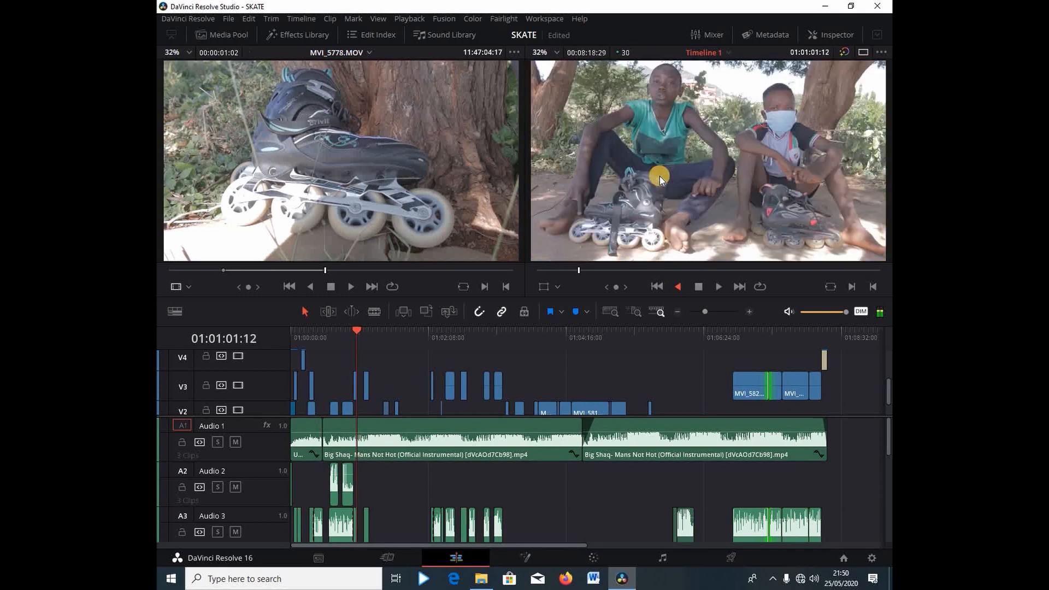
key(k)
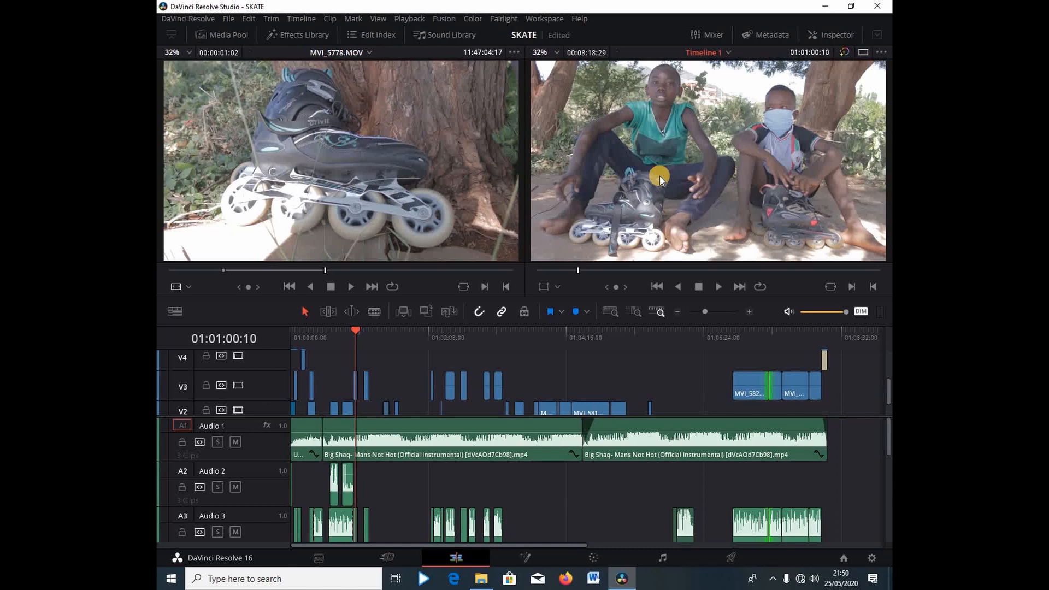
key(space)
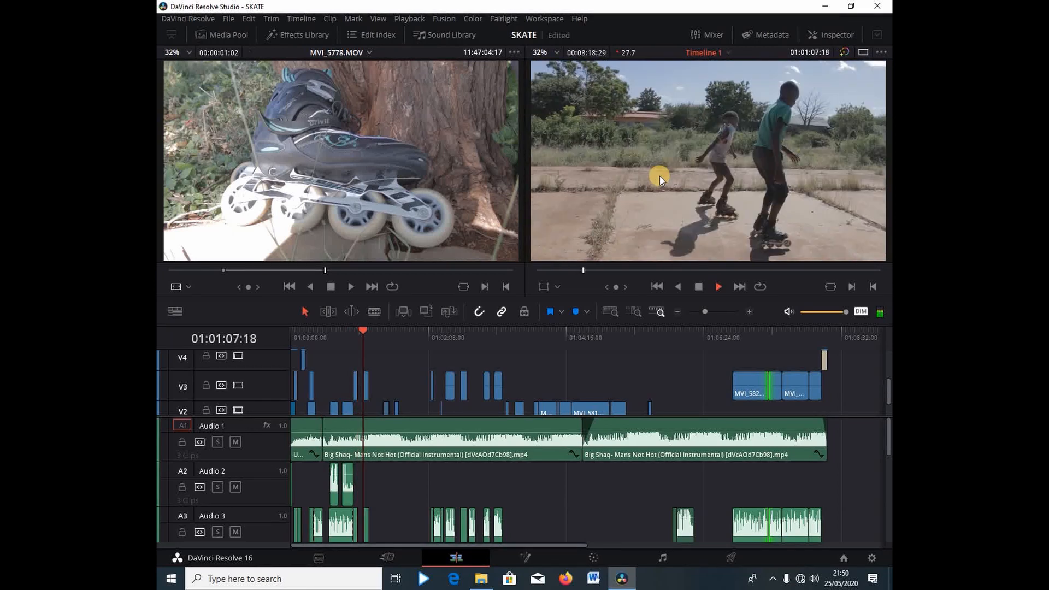
key(space)
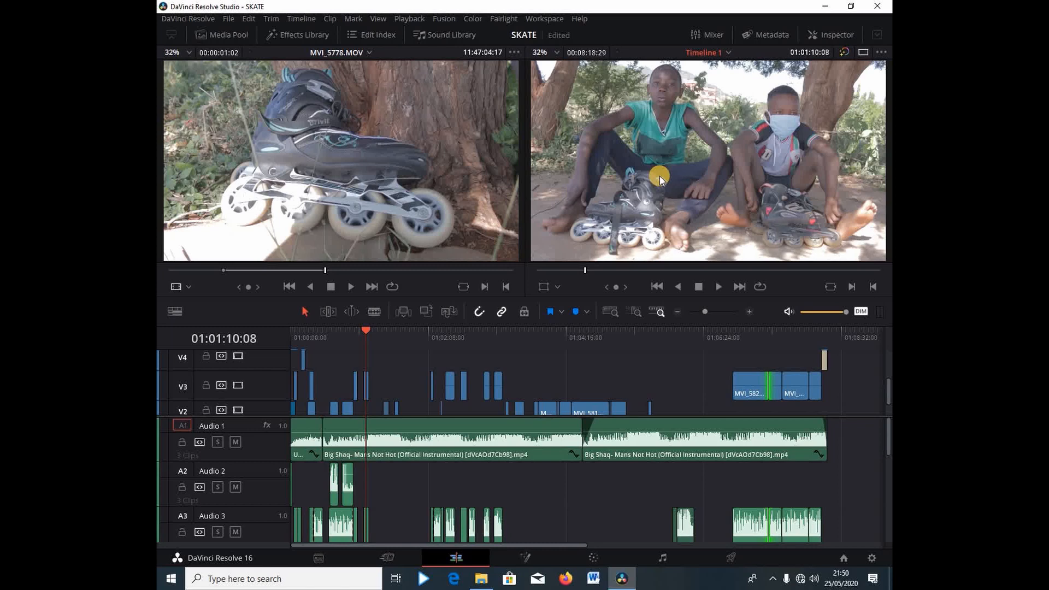
- Open the Color page and alternate between clips 18 and 19 to compare their grades, ending on clip 19
click(594, 557)
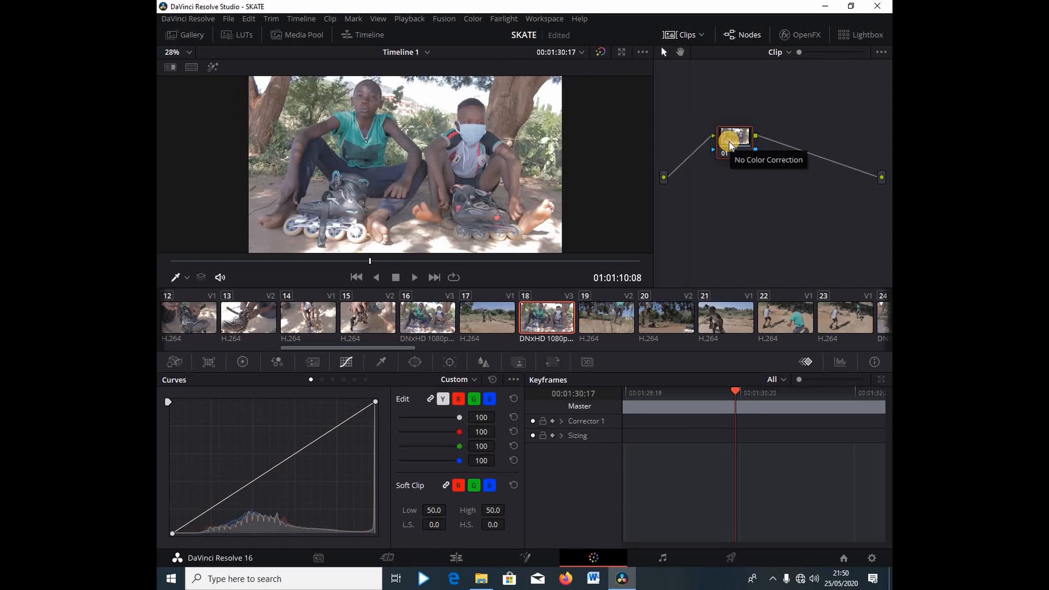
click(610, 326)
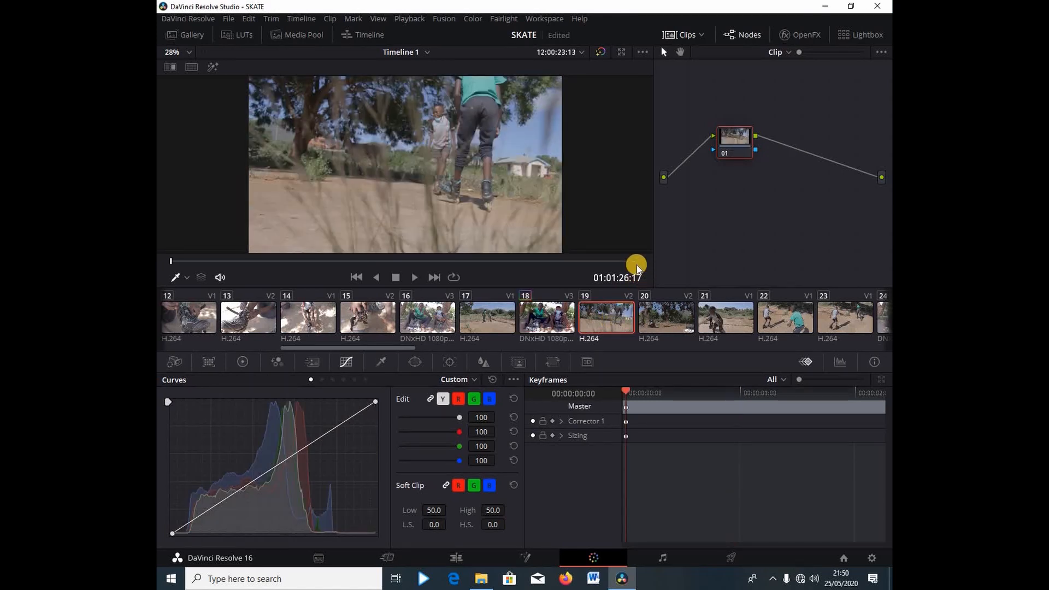
click(547, 317)
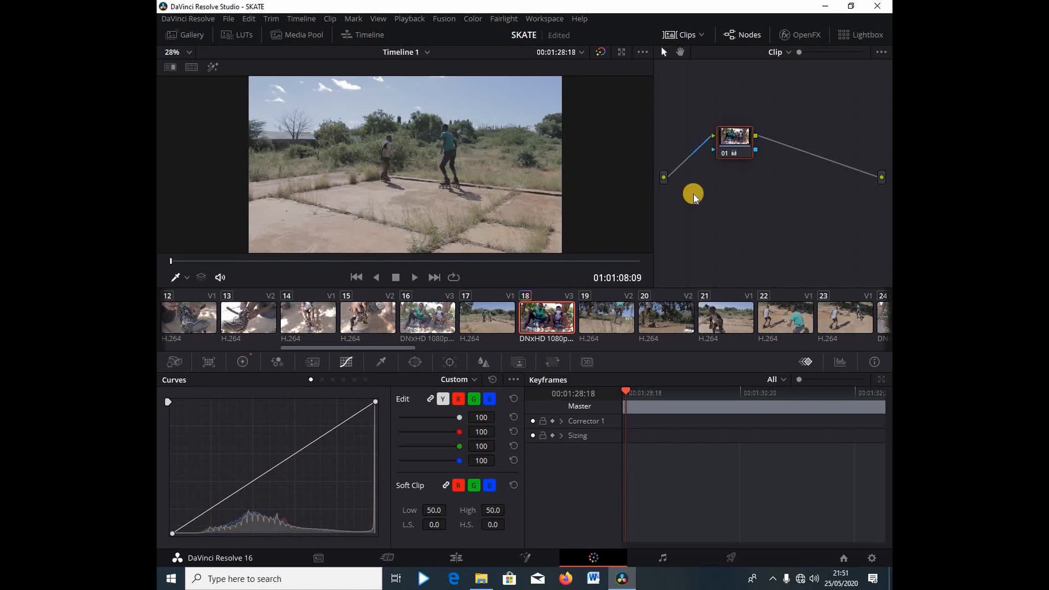
click(601, 313)
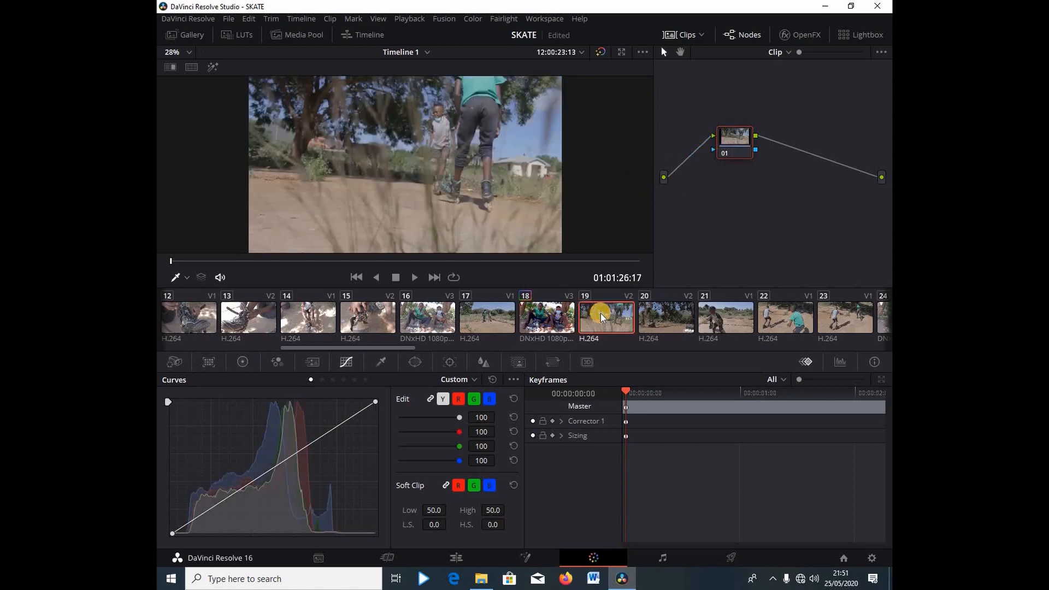
click(569, 326)
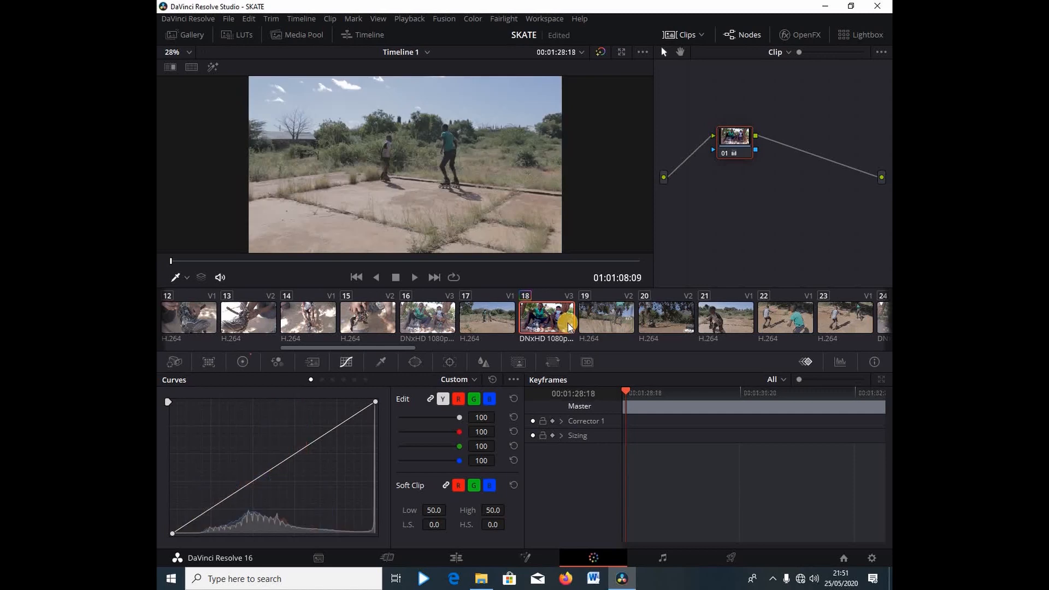
click(608, 313)
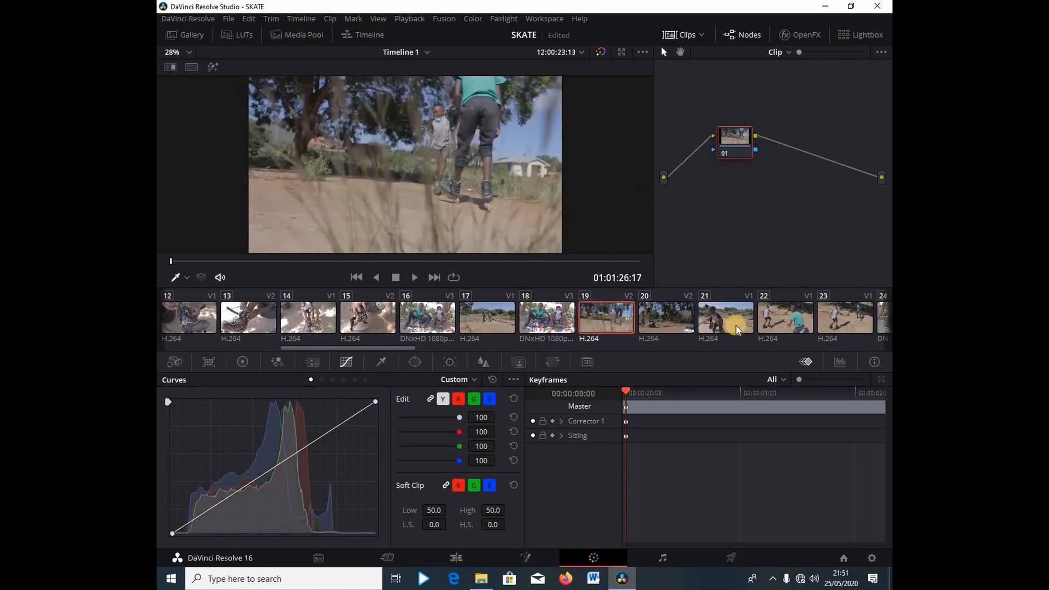
- Paste the copied color grade onto the node of clip 22, and remove that grade from the node again
click(772, 319)
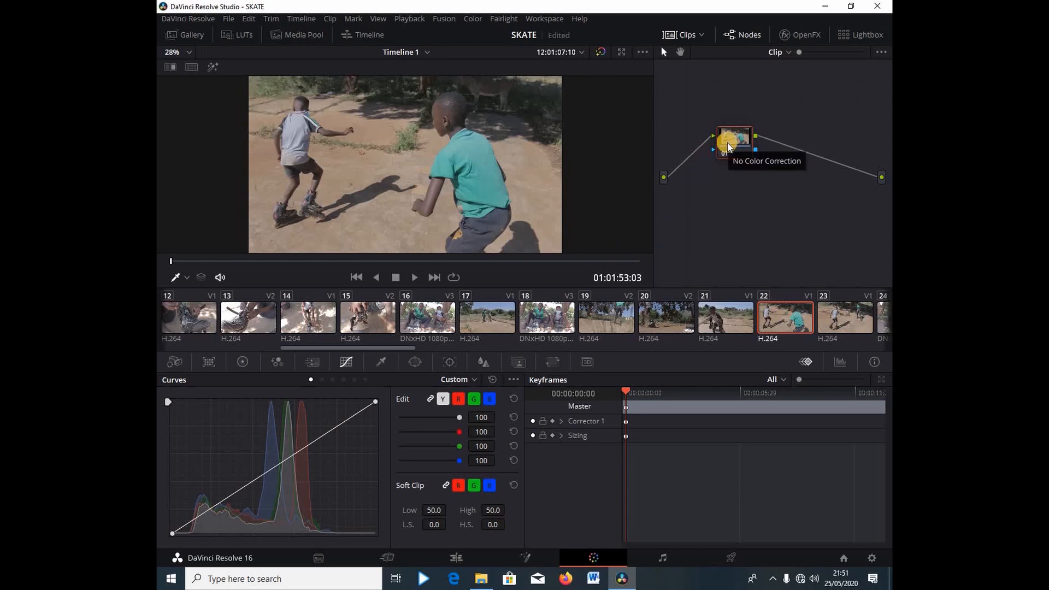
key(ctrl+v)
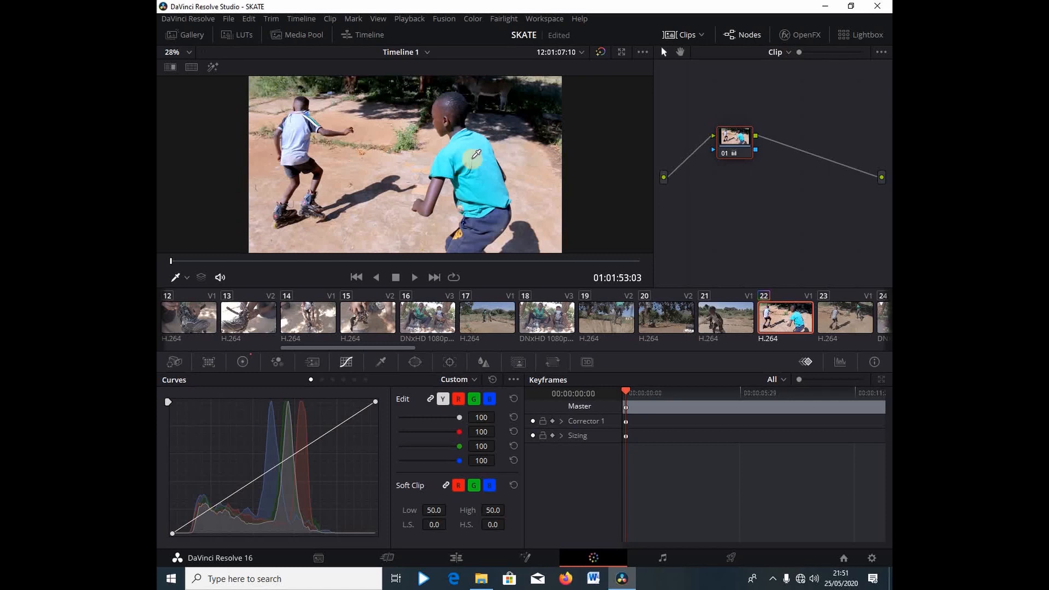
right_click(741, 144)
click(754, 153)
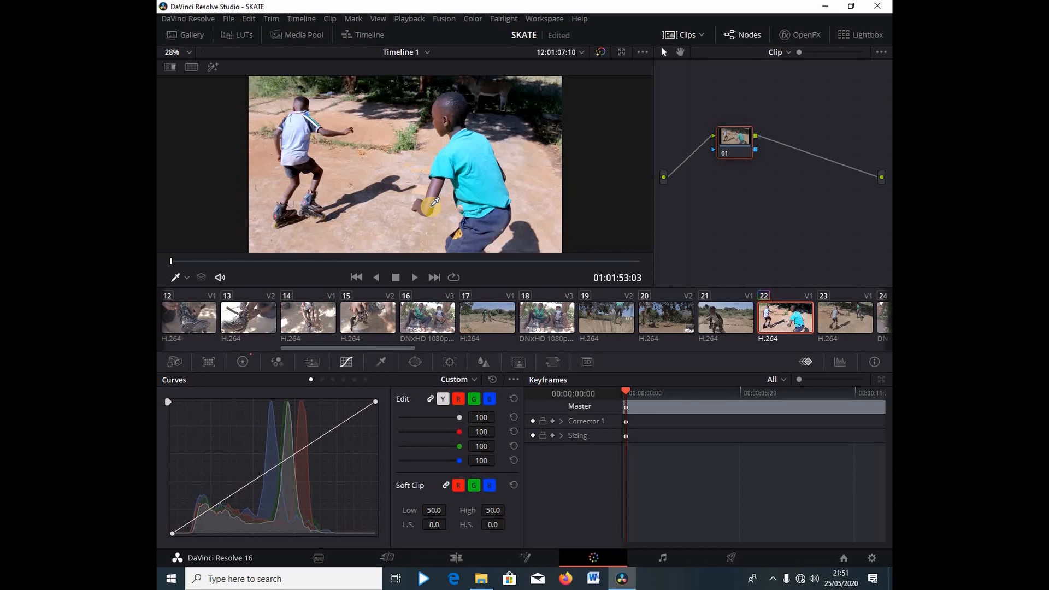
right_click(733, 148)
click(742, 154)
- Return to the Edit page and place the timeline playhead at 01:02:10:26
click(460, 558)
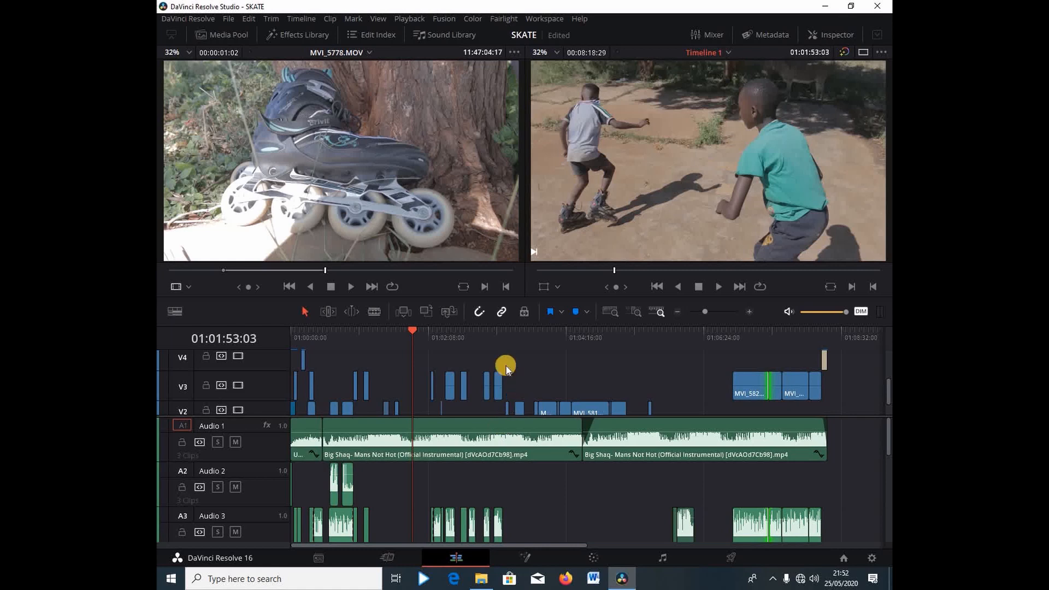
click(431, 332)
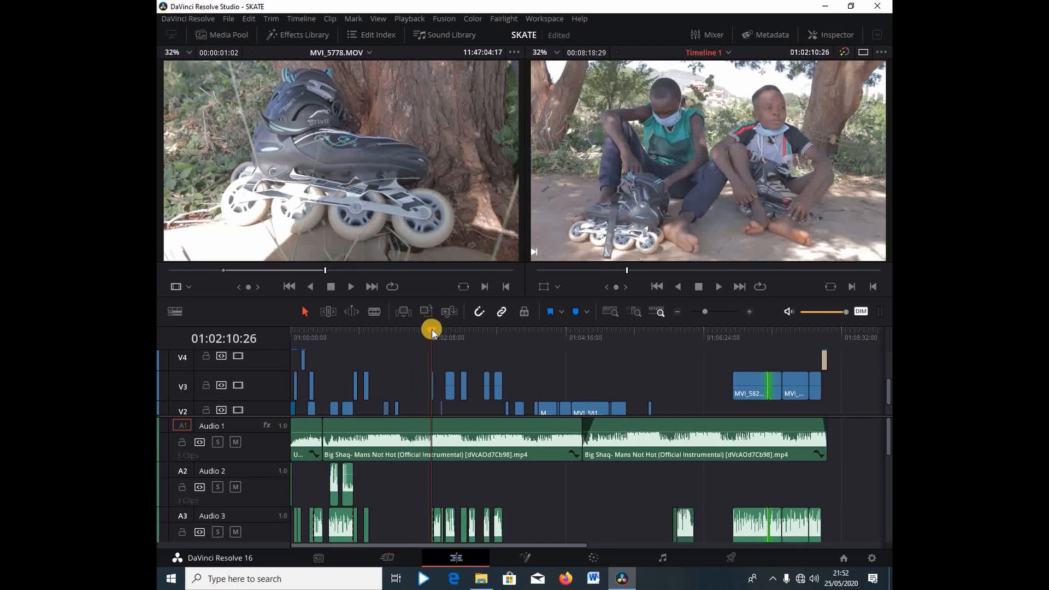
- Add a timeline marker at 01:02:10:26 and delete it, repeating this three times in total
key(m)
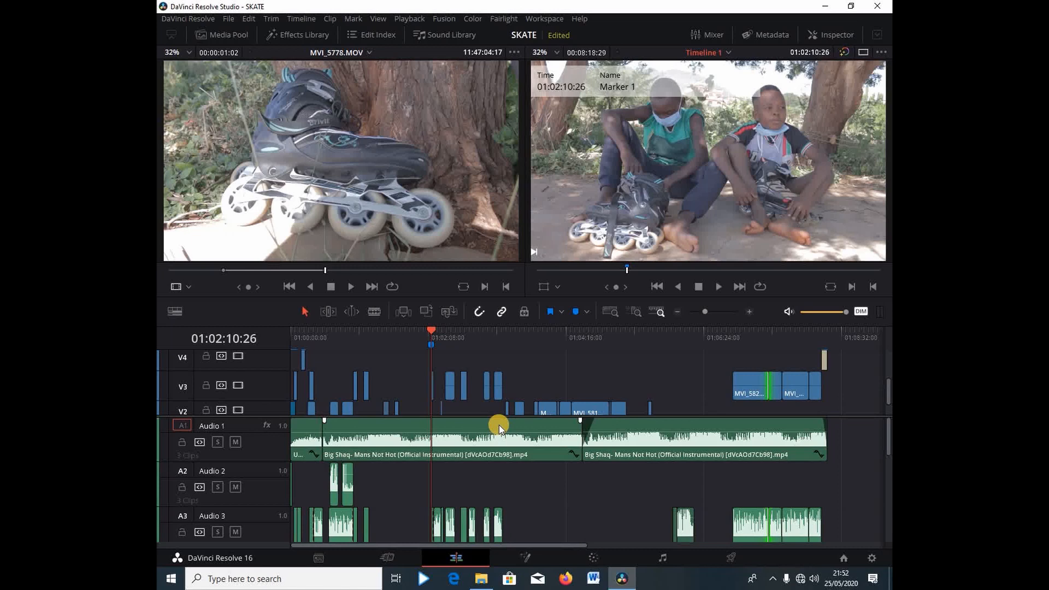
key(alt+m)
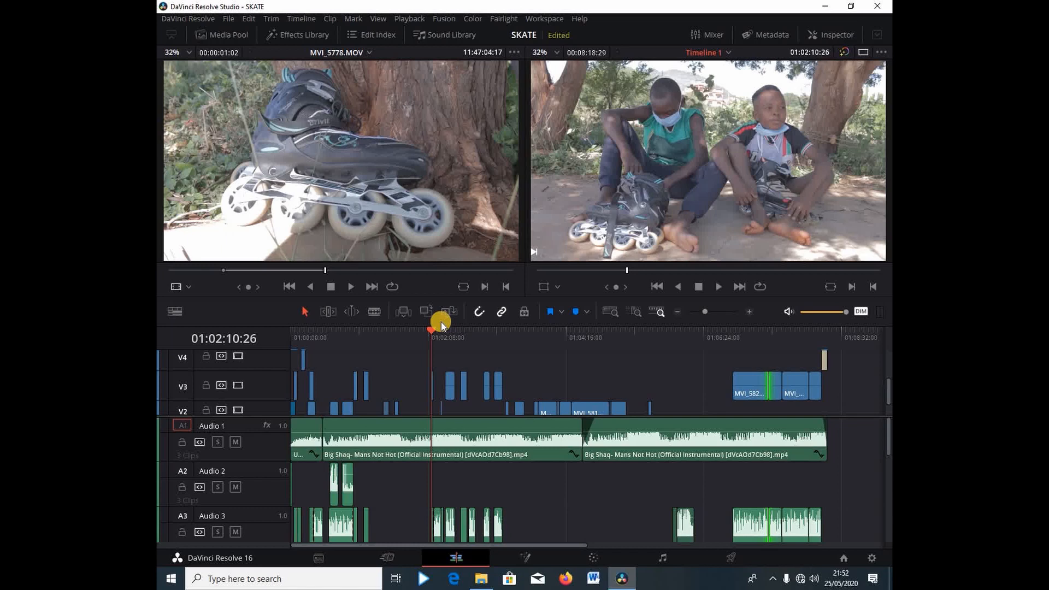
key(m)
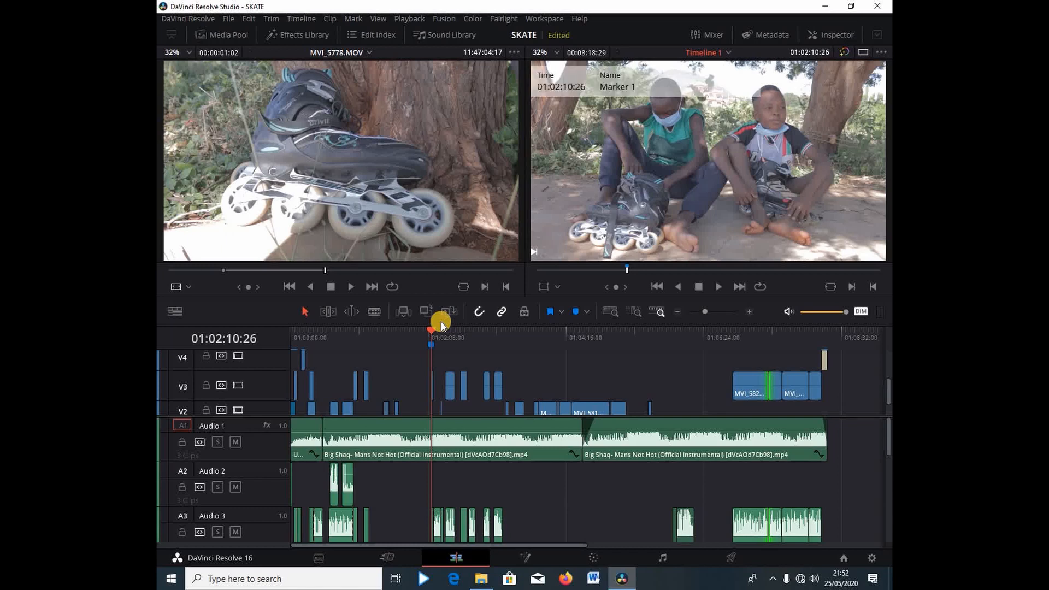
key(alt+m)
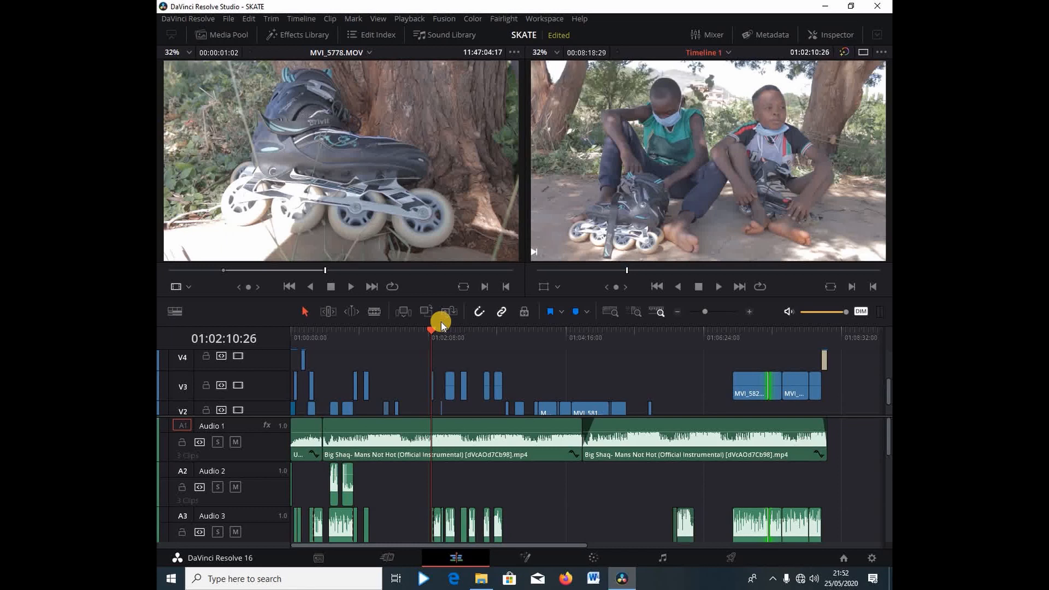
key(m)
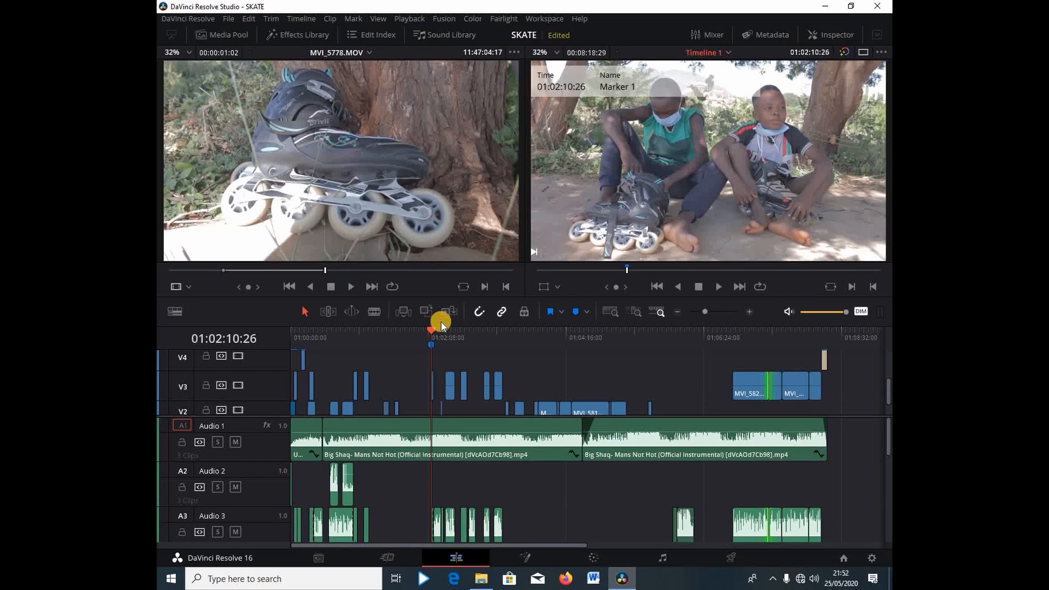
key(alt+m)
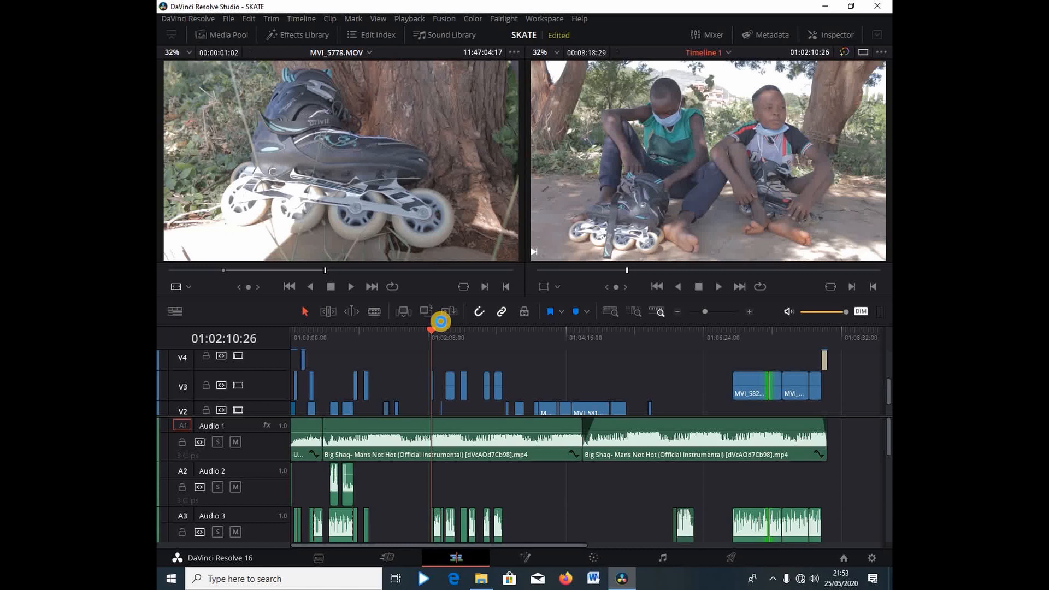
- Save the project and export it as SKATE in .drp format to the Documents folder, replacing the existing file
key(ctrl+s)
key(ctrl+s)
key(ctrl+e)
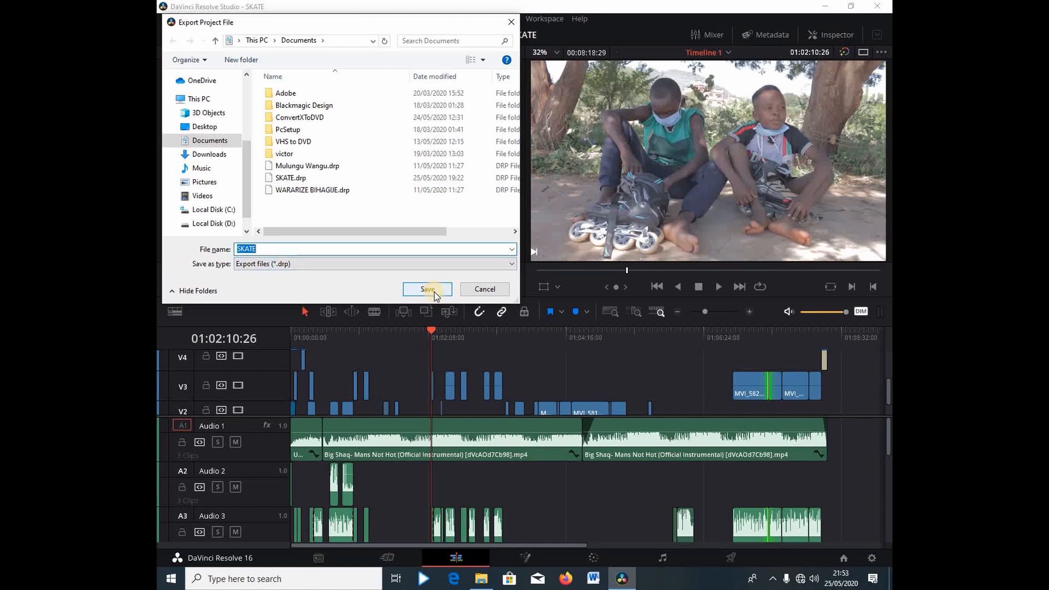
click(432, 291)
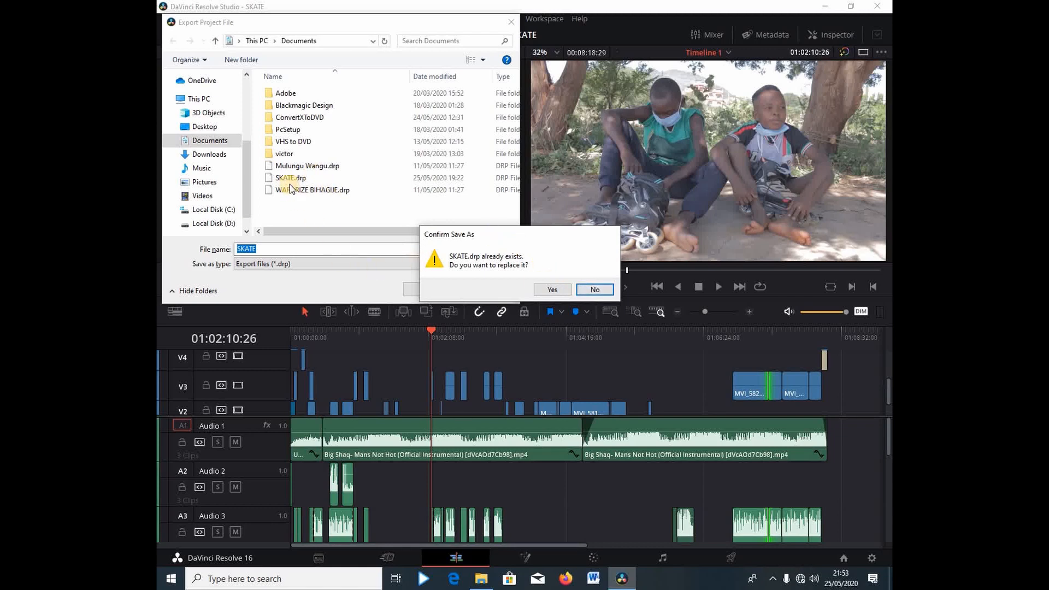
click(559, 290)
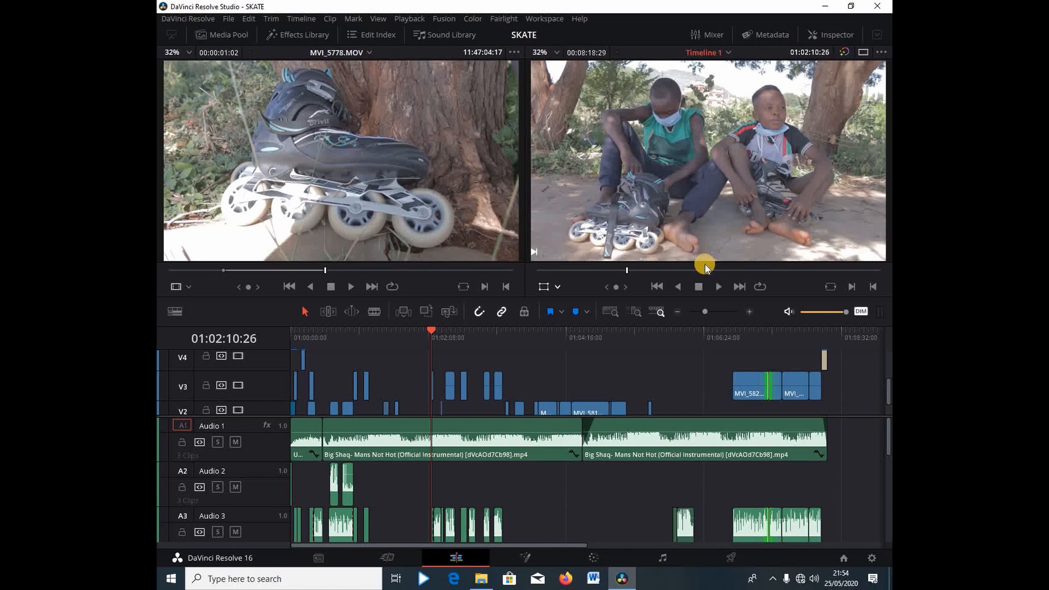
- In Keyboard Customization, try the Adobe Premiere Pro shortcut preset and set it back to DaVinci Resolve
key(ctrl+alt+k)
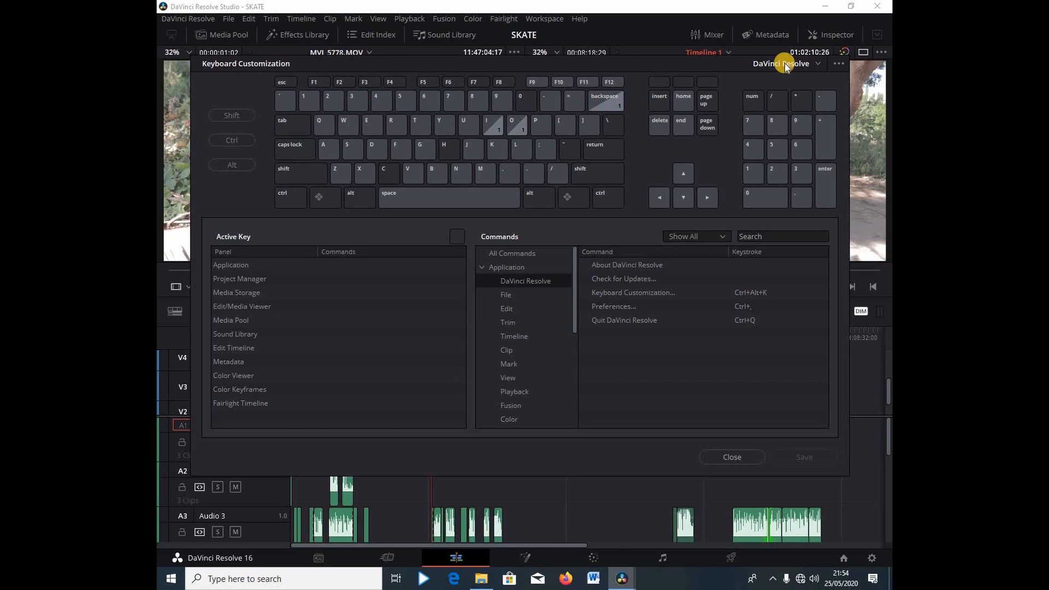
click(817, 65)
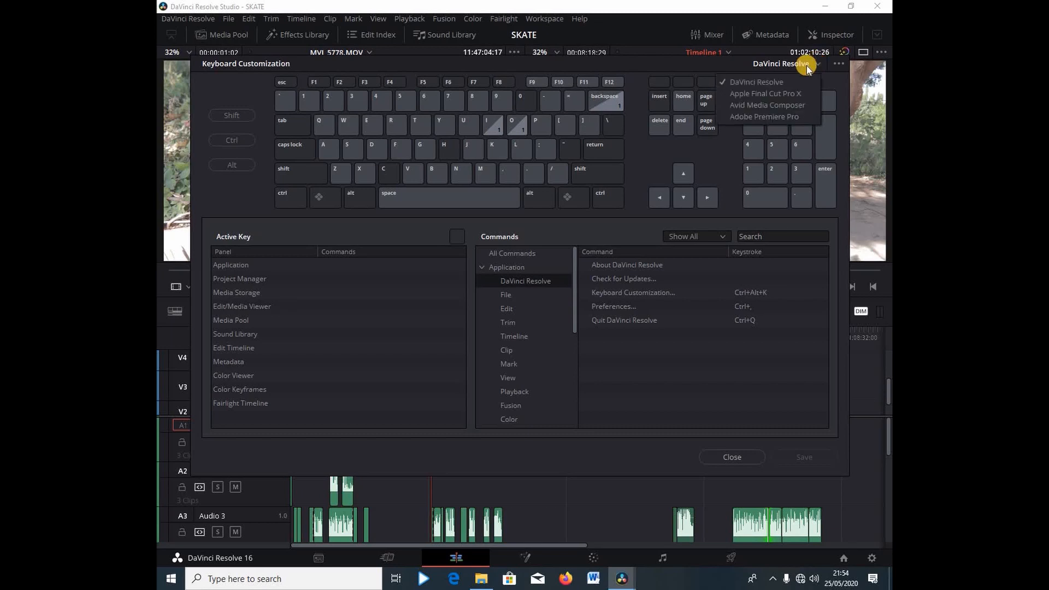
click(760, 116)
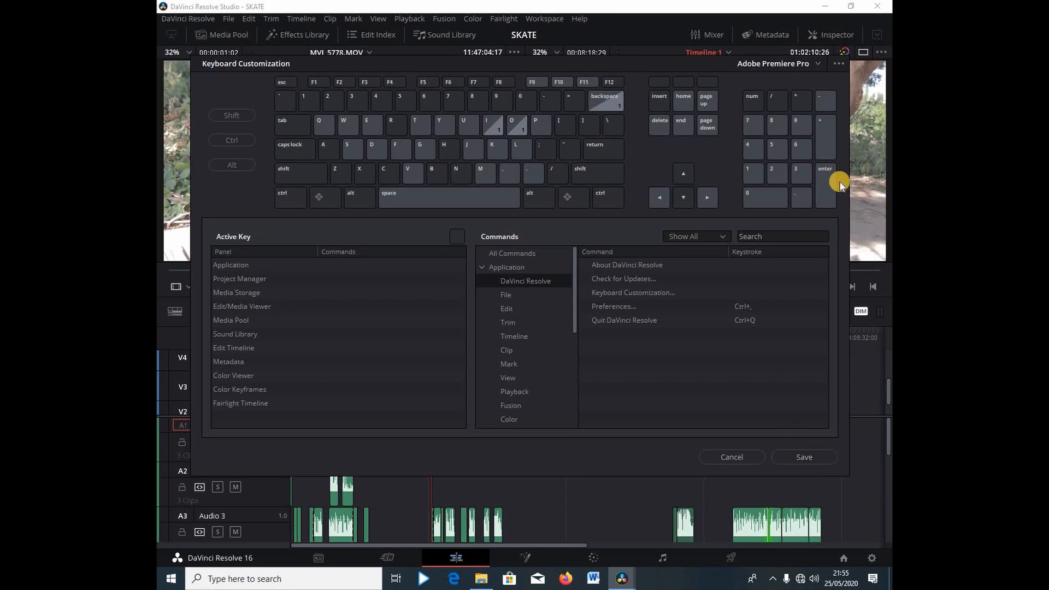
click(818, 64)
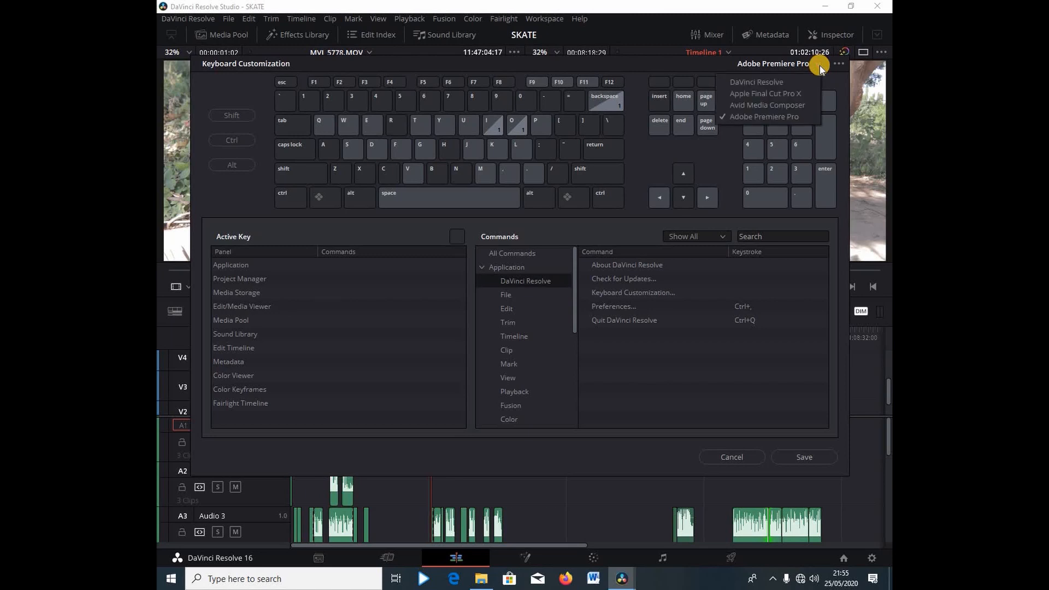
click(798, 83)
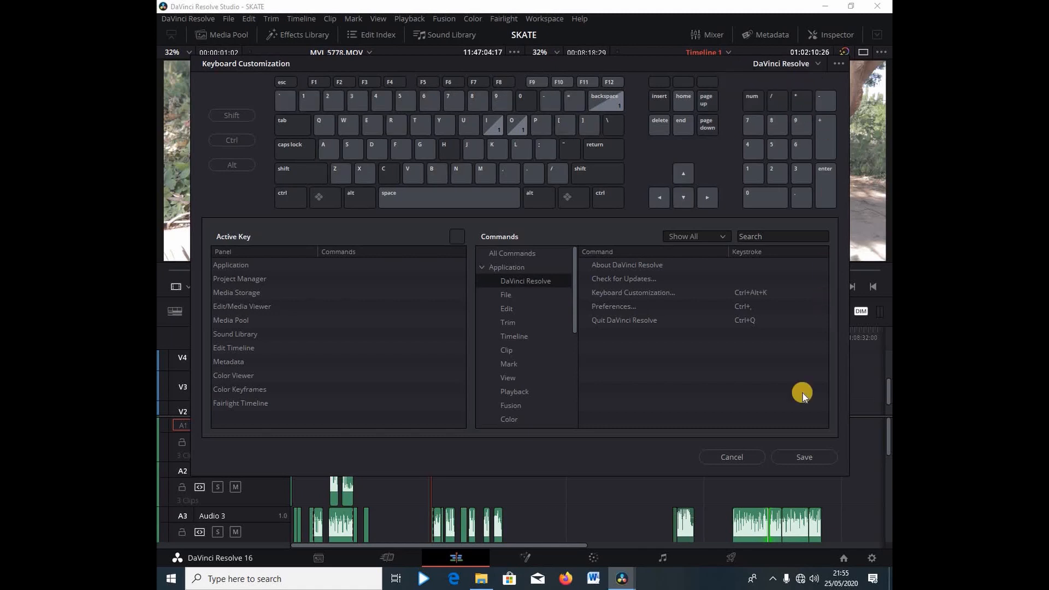
- Save and close the keyboard customization, and open the SKATE project from the project manager
click(801, 451)
click(732, 456)
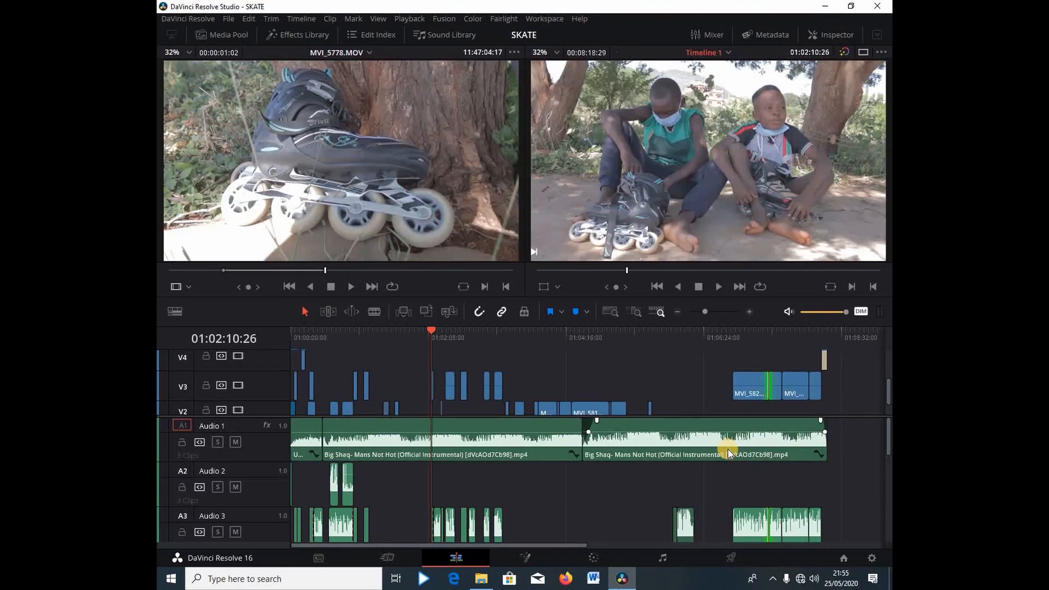
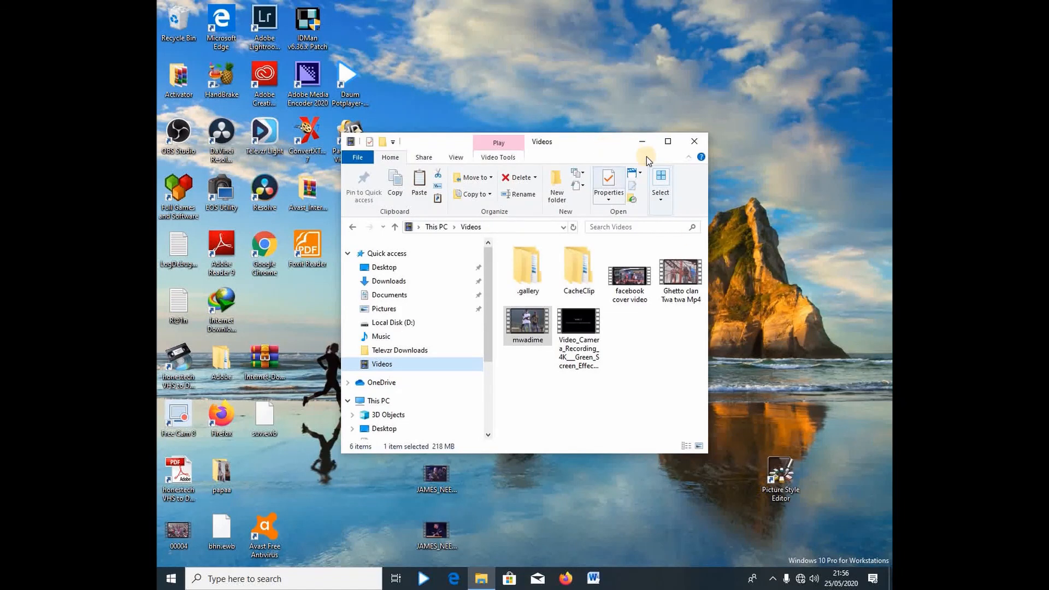
click(693, 141)
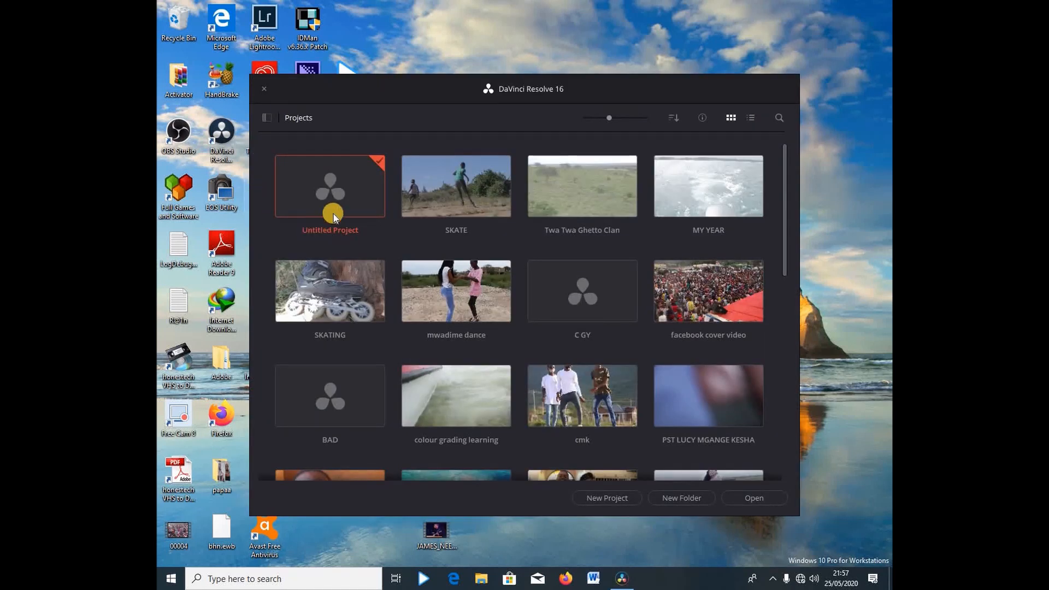
double_click(420, 188)
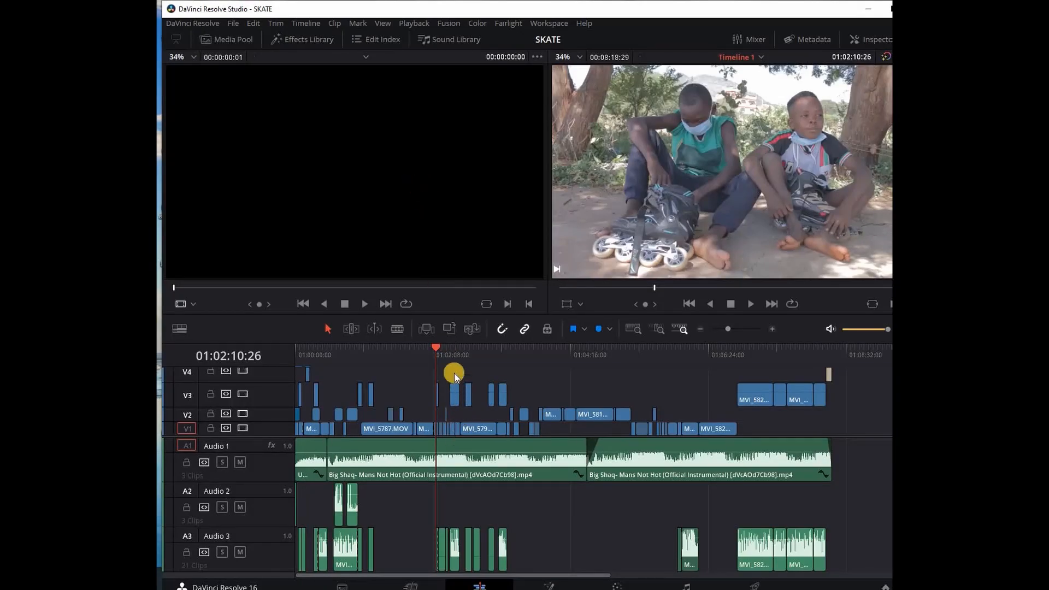
- Select the long MVI_5787.MOV clip on track V1 and place the playhead at 01:01:21:06
click(777, 333)
click(773, 331)
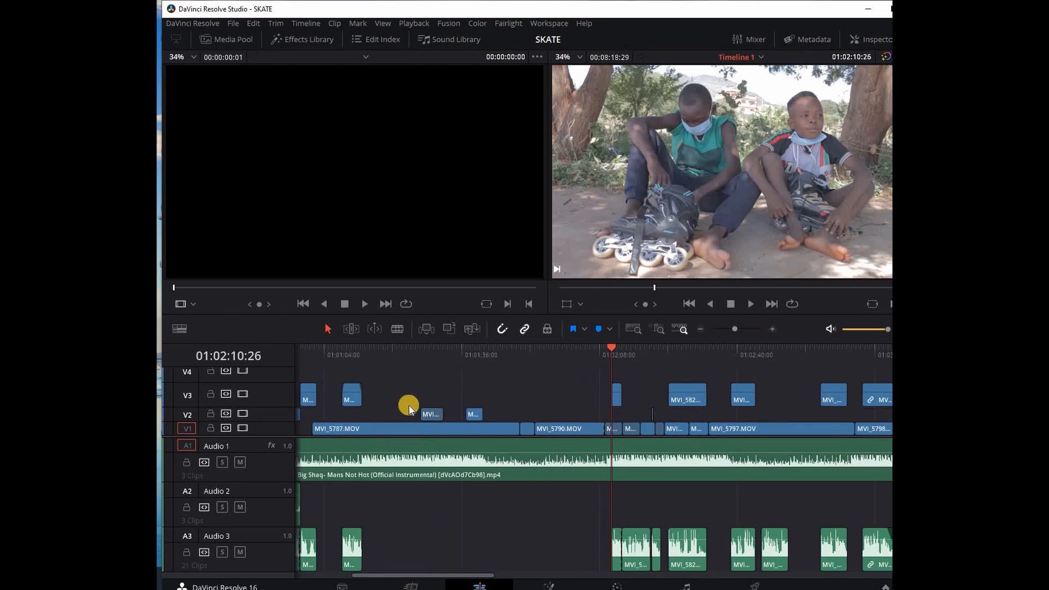
click(389, 429)
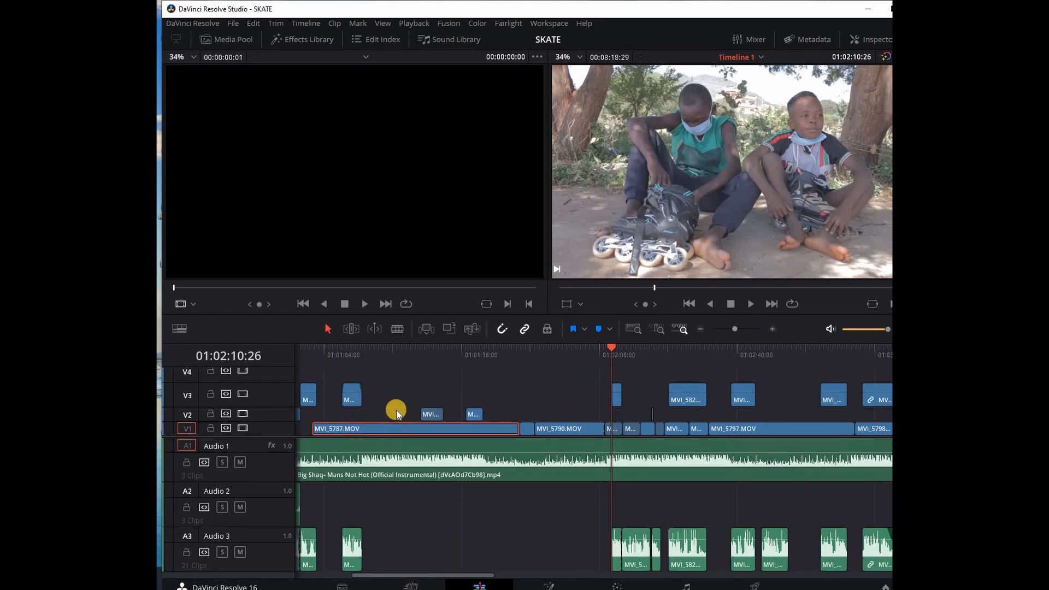
click(398, 351)
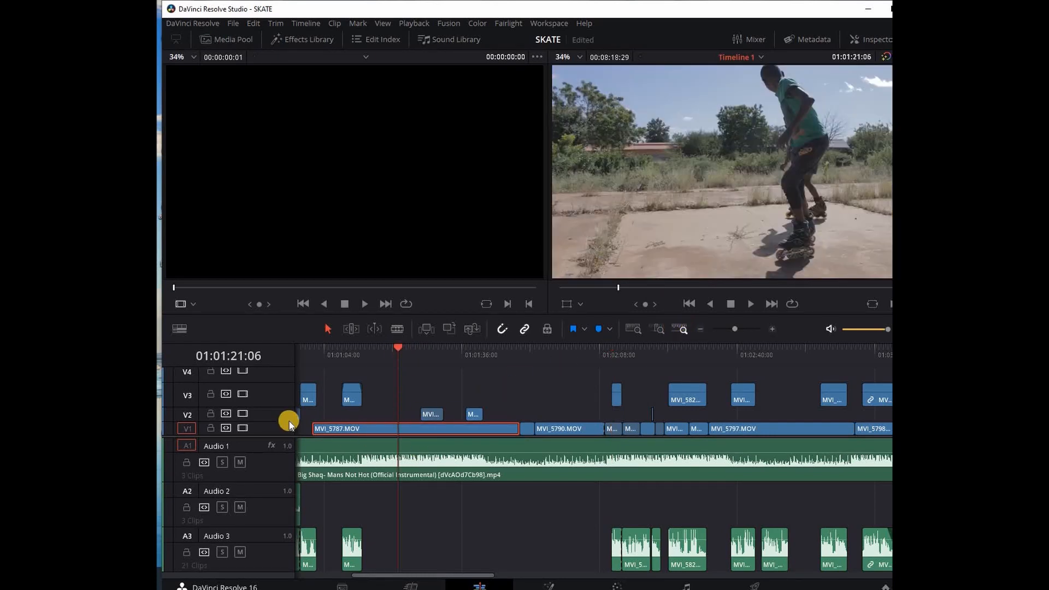
- Increase the height of video track V1, keeping the long MVI_5787.MOV clip selected
drag(290, 422, 290, 409)
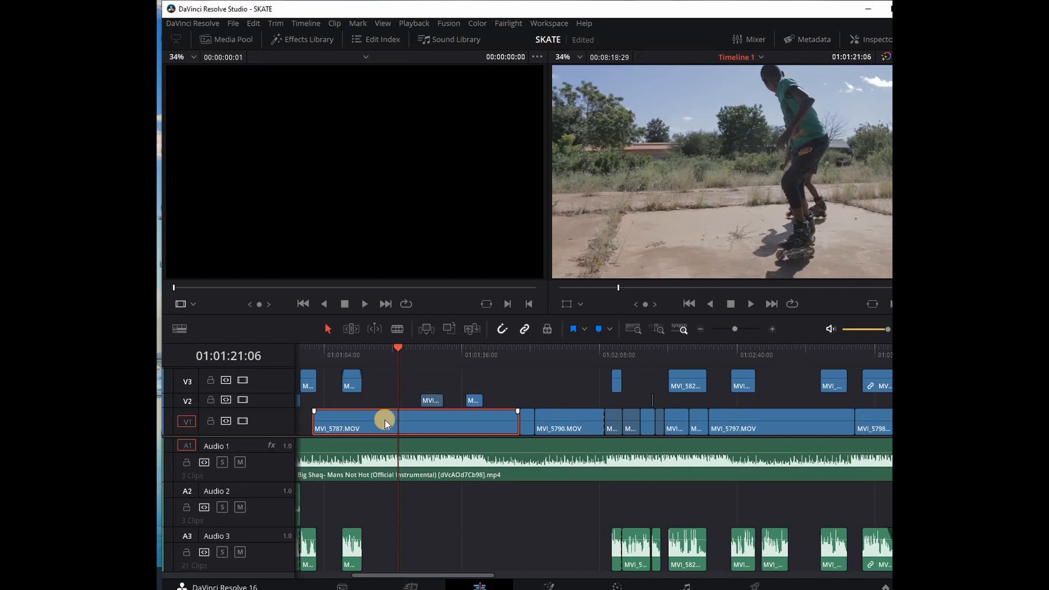
click(526, 422)
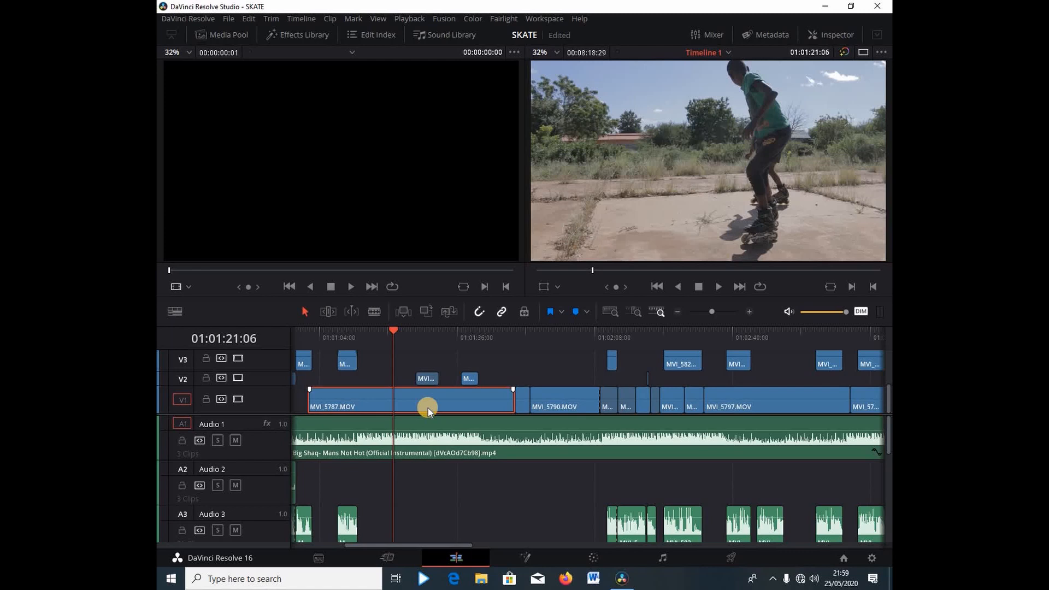
click(447, 431)
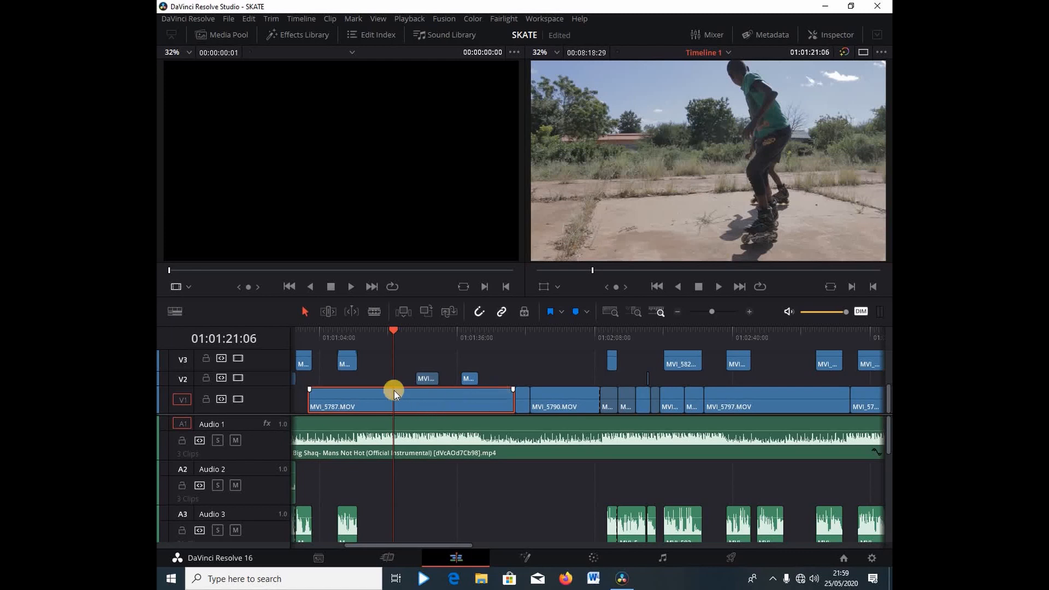
- Show the Media Pool and locate the source of the selected MVI_5787.MOV timeline clip in it
key(ctrl+1)
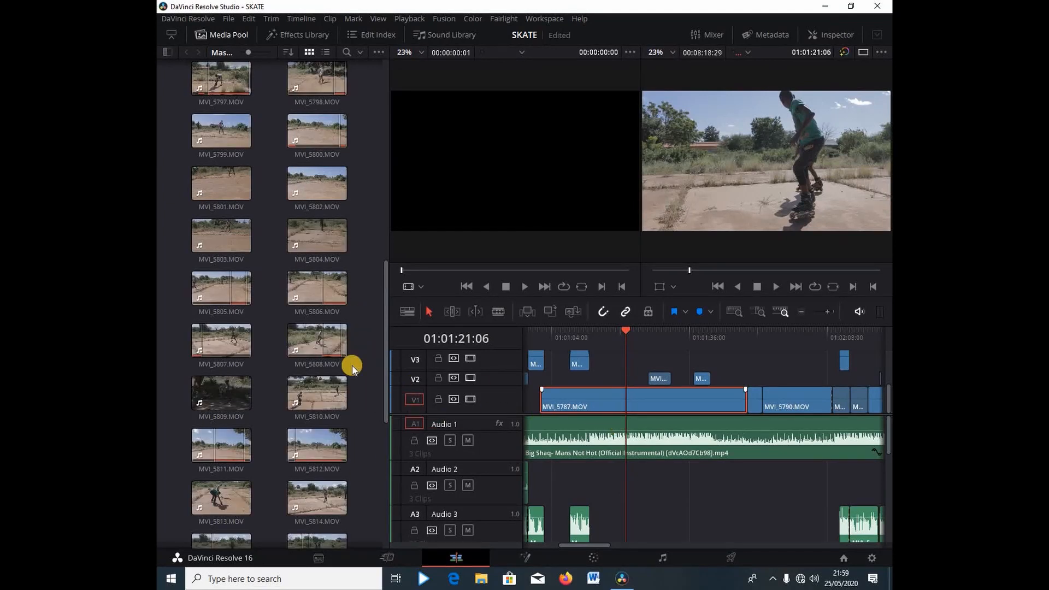
scroll(350, 362, down, 7)
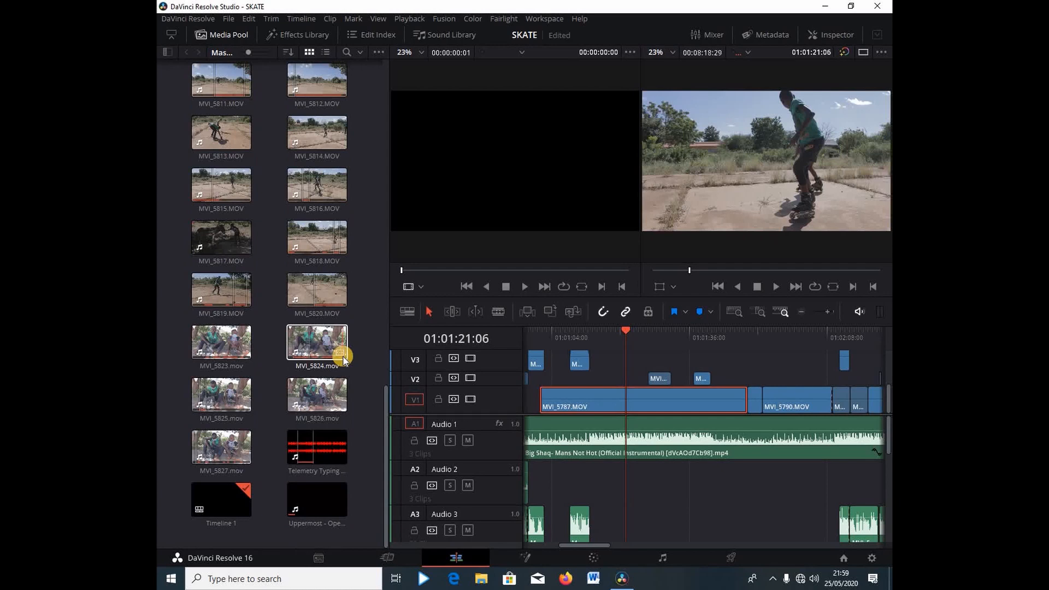
scroll(339, 349, up, 15)
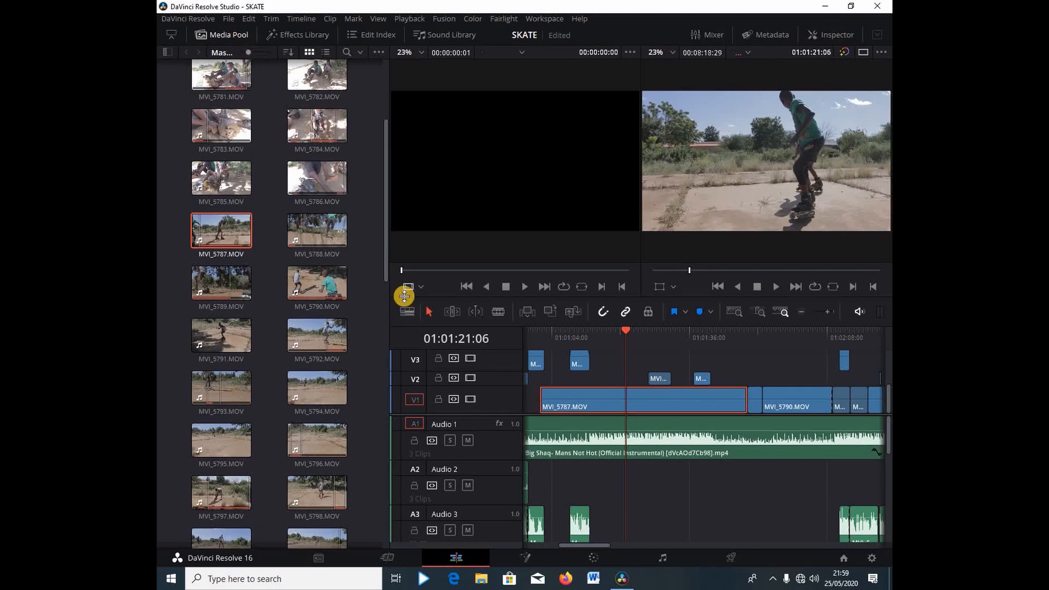
- Hide the Media Pool and use Find in Media Pool on the short V1 clip just before MVI_5790.MOV
click(753, 400)
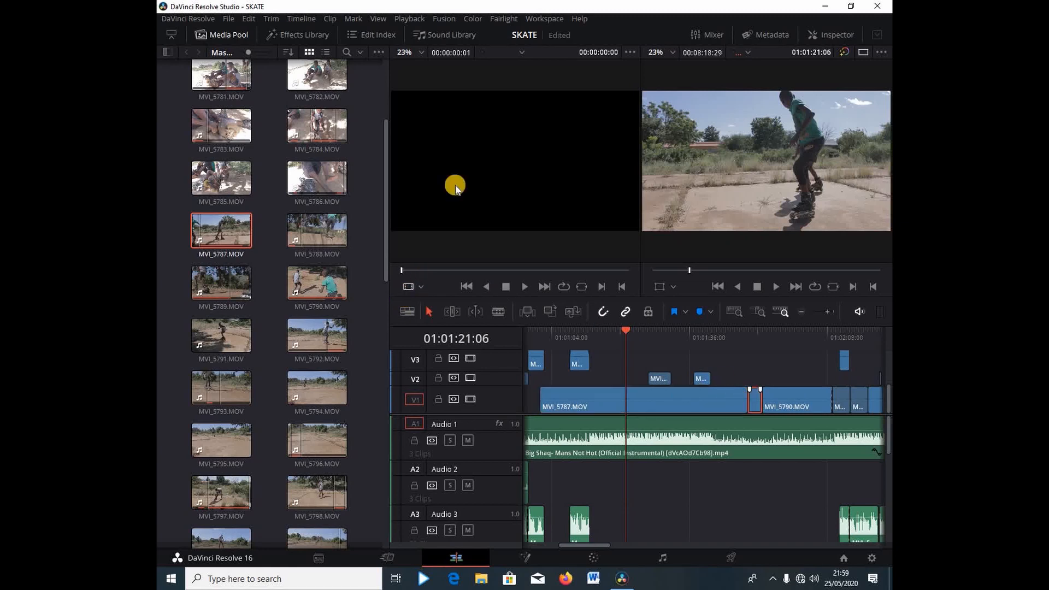
click(222, 34)
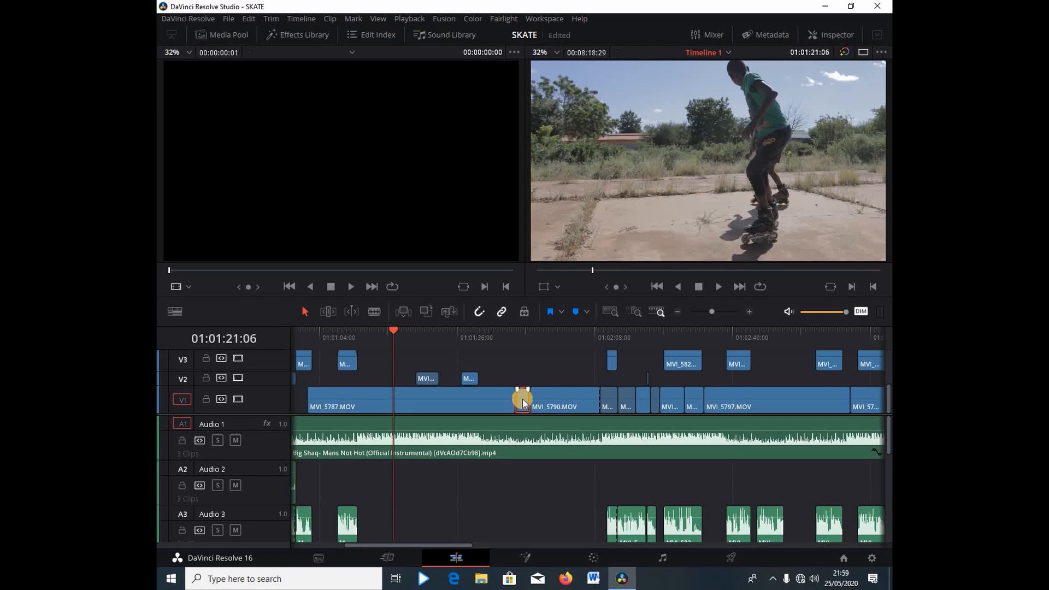
key(alt+f)
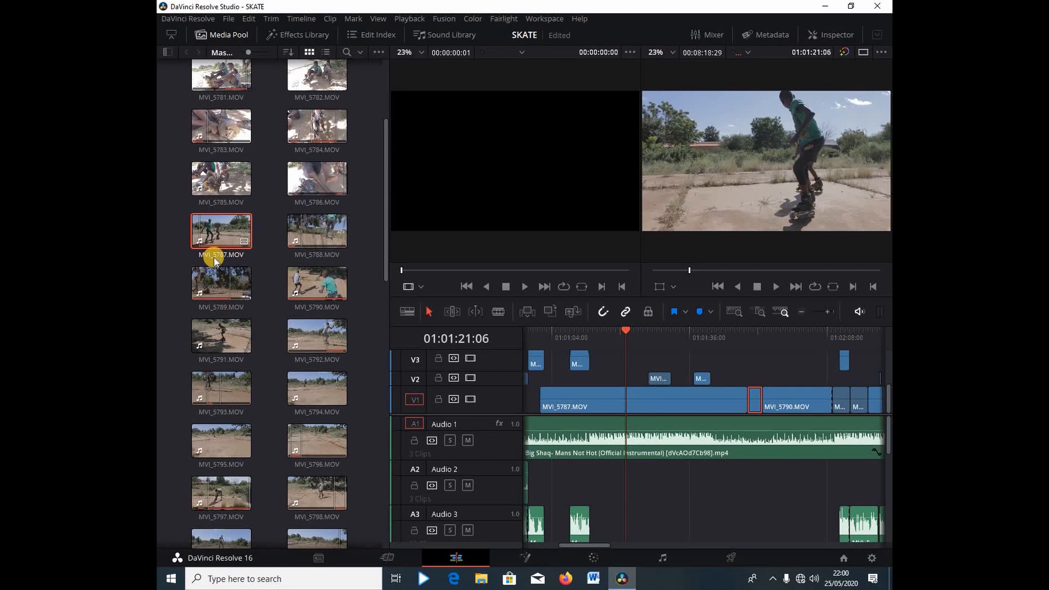
- Place the playhead at 01:01:49:18, the start of the short MVI_5787.MOV clip, and hide the Media Pool
click(748, 335)
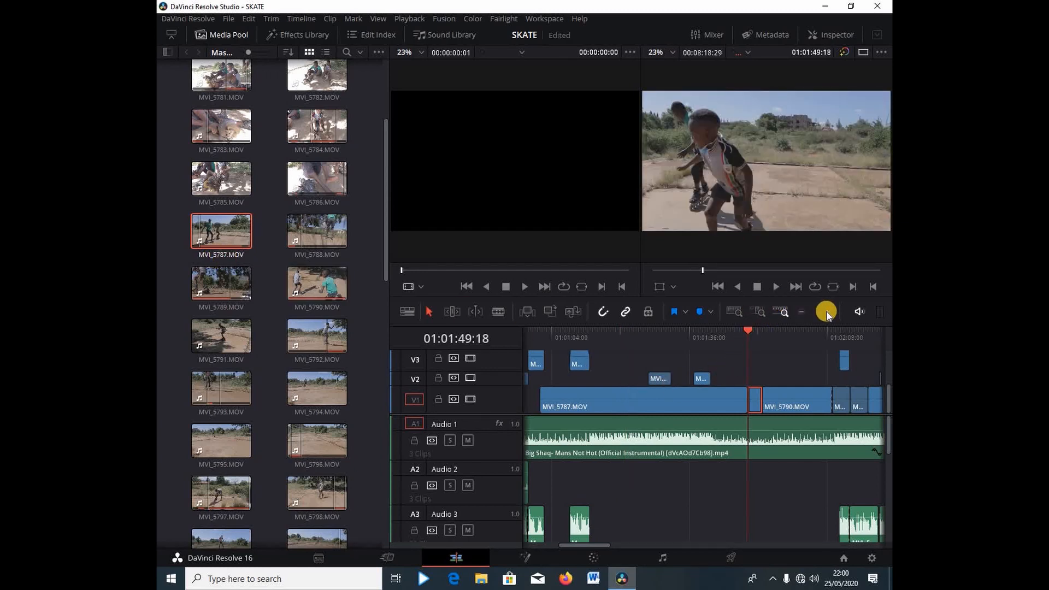
drag(827, 316, 828, 315)
click(721, 396)
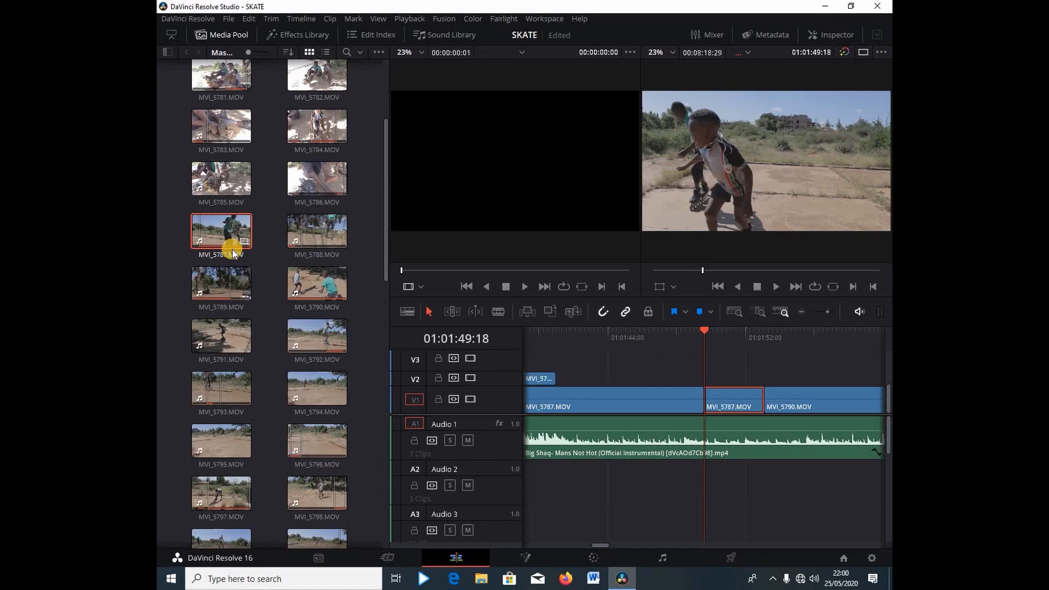
click(222, 40)
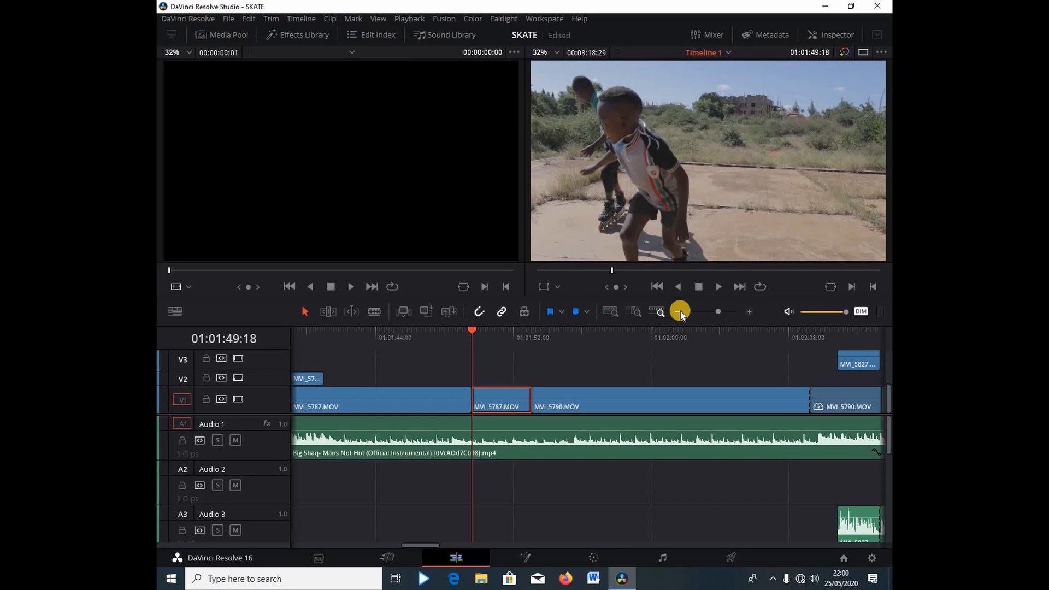
- Turn off snapping, place the playhead at 01:02:09:08 and move the MVI_5827 clip on V3 earlier, close to the playhead
click(480, 312)
click(811, 335)
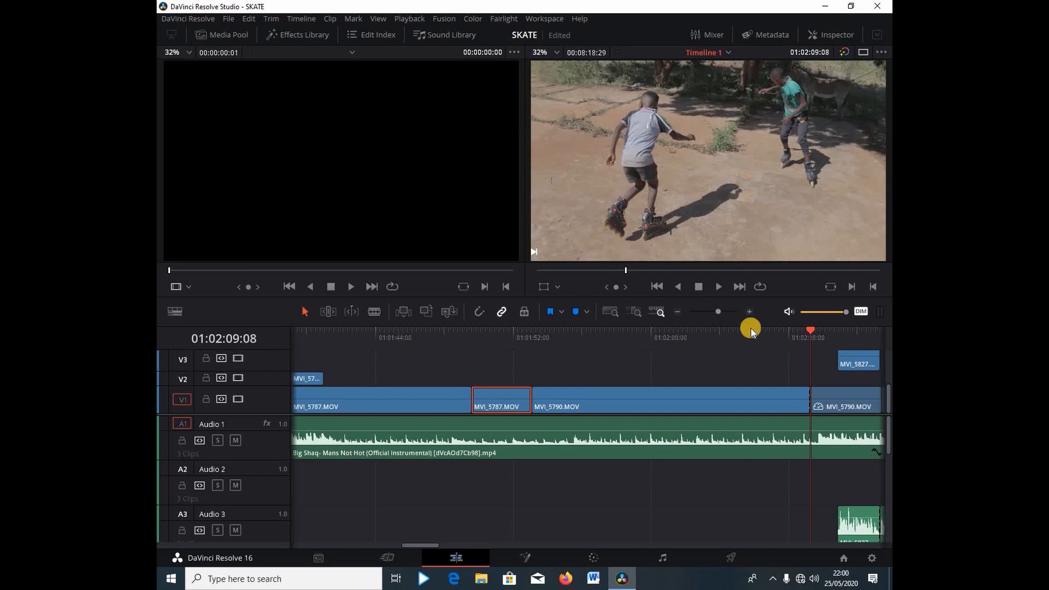
scroll(861, 379, up, 2)
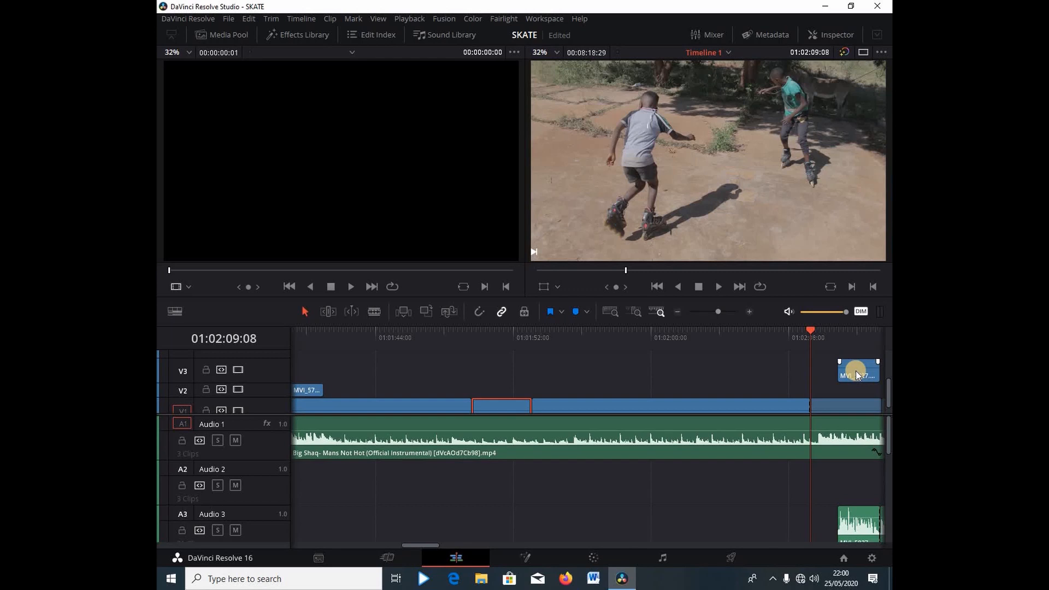
mouse_move(856, 373)
mouse_down()
mouse_move(763, 370)
mouse_move(833, 376)
mouse_move(838, 367)
mouse_up()
mouse_move(844, 368)
mouse_down()
mouse_move(722, 381)
mouse_move(547, 379)
mouse_move(826, 363)
mouse_up()
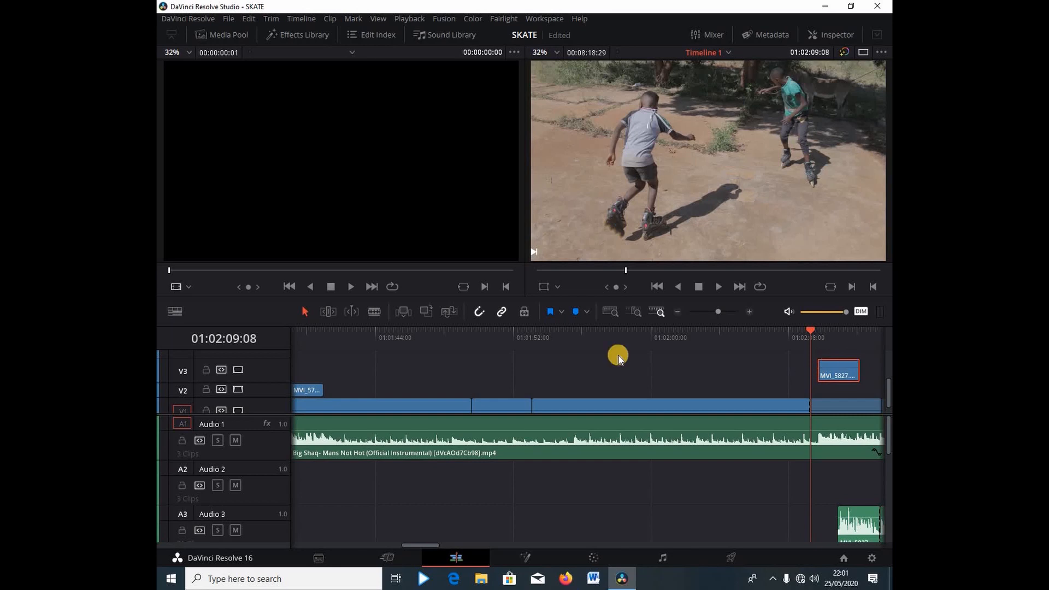
- Toggle timeline snapping on and off several times, leaving it turned on
key(n)
key(n)
click(475, 315)
key(n)
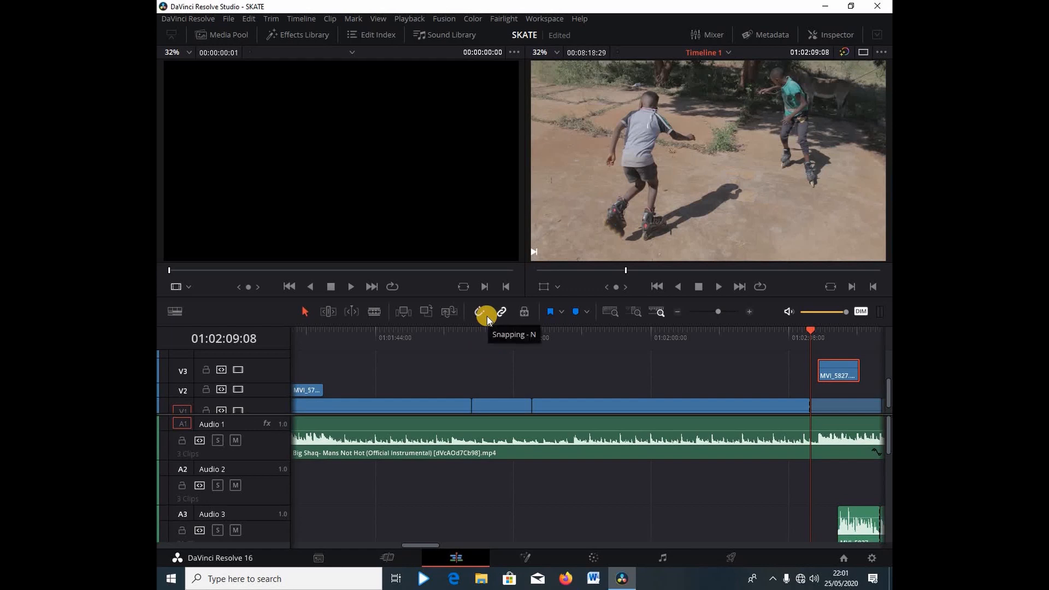
key(n)
key(n)
key(n)
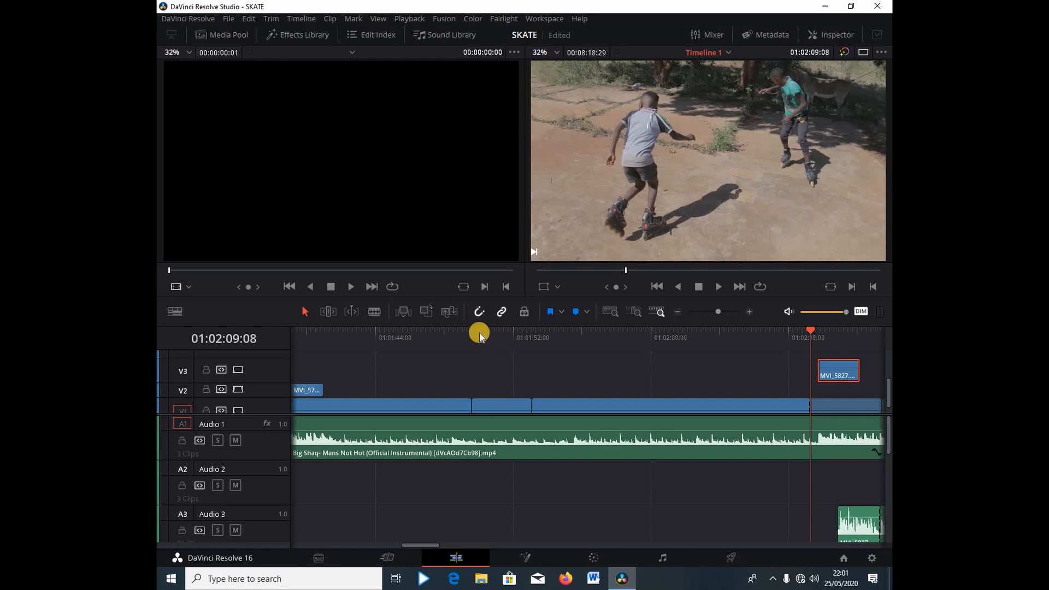